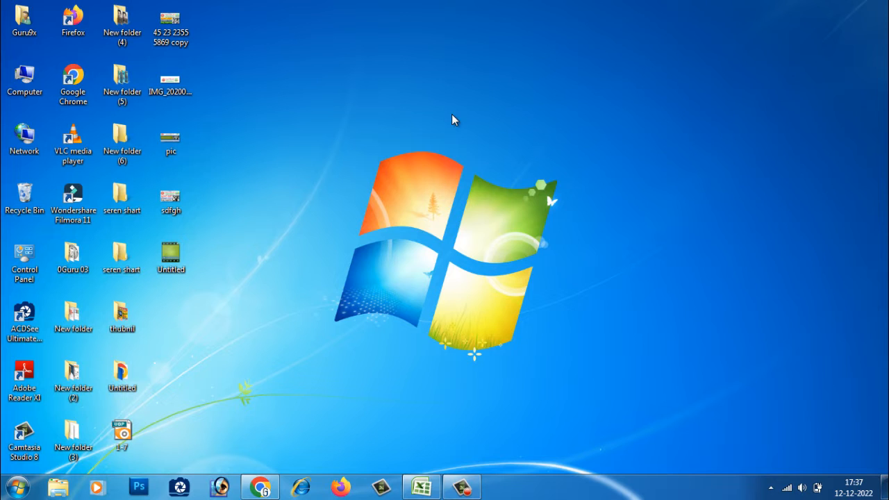
pyautogui.rightClick(451, 114)
pyautogui.click(469, 150)
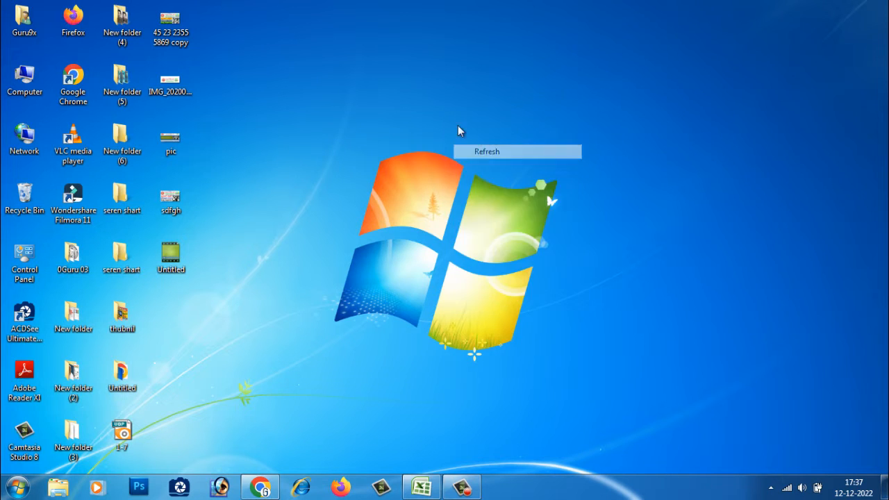
pyautogui.rightClick(410, 64)
pyautogui.click(433, 102)
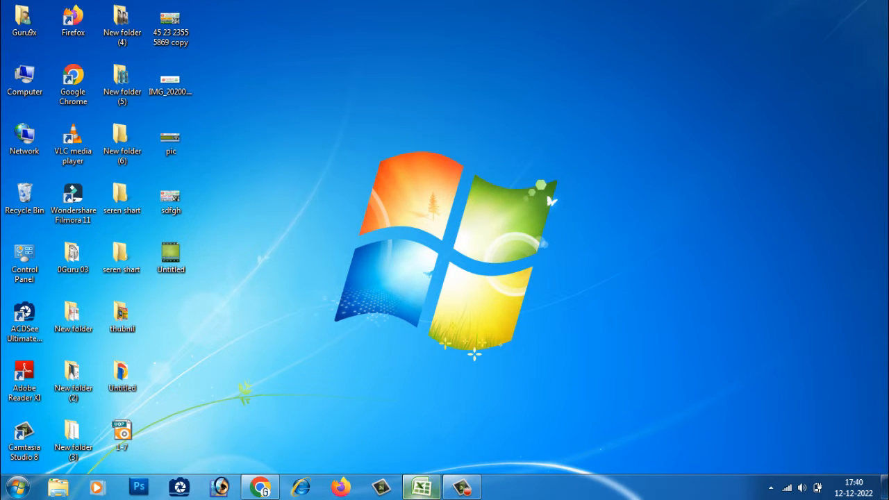
# Step: Open the Excel workbook and merge and centre the title across A1 to K1
pyautogui.click(415, 460)
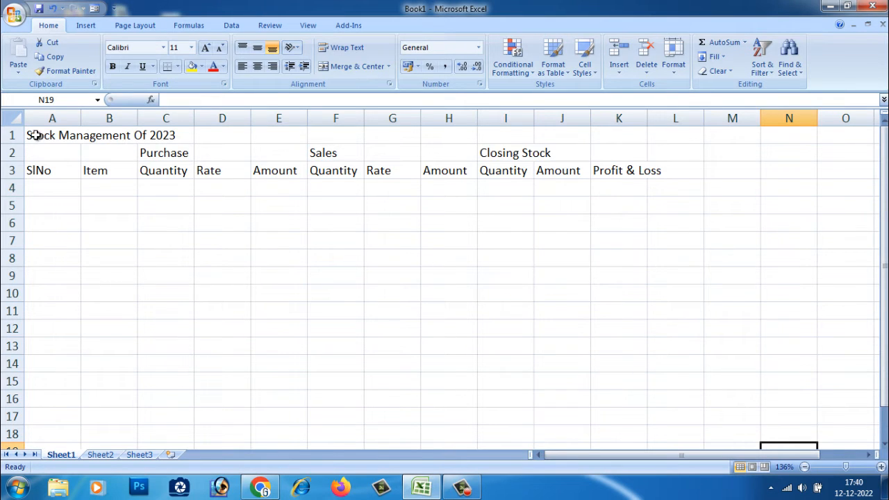
pyautogui.moveTo(31, 136); pyautogui.dragTo(151, 135)
pyautogui.click(213, 185)
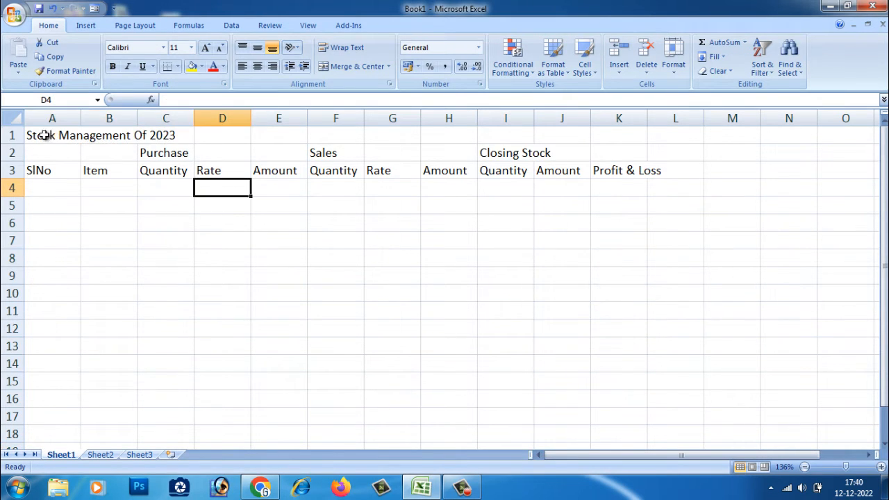
pyautogui.moveTo(35, 136); pyautogui.dragTo(167, 137)
pyautogui.click(202, 237)
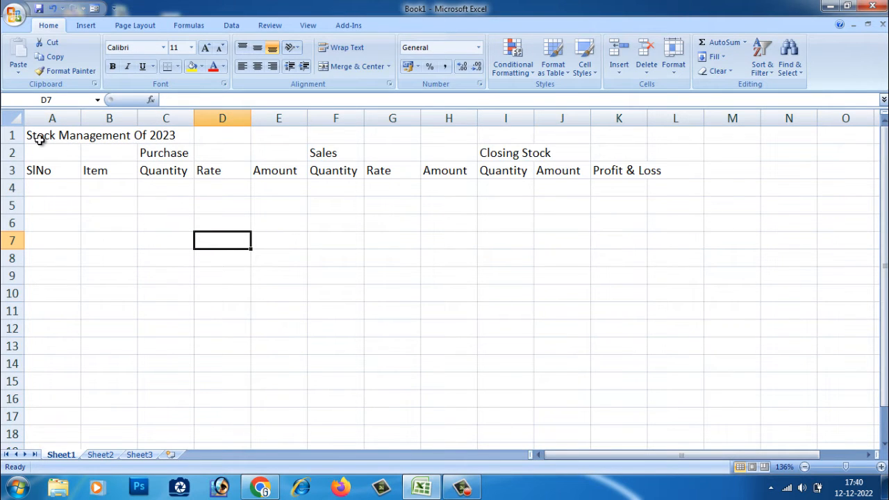
pyautogui.moveTo(38, 137); pyautogui.dragTo(624, 132)
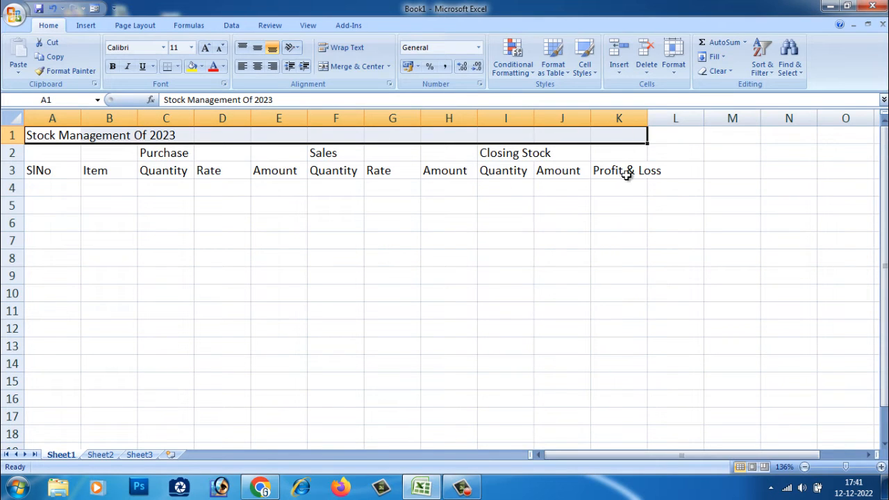
pyautogui.click(342, 67)
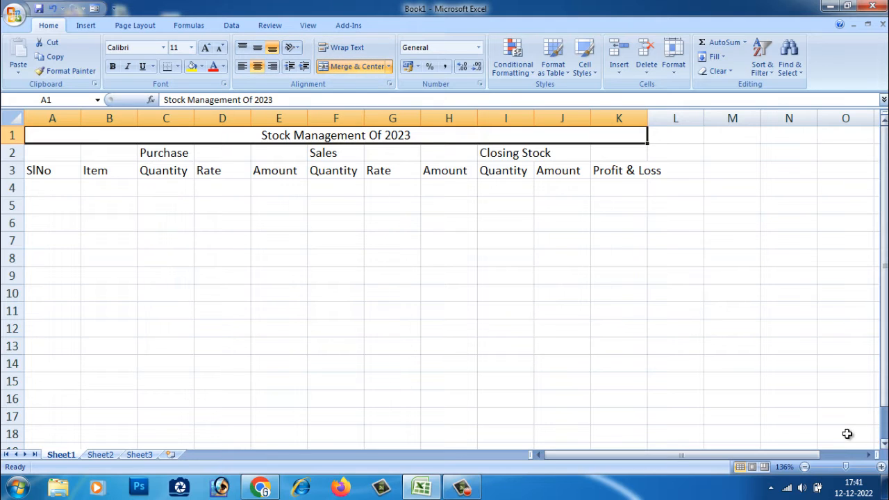
# Step: Enlarge the title text Stock Management Of 2023 to font size 20
pyautogui.click(422, 213)
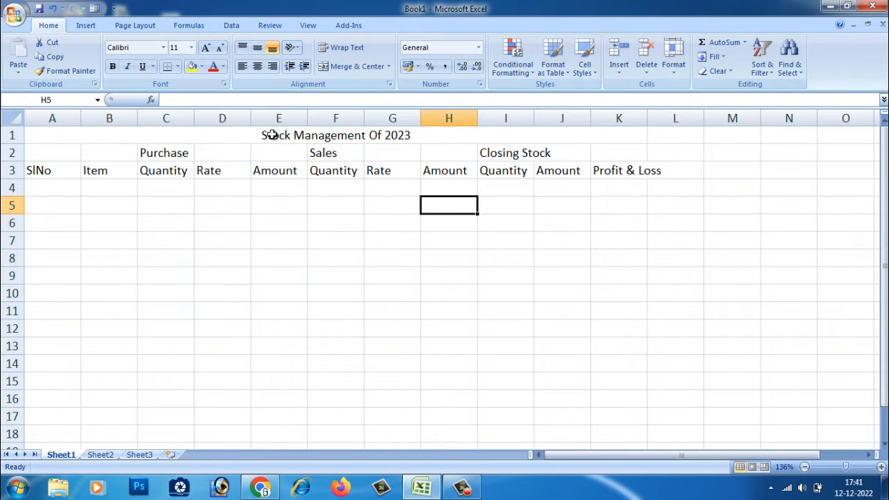
pyautogui.click(396, 133)
pyautogui.doubleClick(413, 135)
pyautogui.click(424, 186)
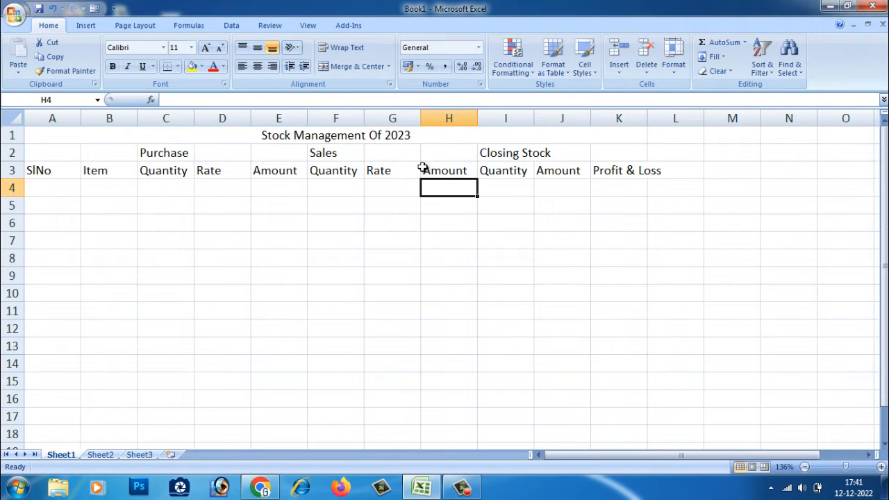
pyautogui.click(409, 135)
pyautogui.doubleClick(408, 135)
pyautogui.moveTo(410, 134); pyautogui.dragTo(28, 134)
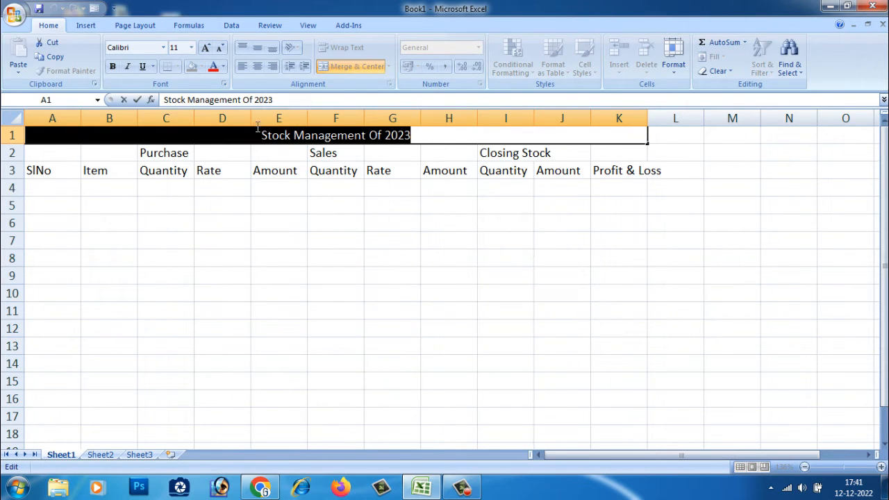
pyautogui.click(205, 47)
pyautogui.click(206, 47)
pyautogui.click(206, 47)
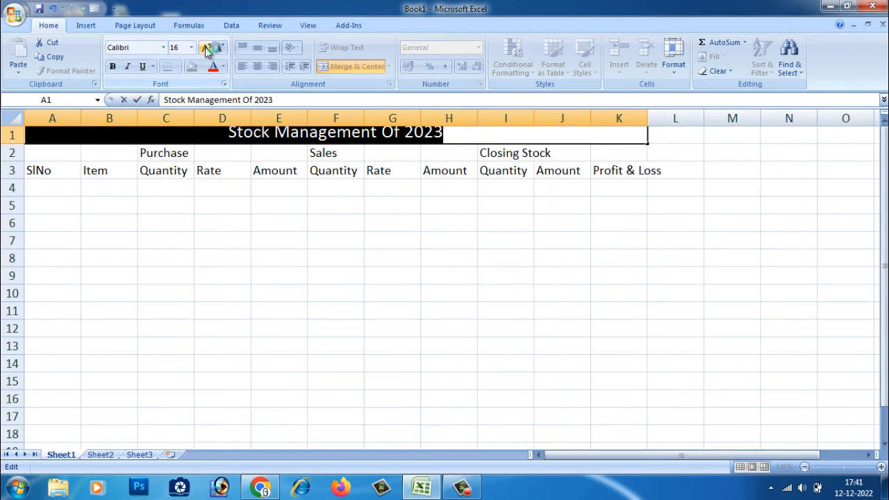
pyautogui.click(206, 47)
pyautogui.click(206, 47)
pyautogui.click(277, 271)
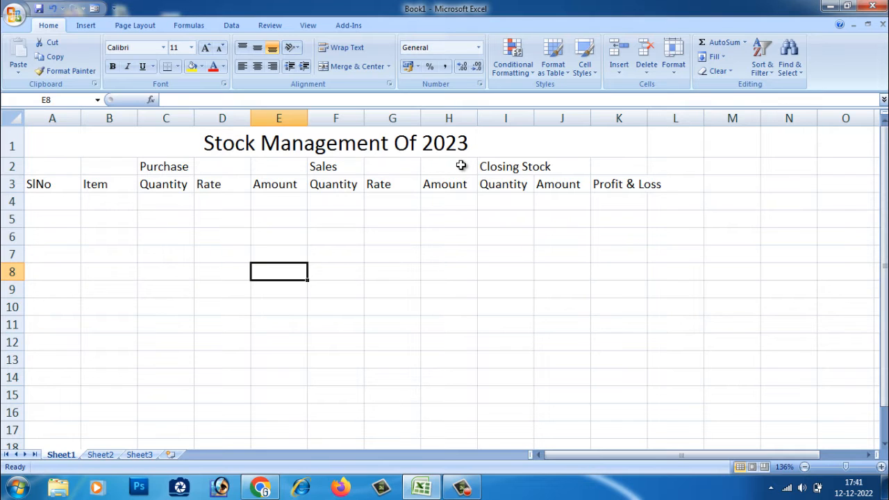
# Step: Set the font size of the table area A2:L16 to 14
pyautogui.moveTo(53, 167); pyautogui.dragTo(680, 413)
pyautogui.click(191, 47)
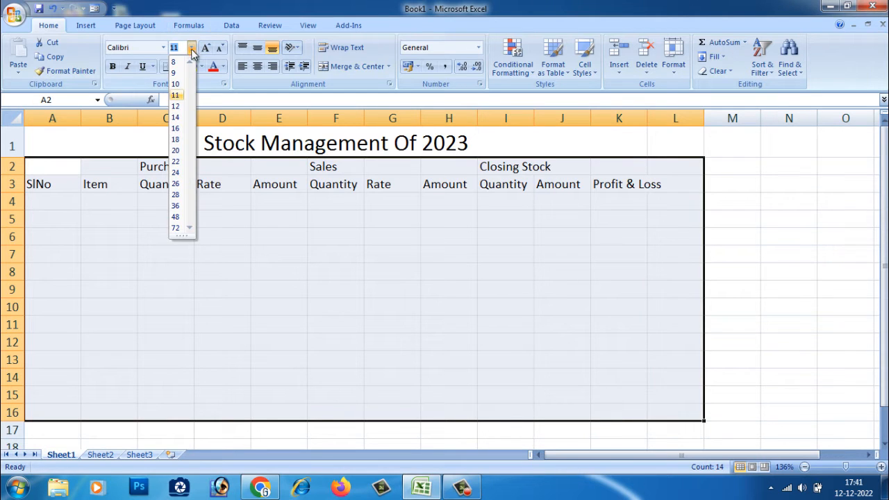
pyautogui.click(178, 120)
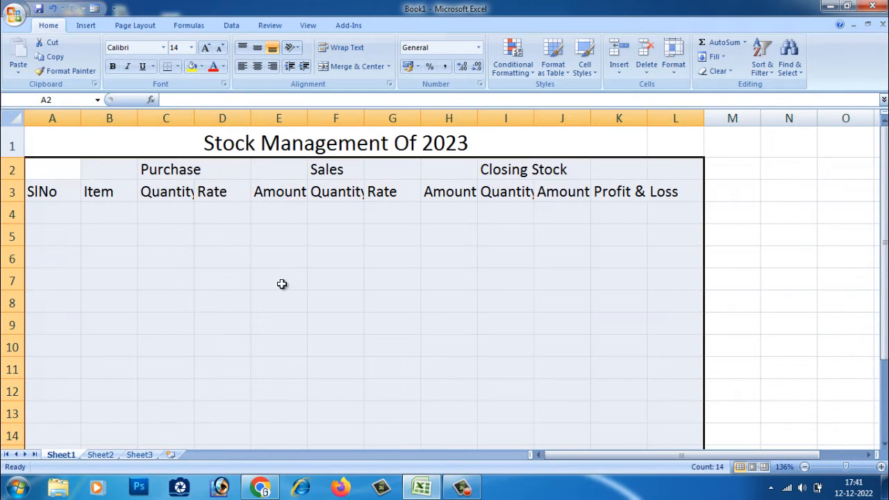
pyautogui.click(310, 313)
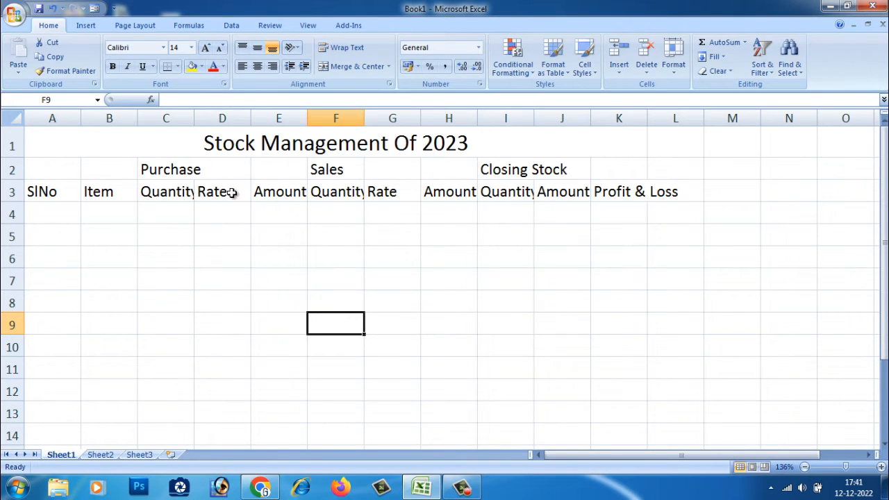
# Step: AutoFit the column widths to the header row A3:L3
pyautogui.moveTo(35, 192); pyautogui.dragTo(659, 194)
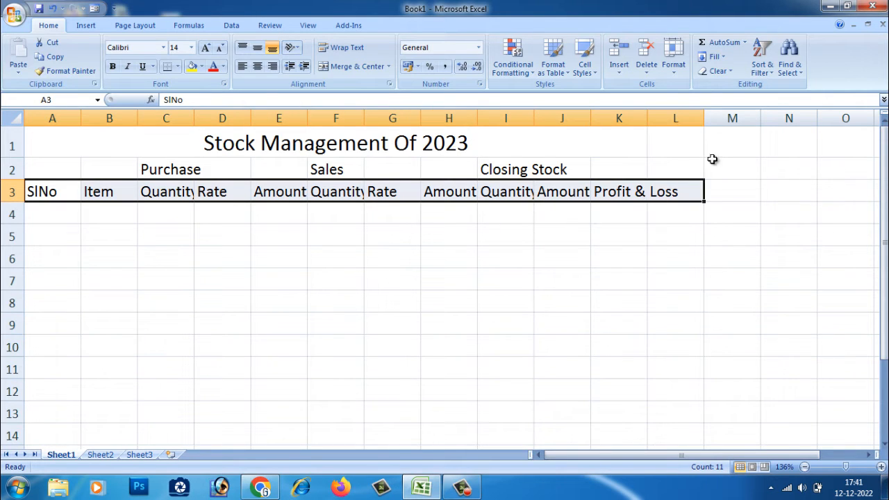
pyautogui.click(674, 70)
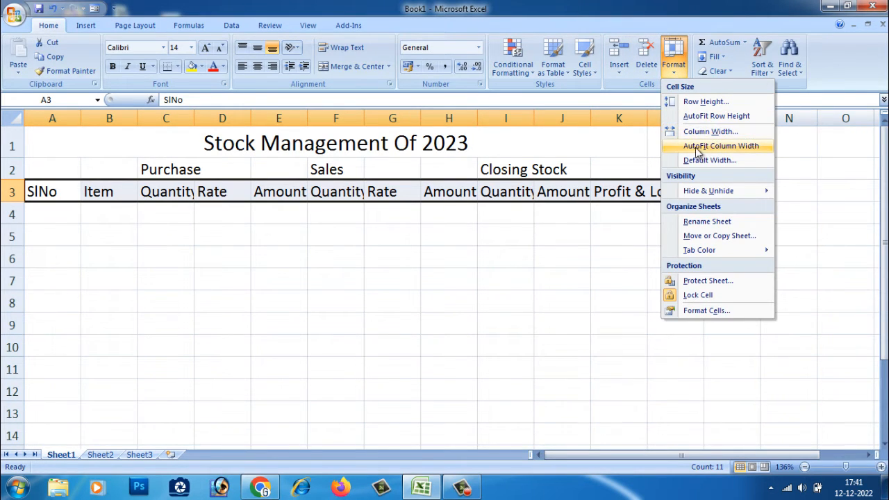
pyautogui.click(754, 147)
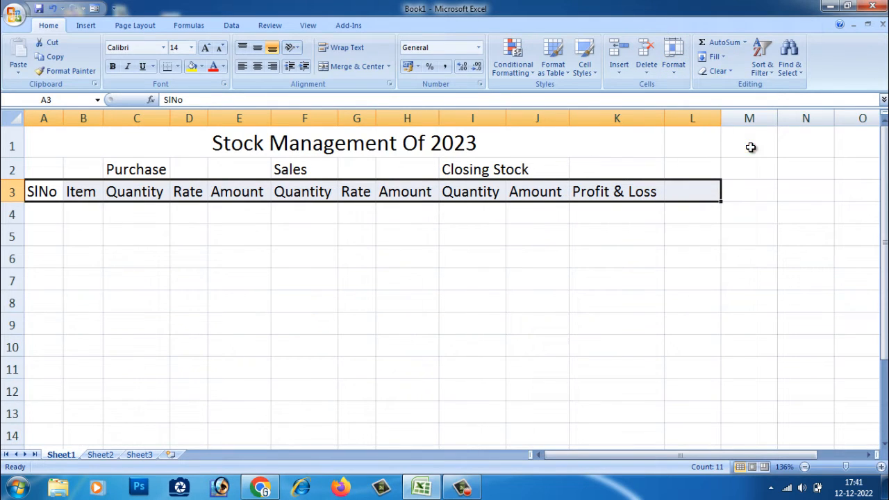
pyautogui.click(488, 274)
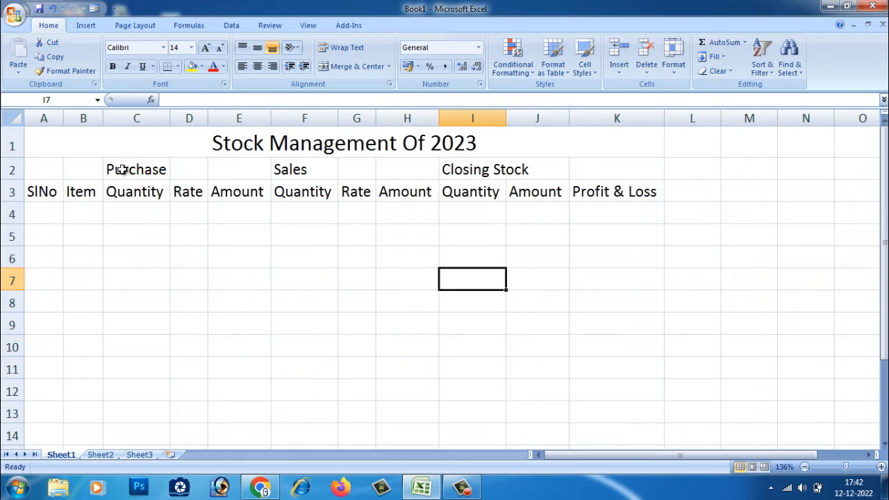
# Step: Merge and centre Purchase over C2:E2 and Sales over F2:H2
pyautogui.moveTo(121, 170); pyautogui.dragTo(240, 169)
pyautogui.click(356, 66)
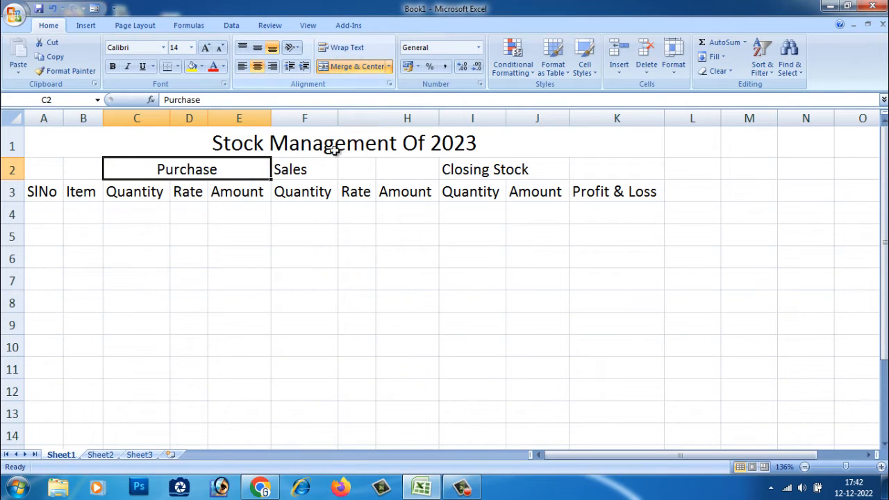
pyautogui.moveTo(293, 169); pyautogui.dragTo(389, 167)
pyautogui.click(356, 66)
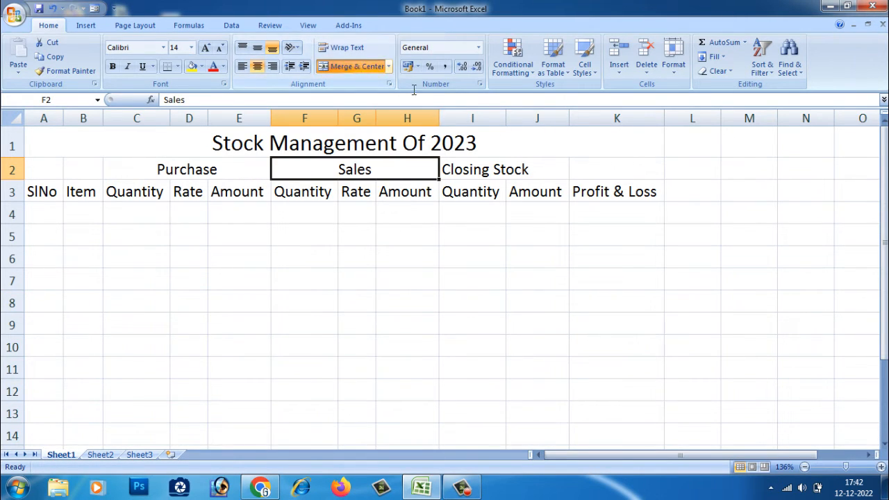
# Step: Merge and centre Closing Stock over I2:J2
pyautogui.moveTo(473, 171); pyautogui.dragTo(536, 170)
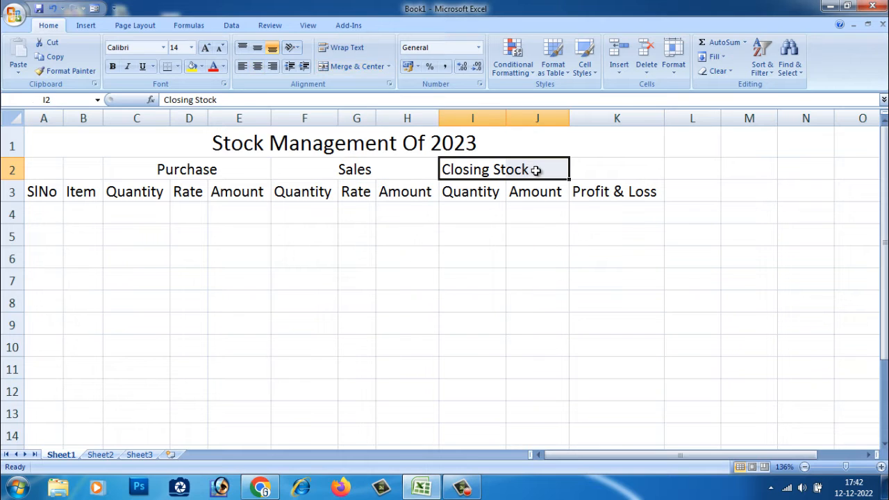
pyautogui.click(351, 66)
pyautogui.click(563, 238)
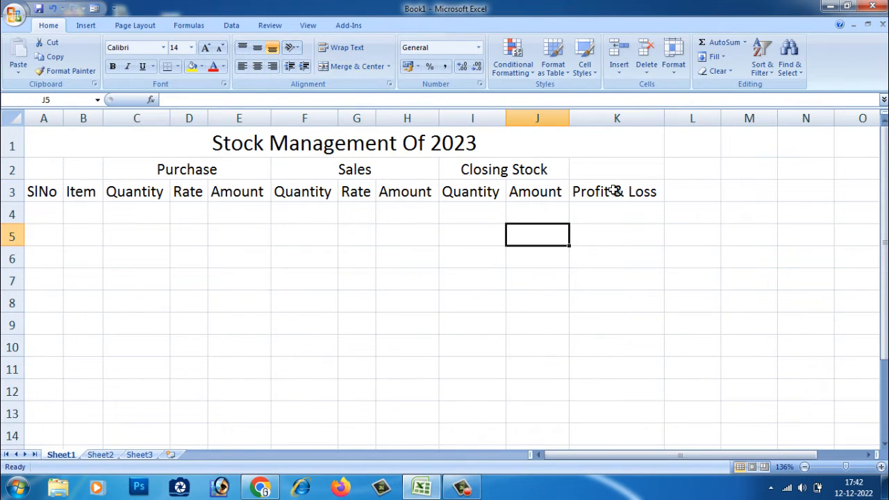
# Step: Merge and centre Profit & Loss over K2:K3 and Item over B2:B3
pyautogui.moveTo(615, 171); pyautogui.dragTo(610, 192)
pyautogui.click(352, 66)
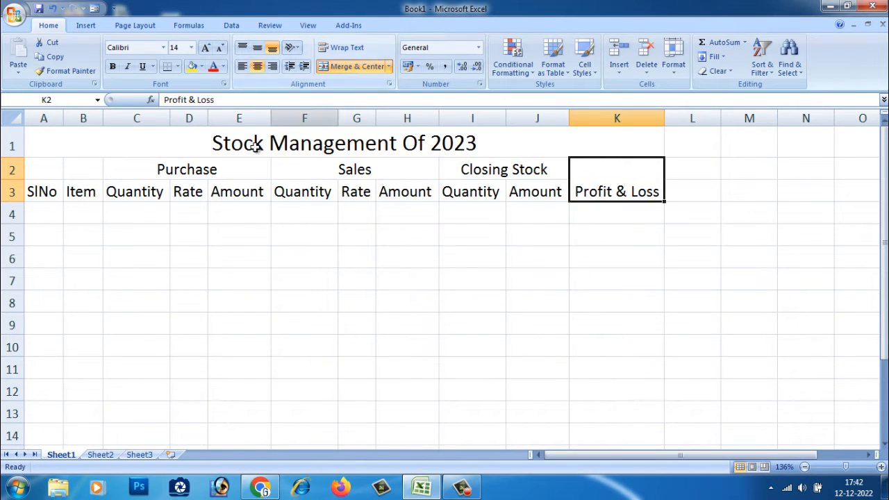
pyautogui.moveTo(83, 169); pyautogui.dragTo(82, 189)
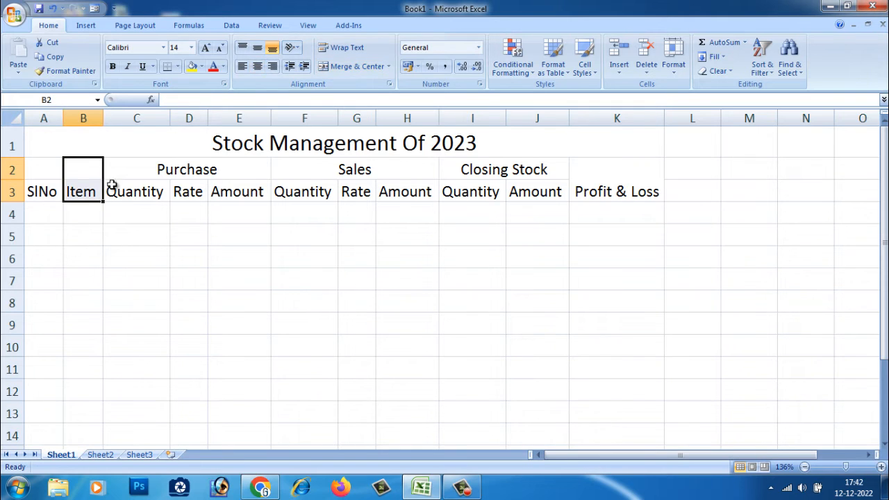
pyautogui.click(368, 69)
# Step: Merge and centre SlNo over A2:A3
pyautogui.moveTo(39, 165); pyautogui.dragTo(38, 193)
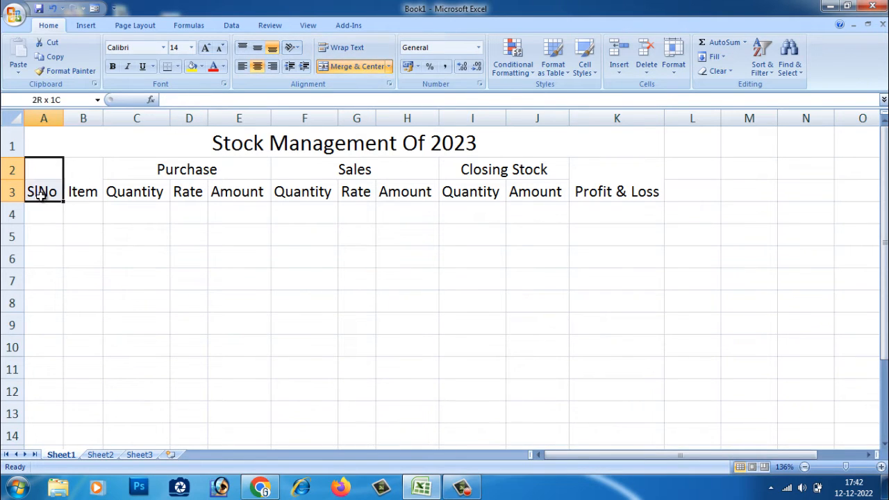
pyautogui.click(358, 66)
pyautogui.click(369, 66)
# Step: Vertically middle-align the header block A2:K3
pyautogui.click(164, 228)
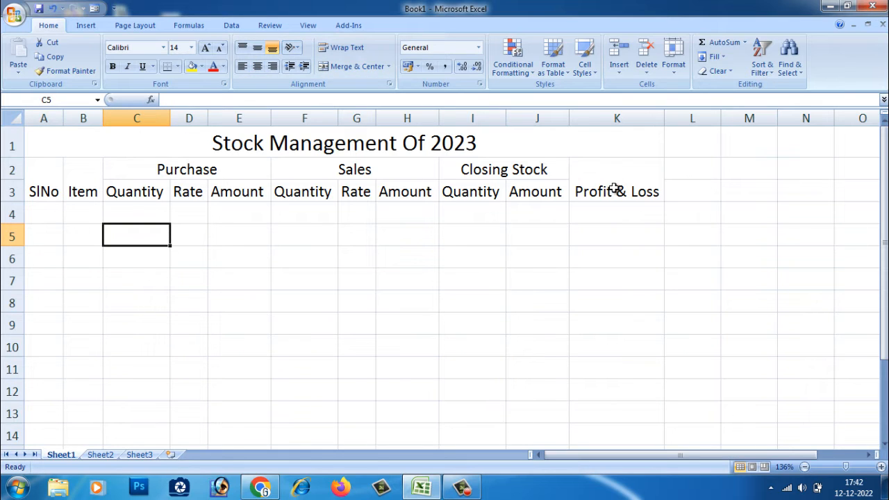
pyautogui.moveTo(615, 186); pyautogui.dragTo(35, 182)
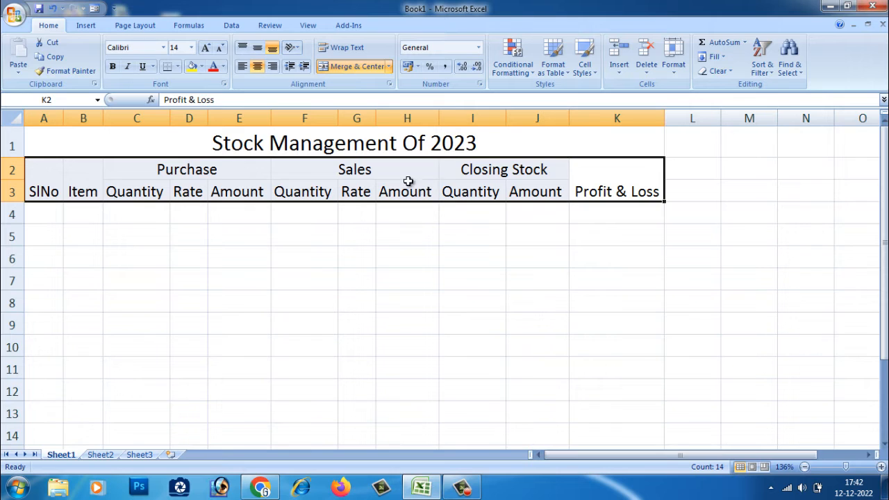
pyautogui.click(257, 53)
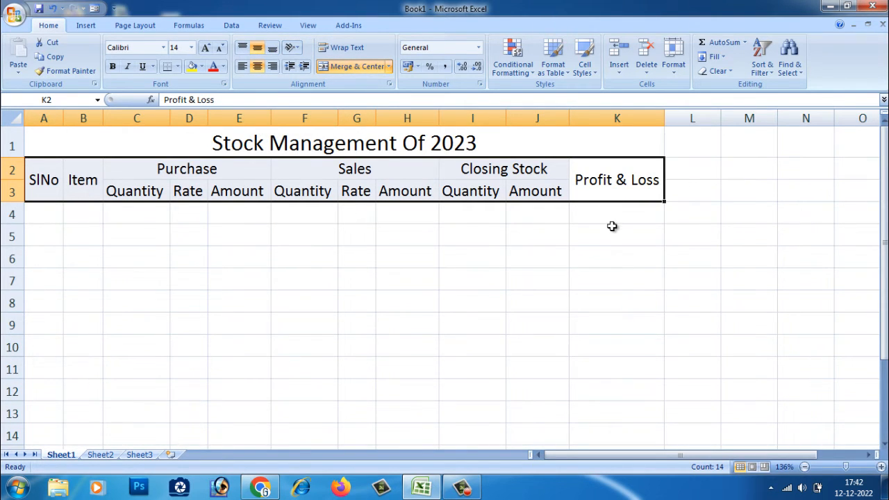
# Step: Fill the merged title cell with the standard green colour
pyautogui.click(368, 141)
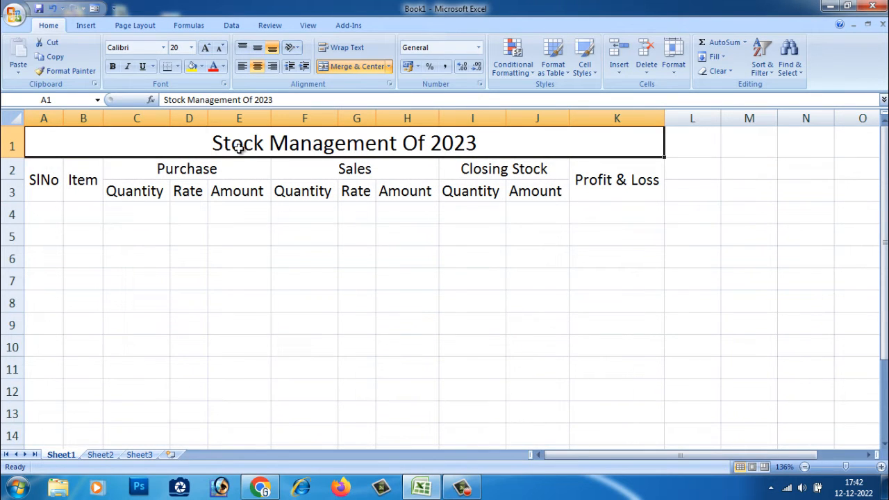
pyautogui.click(203, 67)
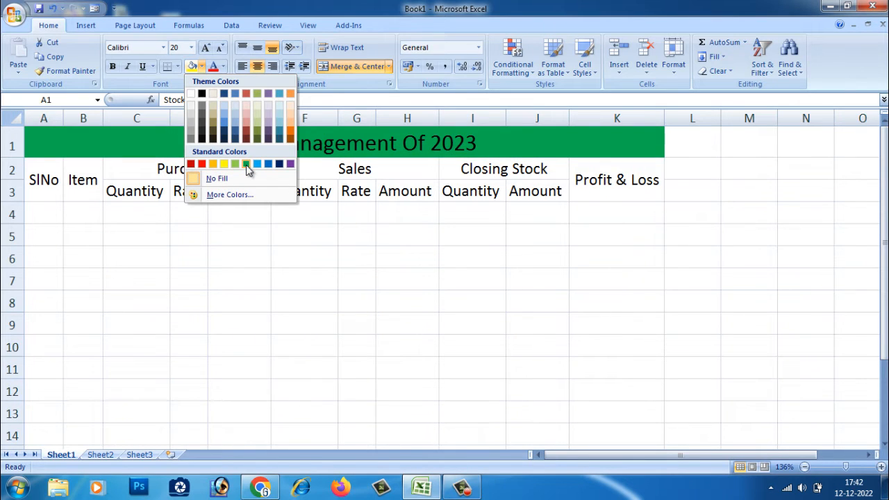
pyautogui.click(247, 165)
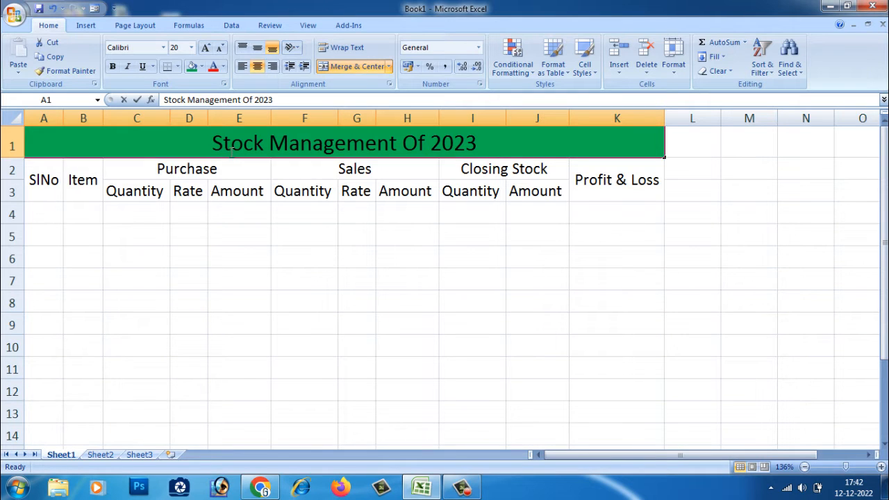
# Step: Make the title text Stock Management Of 2023 bold
pyautogui.click(212, 172)
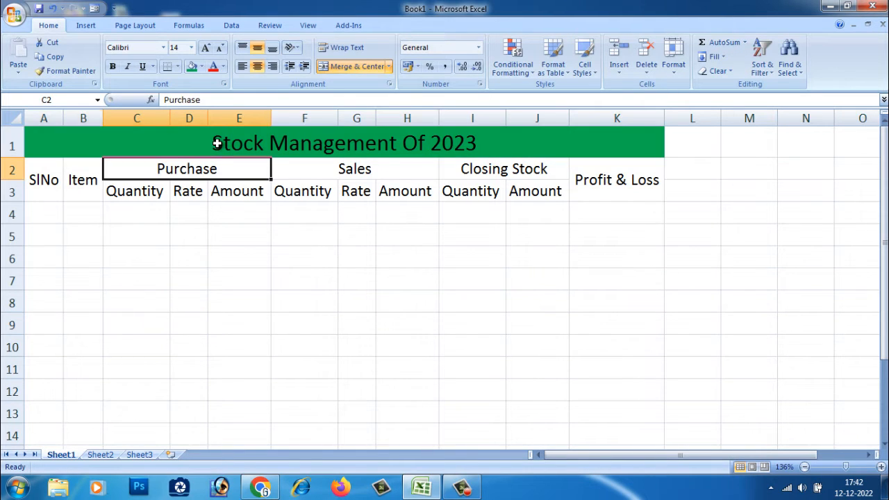
pyautogui.doubleClick(217, 143)
pyautogui.moveTo(217, 144); pyautogui.dragTo(507, 167)
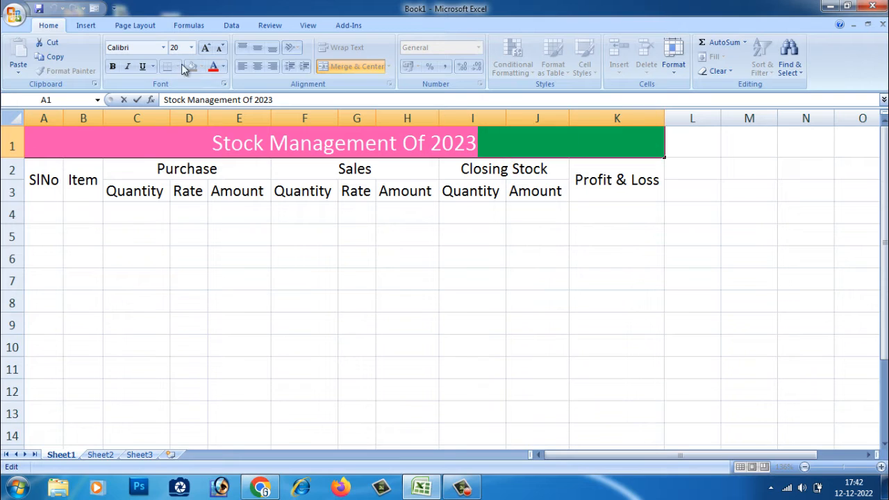
pyautogui.click(113, 67)
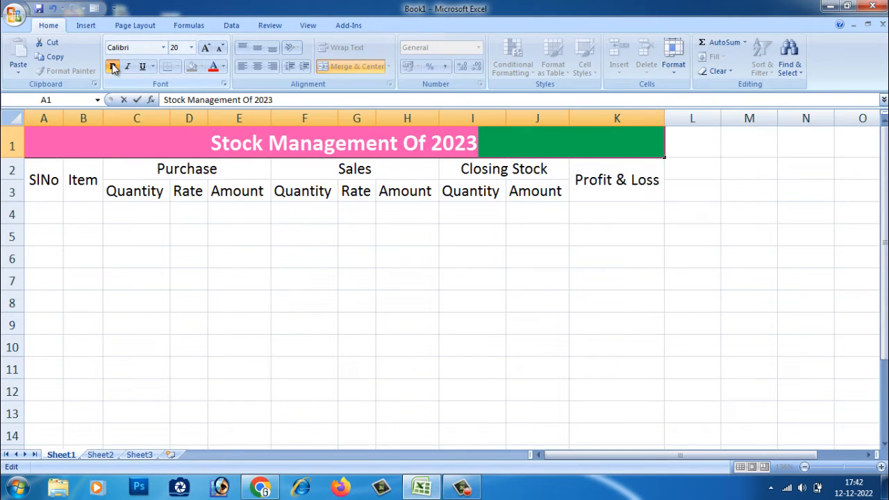
# Step: Colour the Stock Management Of 2023 title text yellow
pyautogui.click(223, 66)
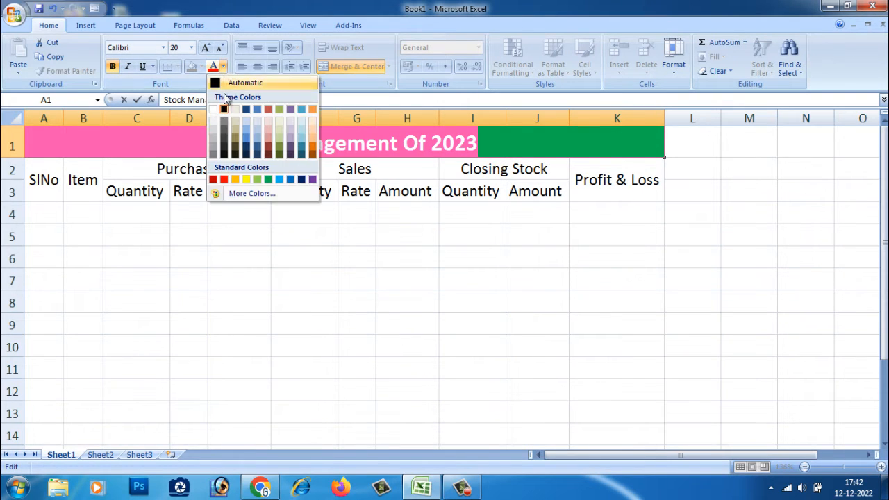
pyautogui.click(245, 179)
pyautogui.click(328, 219)
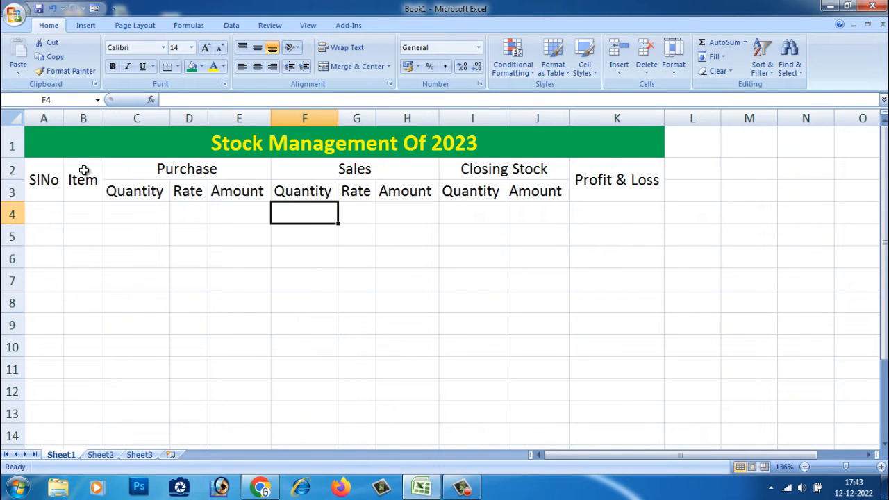
# Step: Fill the header block A2:K3 with yellow
pyautogui.moveTo(56, 174); pyautogui.dragTo(608, 196)
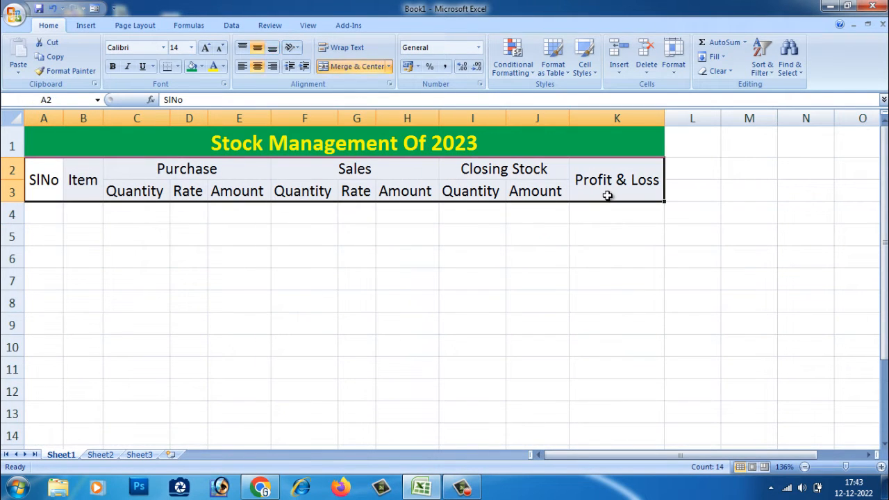
pyautogui.click(201, 66)
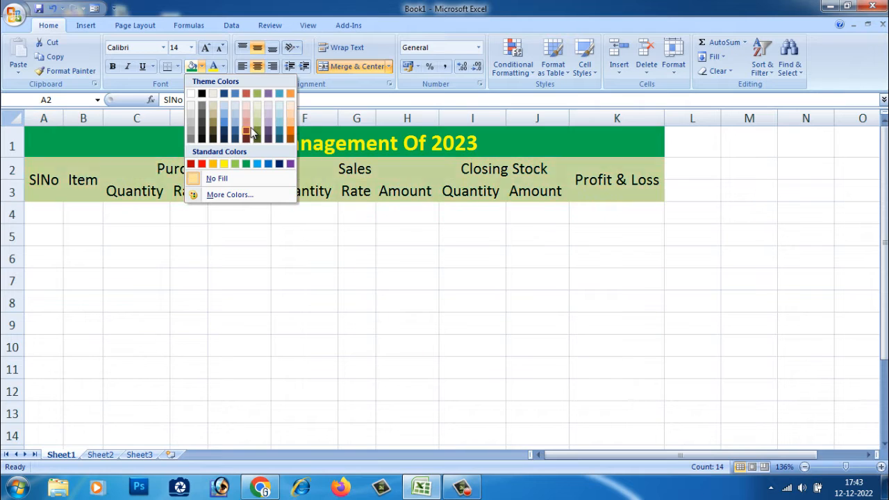
pyautogui.click(223, 164)
pyautogui.click(223, 234)
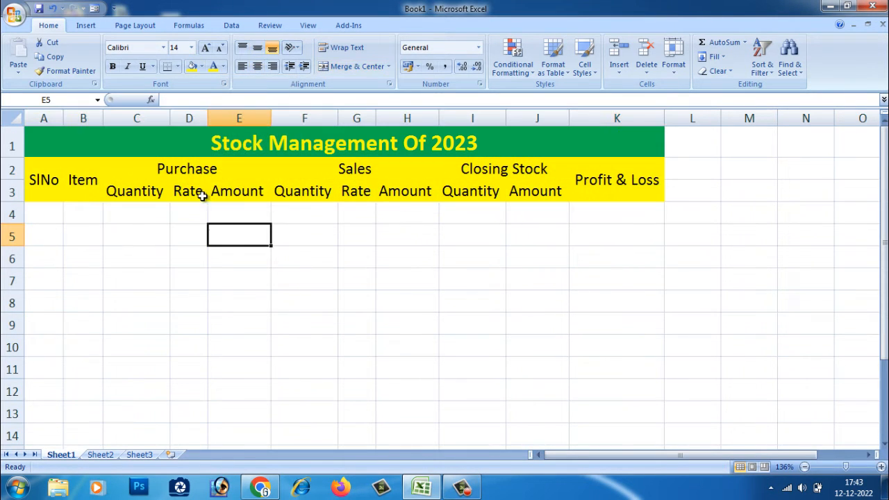
# Step: Fill the merged Purchase heading with dark blue
pyautogui.click(162, 169)
pyautogui.click(202, 66)
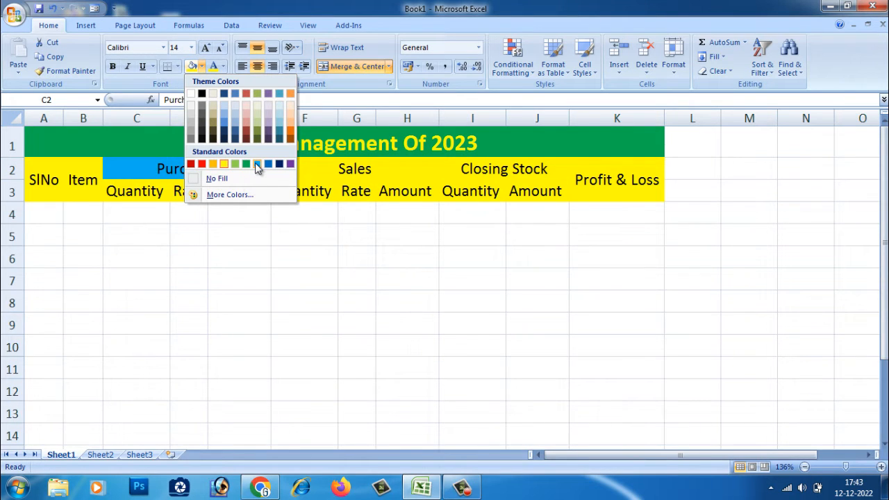
pyautogui.click(279, 165)
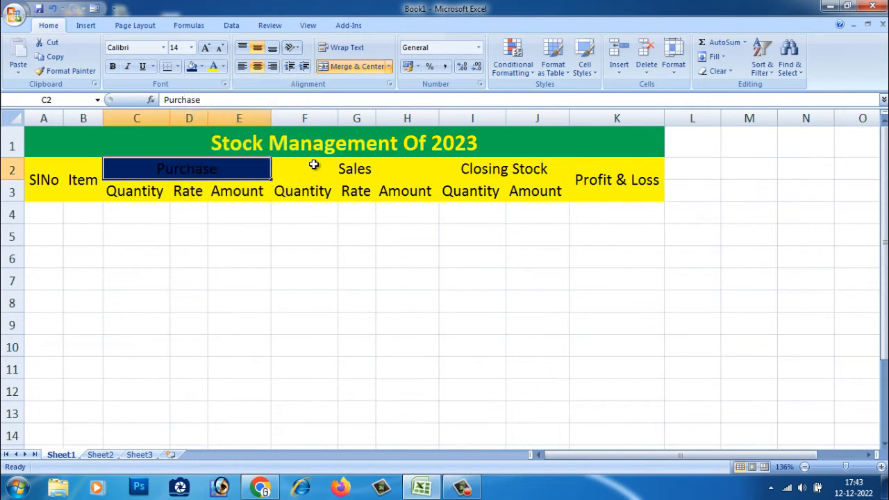
# Step: Fill the merged Sales heading with red
pyautogui.click(312, 169)
pyautogui.click(223, 67)
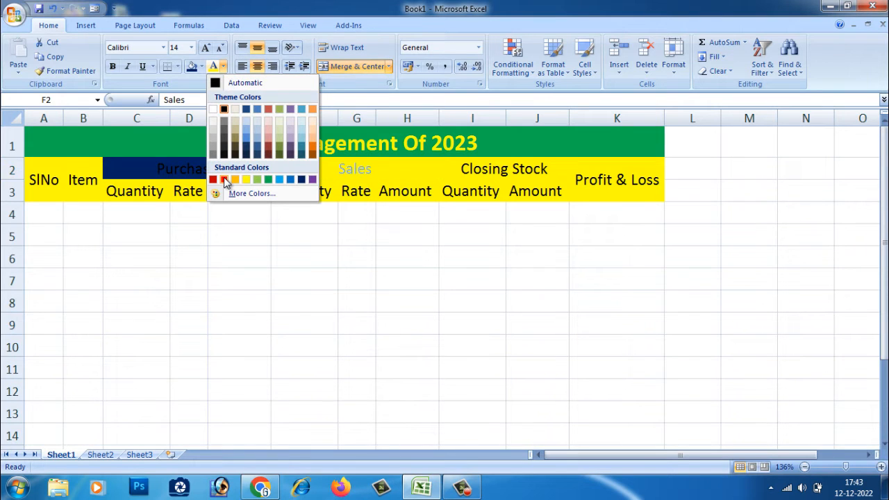
pyautogui.click(201, 67)
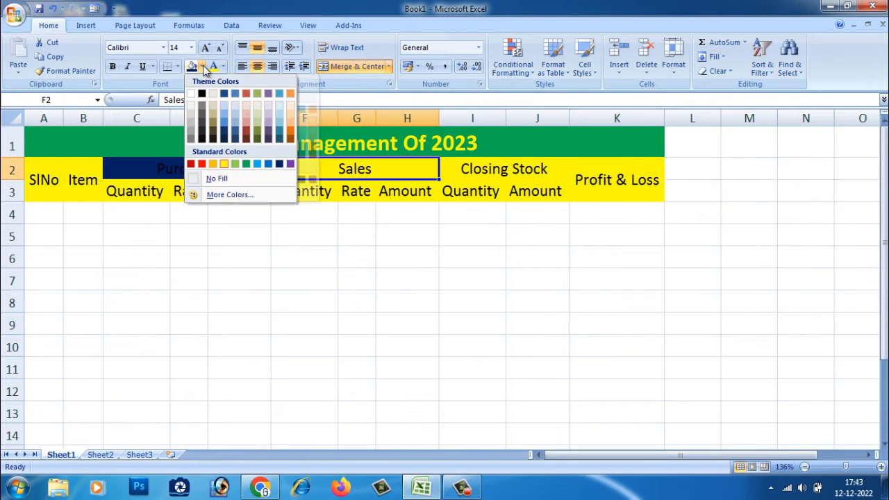
pyautogui.click(201, 164)
# Step: Fill the merged Closing Stock heading with a light blue theme colour
pyautogui.click(495, 165)
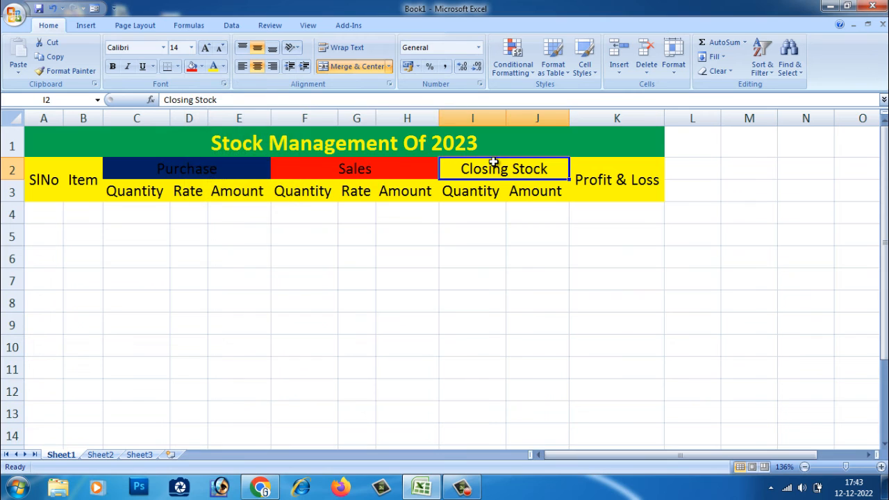
pyautogui.click(201, 67)
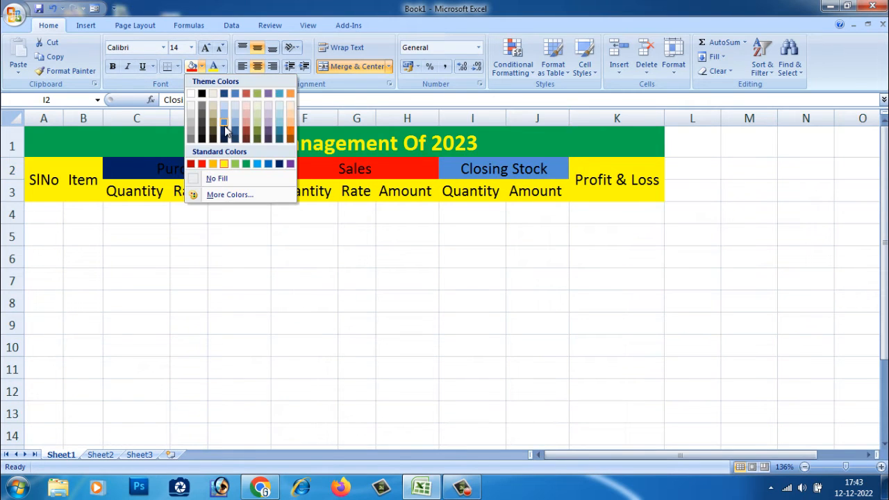
pyautogui.click(225, 126)
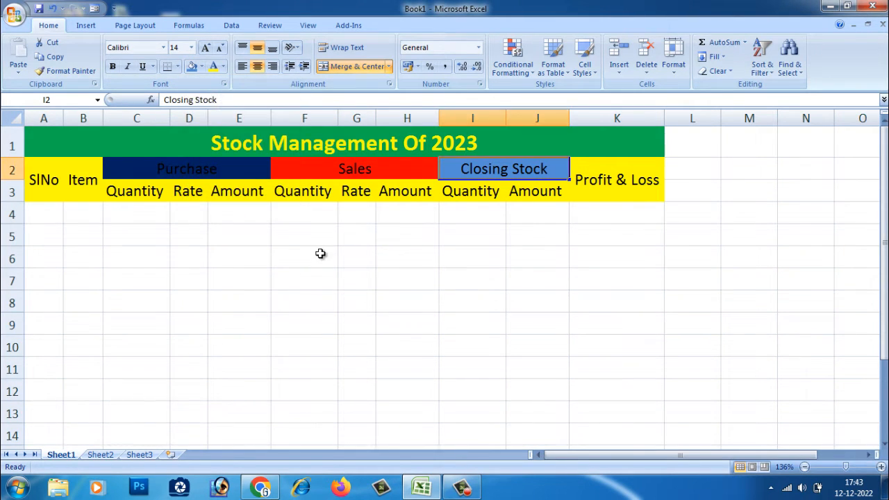
pyautogui.click(320, 252)
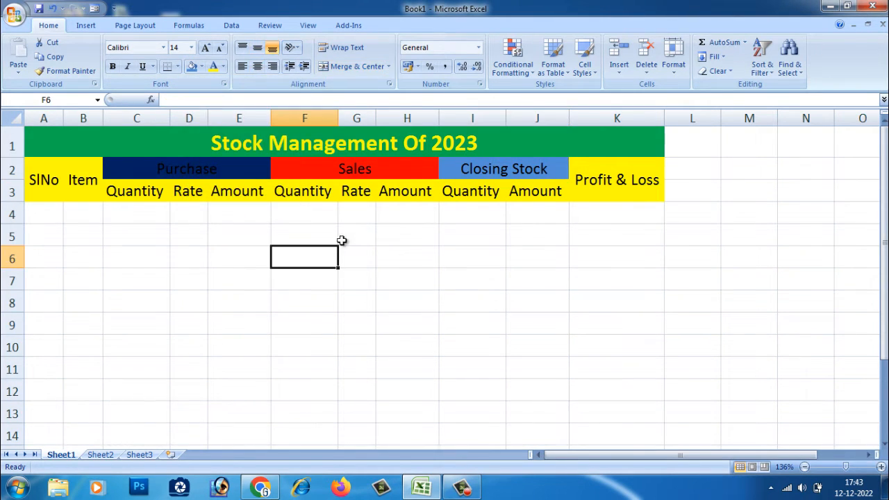
# Step: Make the Purchase heading text white and bold
pyautogui.doubleClick(193, 172)
pyautogui.moveTo(222, 172); pyautogui.dragTo(147, 172)
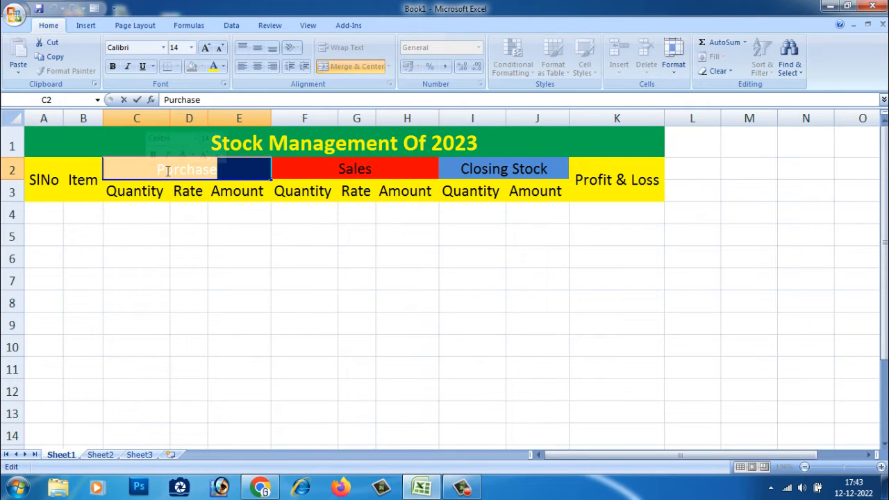
pyautogui.click(223, 67)
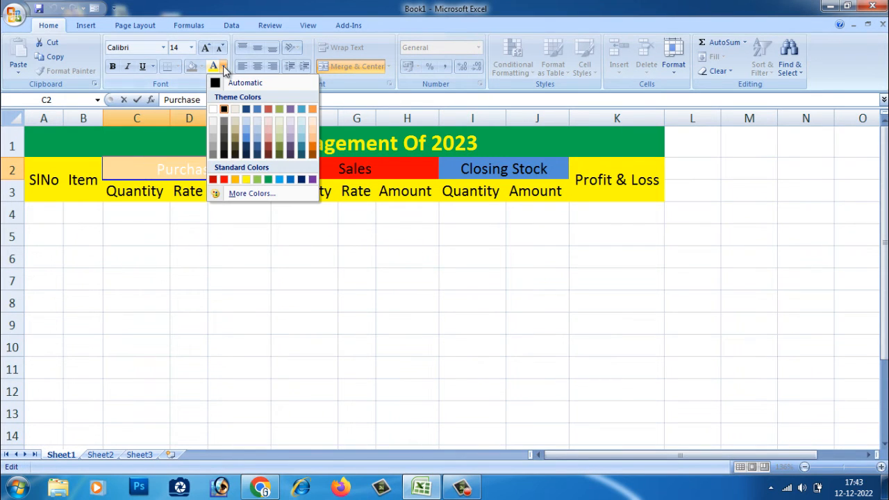
pyautogui.click(214, 110)
pyautogui.click(114, 68)
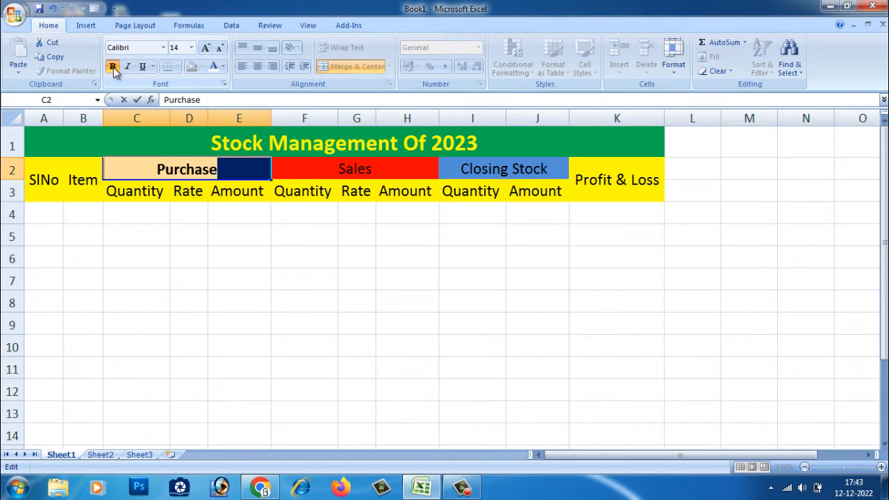
# Step: Make the Sales heading text orange and bold
pyautogui.click(319, 171)
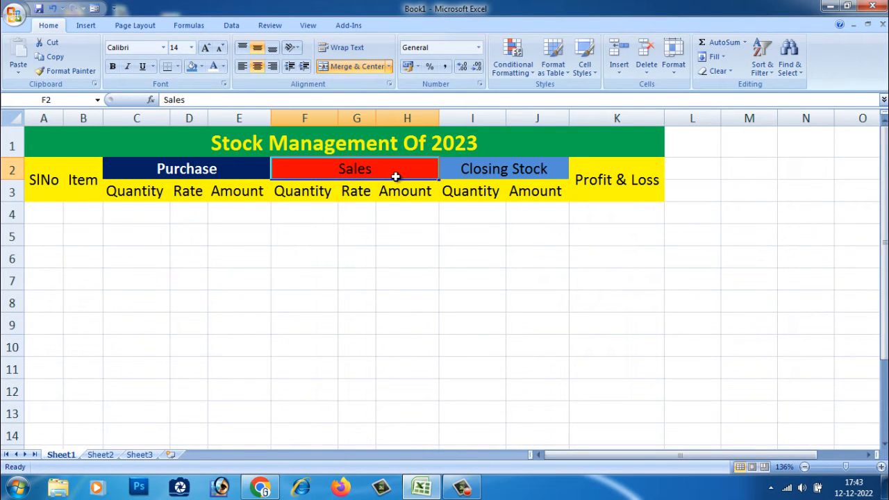
pyautogui.click(223, 67)
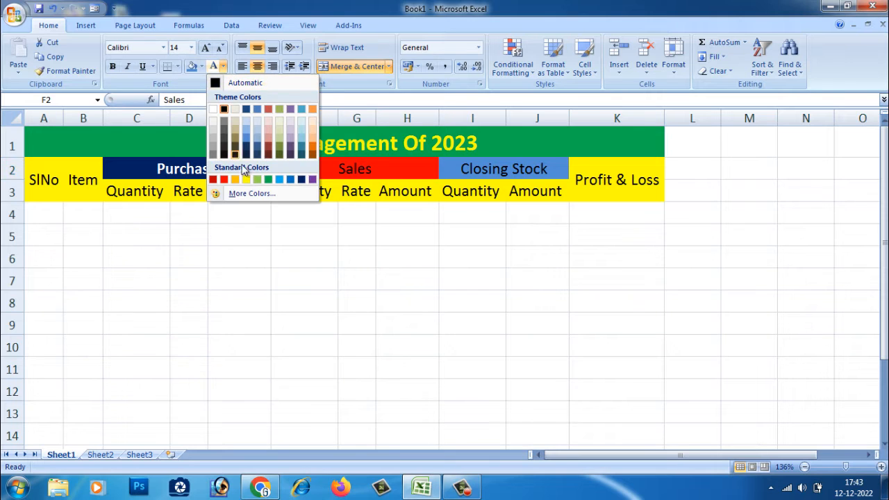
pyautogui.click(289, 176)
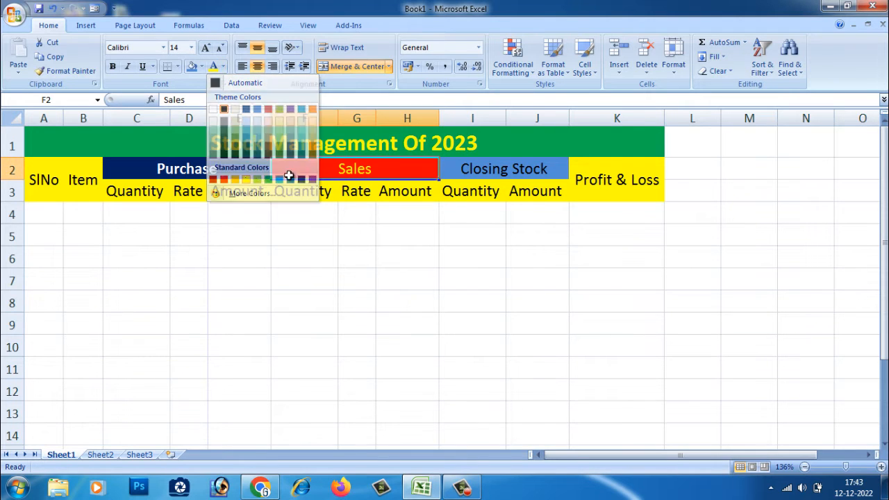
pyautogui.click(113, 67)
pyautogui.click(514, 174)
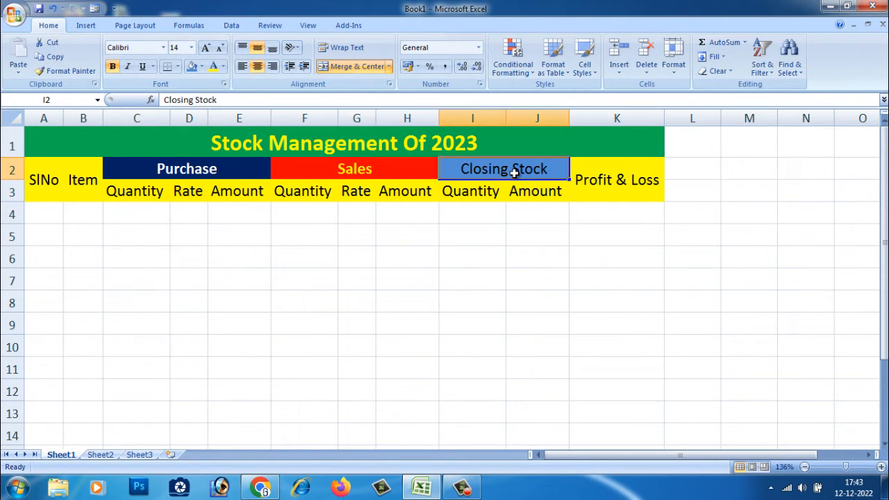
pyautogui.click(223, 67)
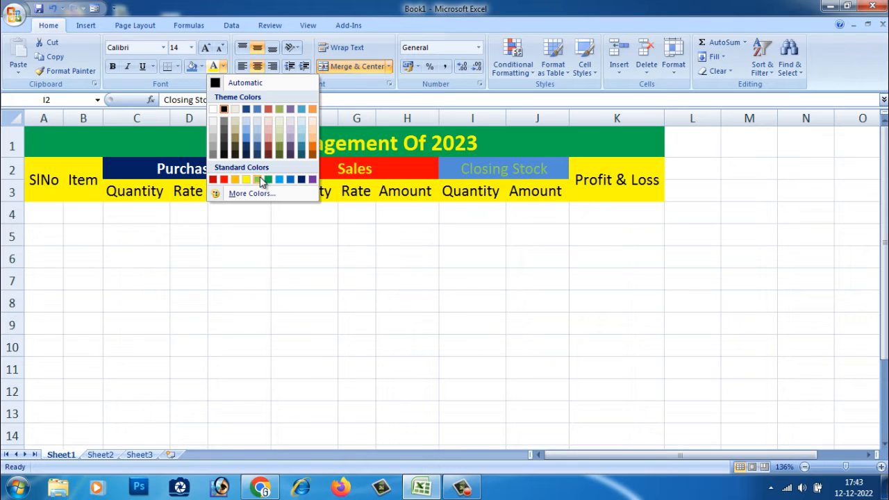
pyautogui.click(424, 211)
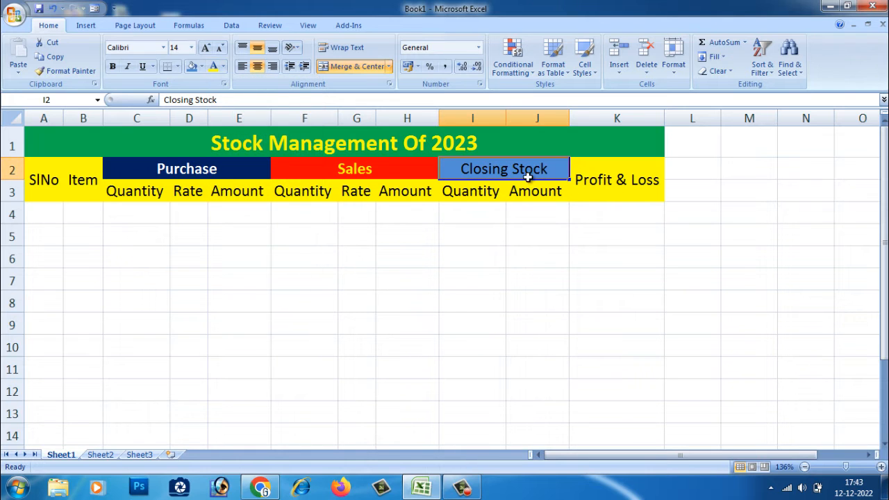
pyautogui.click(502, 240)
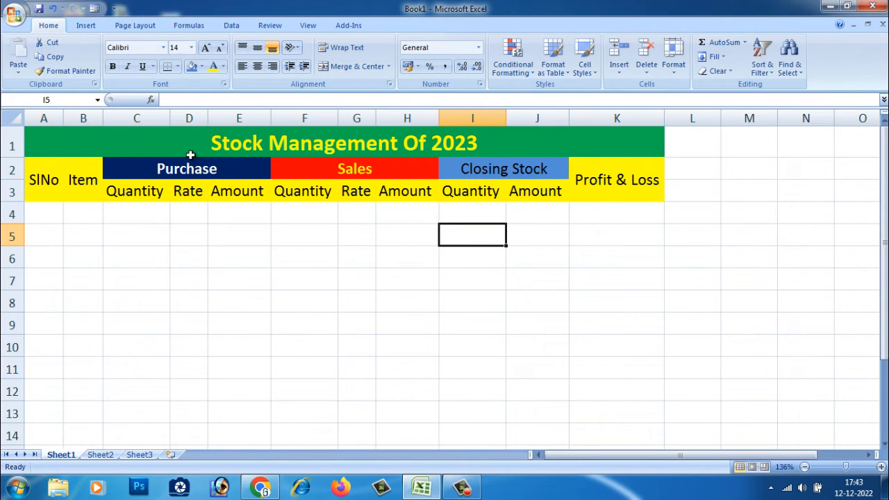
# Step: Apply all borders to the table range A1:K14
pyautogui.moveTo(49, 129); pyautogui.dragTo(550, 411)
pyautogui.click(43, 140)
pyautogui.moveTo(43, 140); pyautogui.dragTo(441, 425)
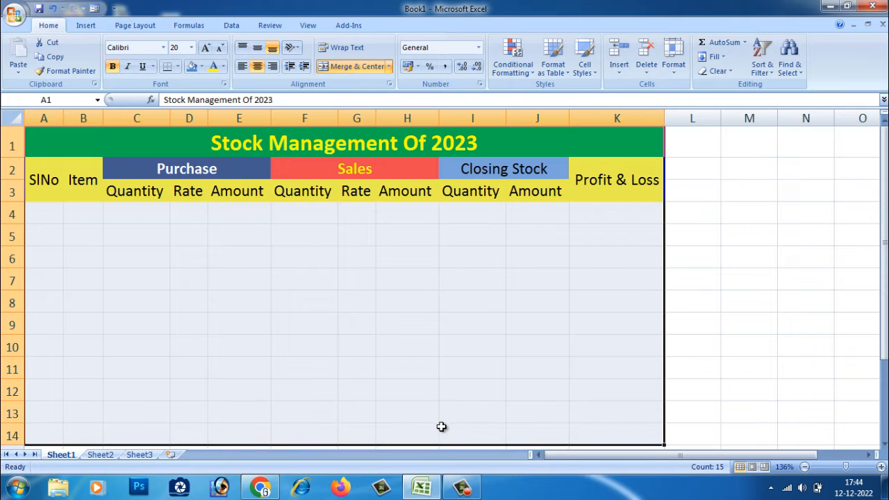
pyautogui.click(178, 67)
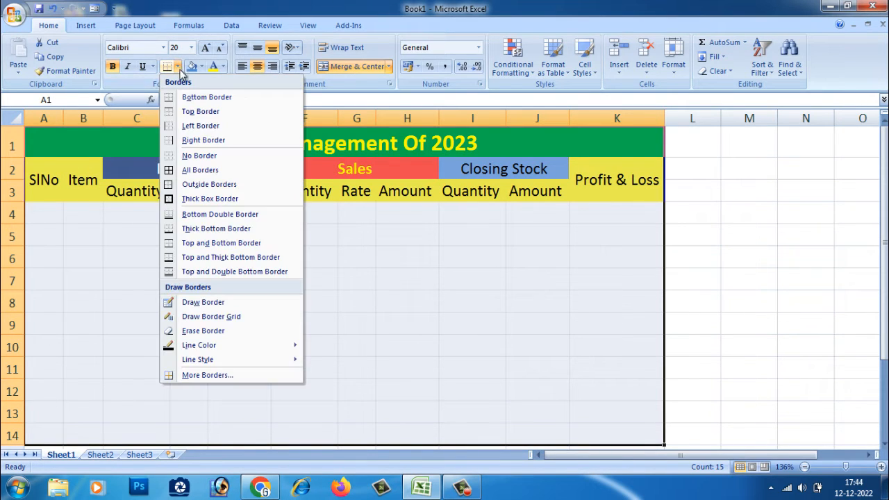
pyautogui.click(204, 174)
pyautogui.click(254, 284)
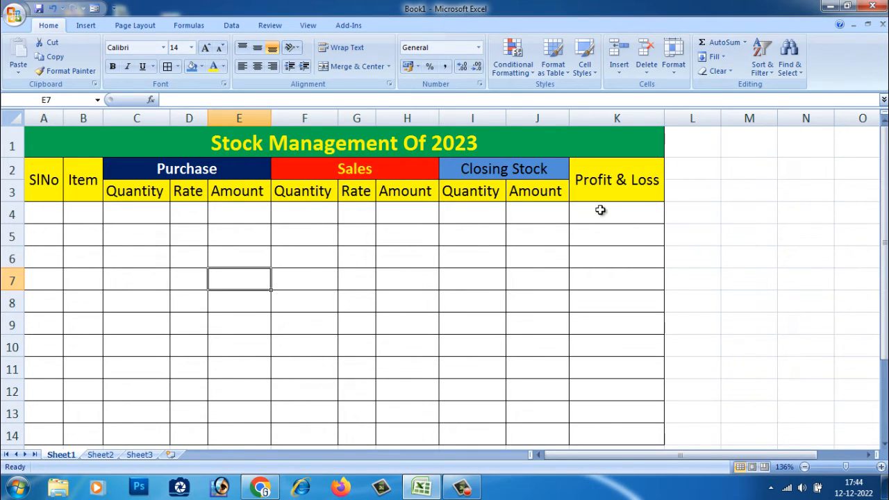
# Step: Enter 1 as the first serial number in A4
pyautogui.click(31, 218)
pyautogui.write('01')
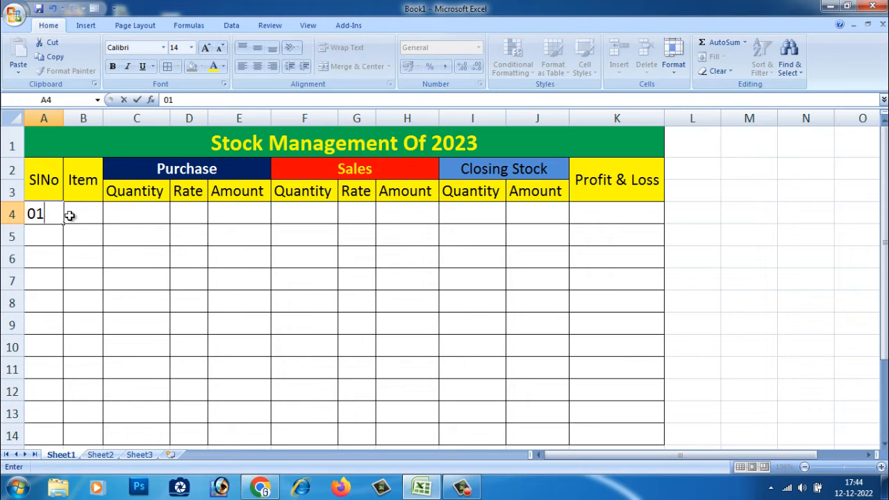
pyautogui.click(75, 214)
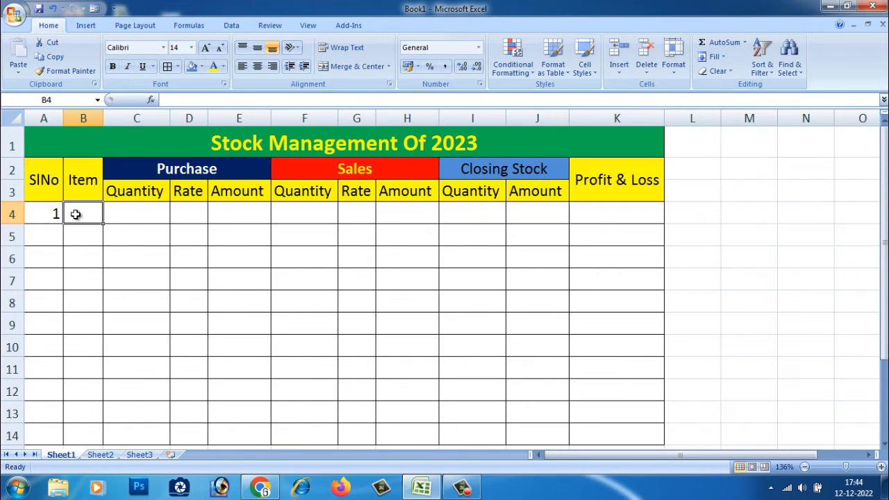
# Step: Enter Keyboard as the first item in B4 and autofit column B's width
pyautogui.write('k')
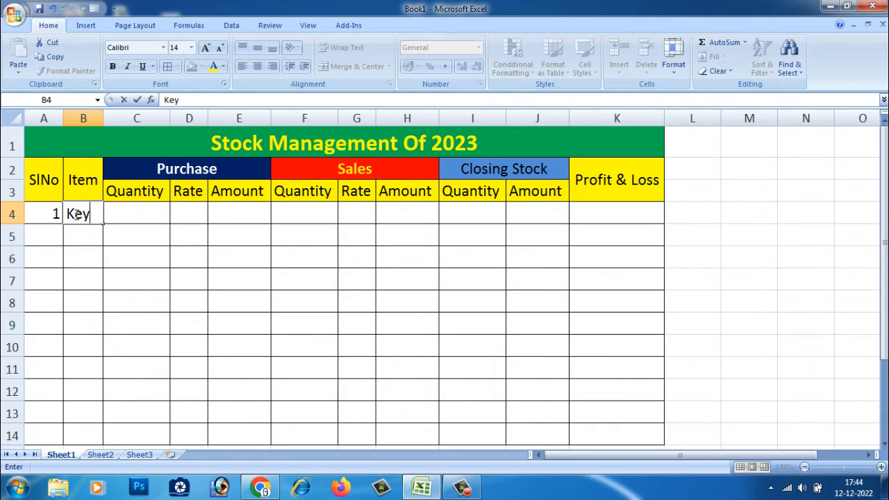
pyautogui.write('eyboard')
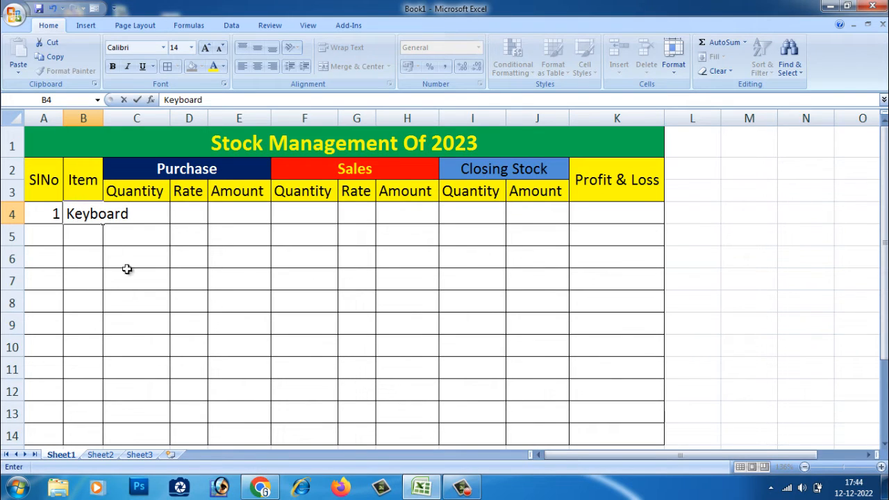
pyautogui.click(147, 299)
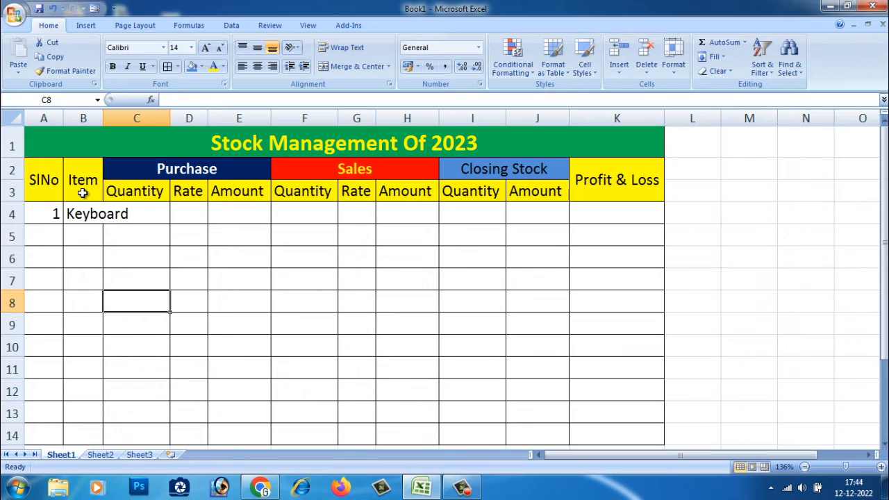
pyautogui.doubleClick(102, 116)
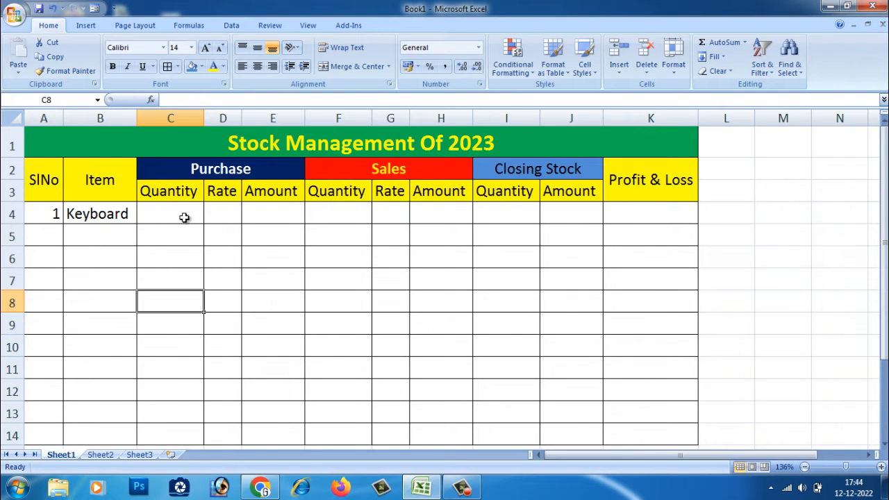
pyautogui.click(194, 256)
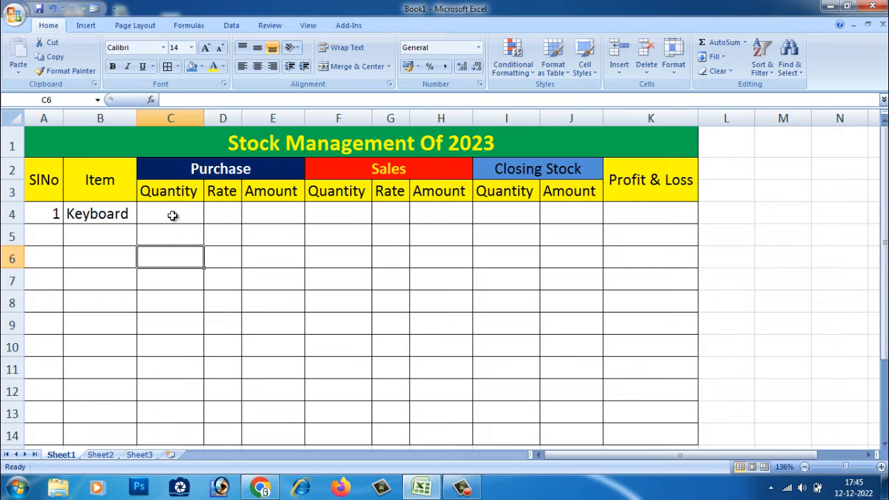
# Step: Enter the purchase quantity 200 in C4 and the purchase rate 100 in D4 for Keyboard
pyautogui.click(171, 216)
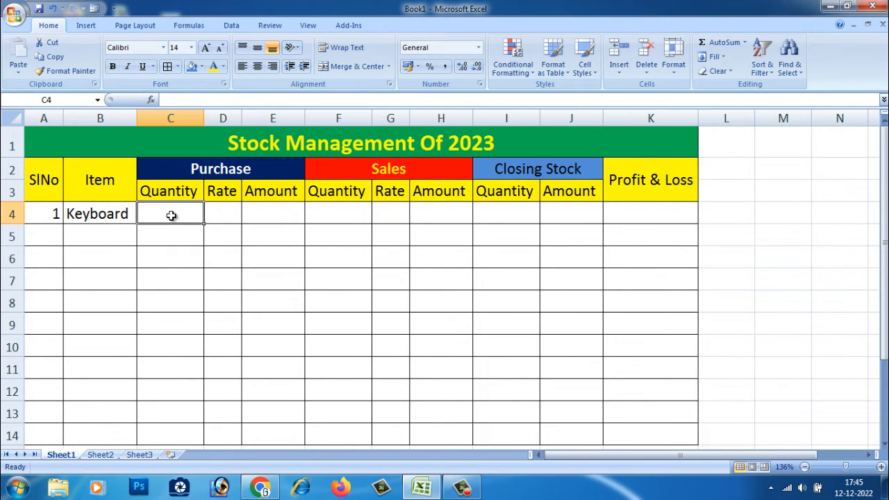
pyautogui.write('200')
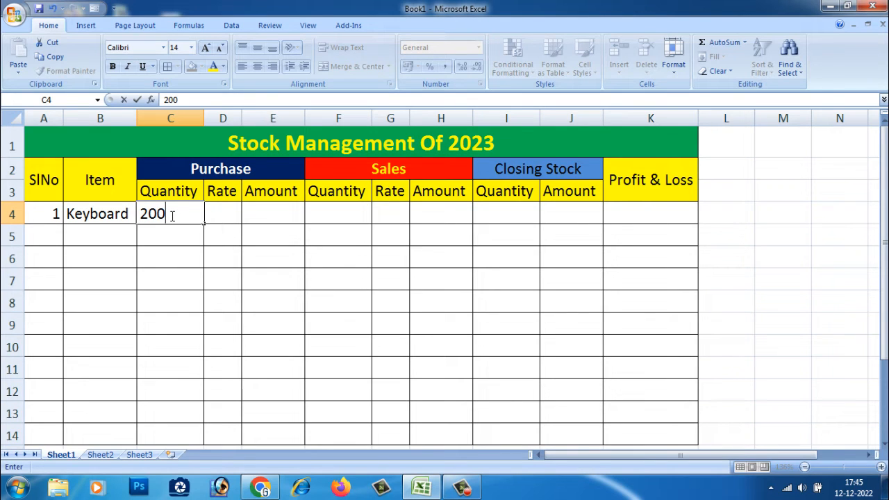
pyautogui.click(230, 218)
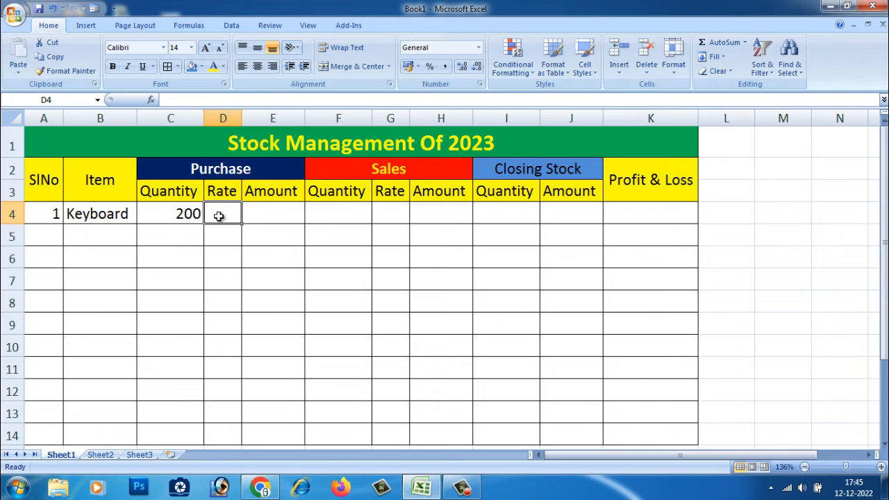
pyautogui.write('100')
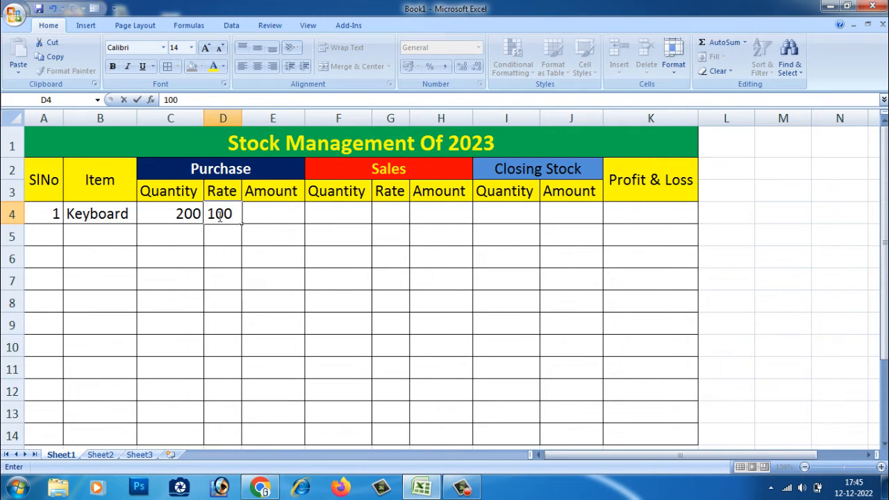
pyautogui.click(219, 244)
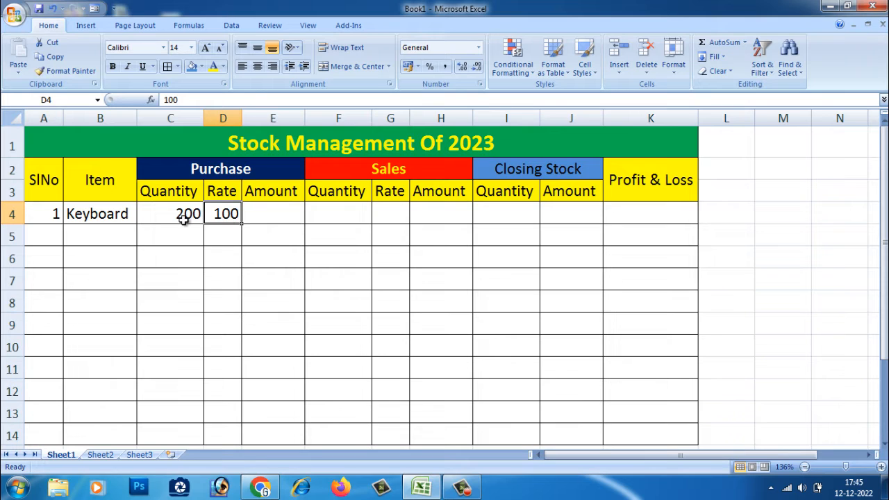
# Step: Enter the formula =C4*D4 in E4 to calculate the purchase amount
pyautogui.click(184, 218)
pyautogui.click(282, 220)
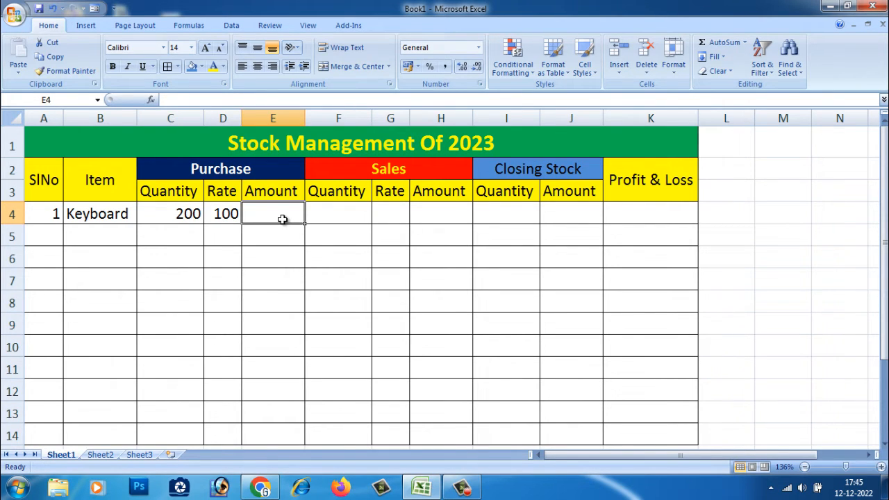
pyautogui.write('=')
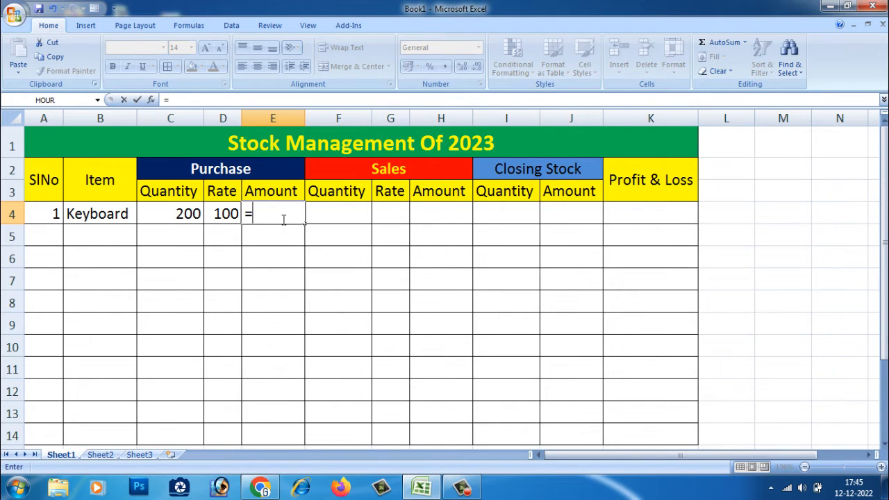
pyautogui.click(180, 217)
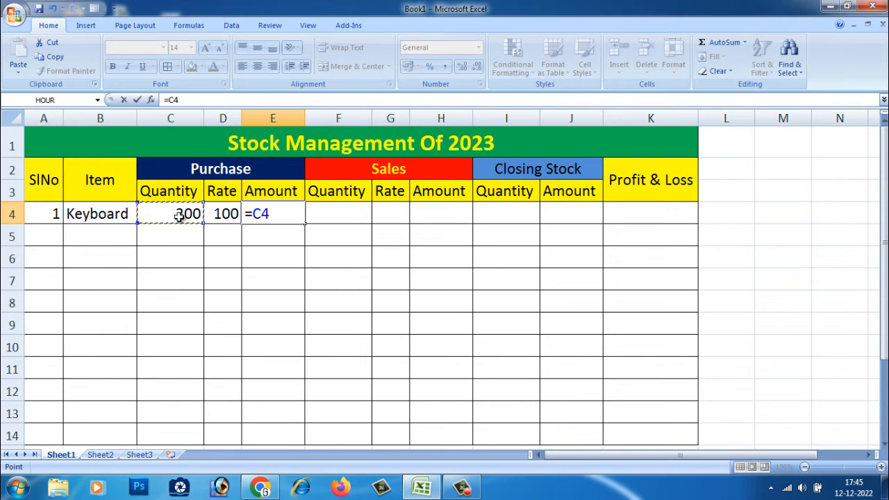
pyautogui.write('*')
pyautogui.click(235, 216)
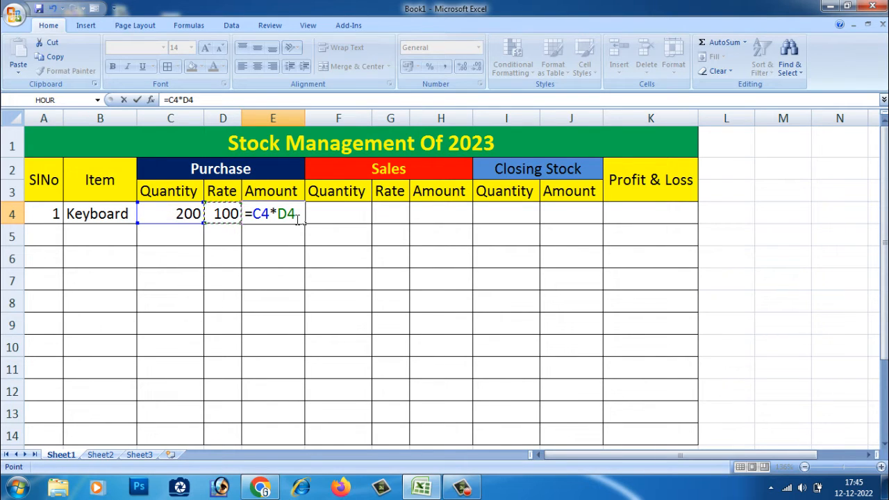
pyautogui.press('Return')
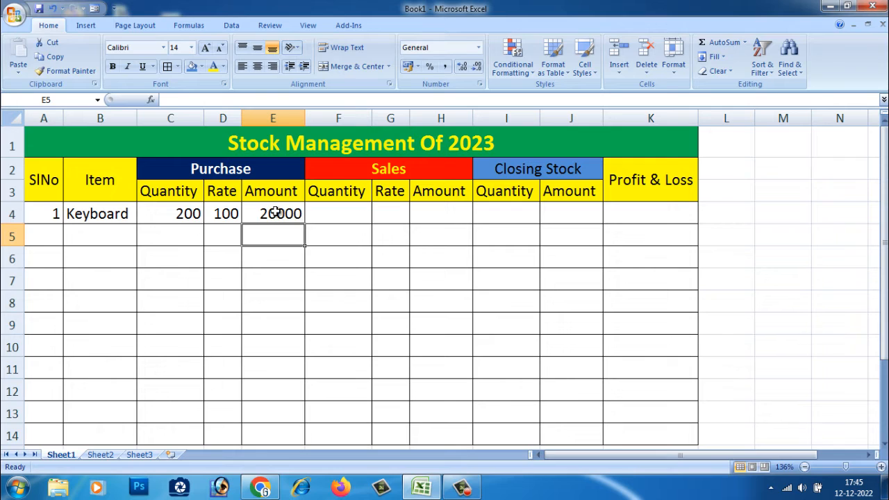
pyautogui.click(276, 213)
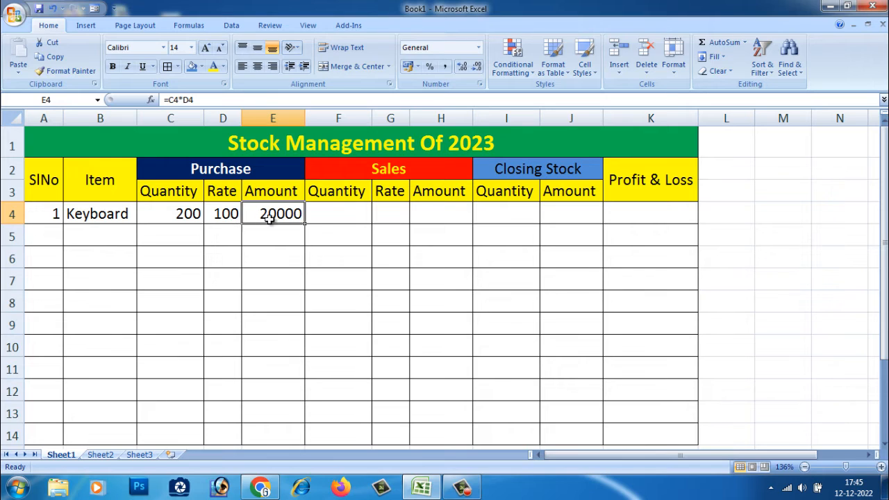
# Step: Enter the sales quantity 100 in F4 and the sales rate 200 in G4
pyautogui.click(337, 217)
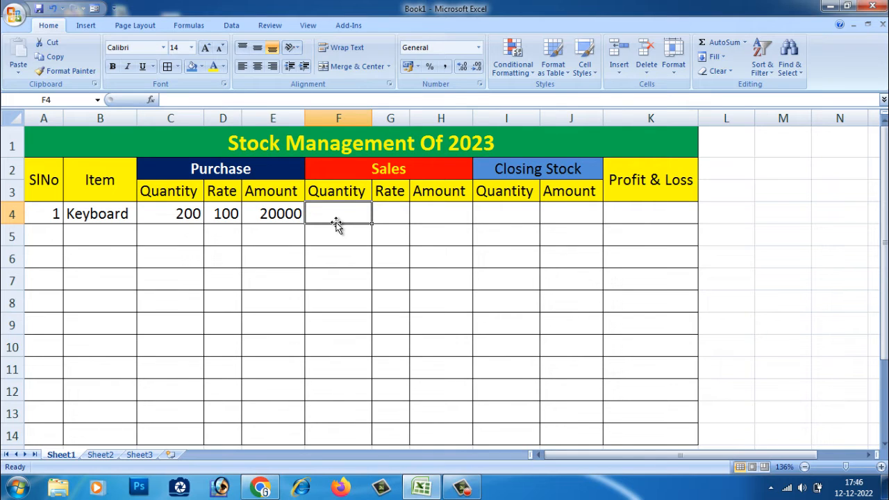
pyautogui.write('100')
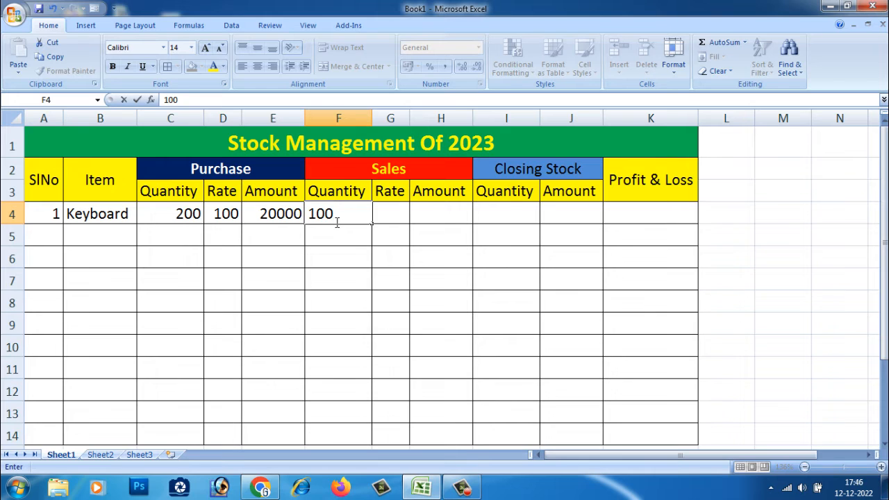
pyautogui.click(394, 210)
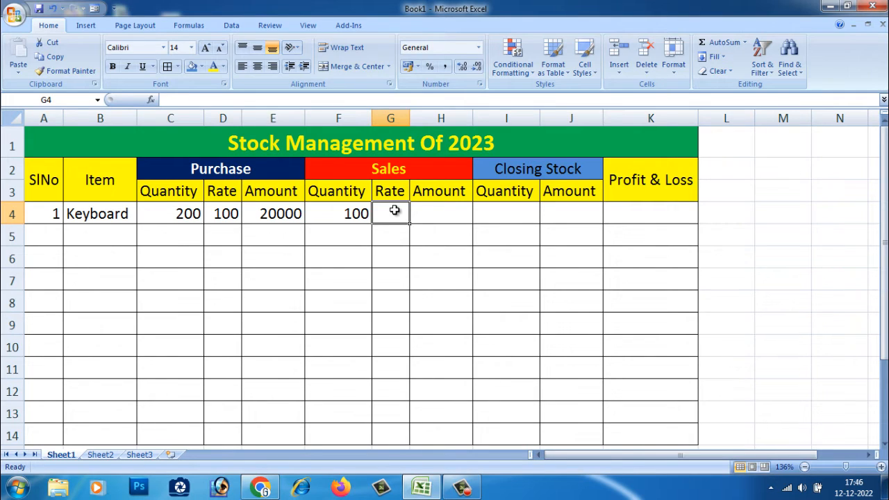
pyautogui.write('200')
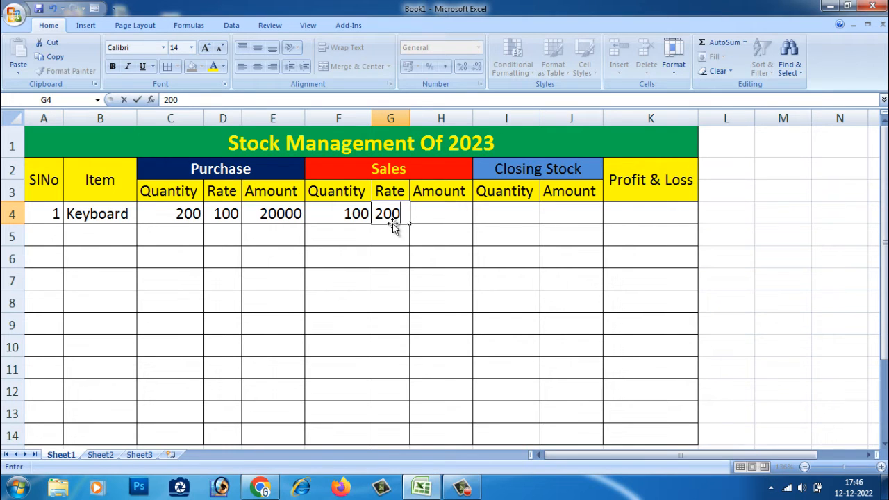
pyautogui.click(424, 215)
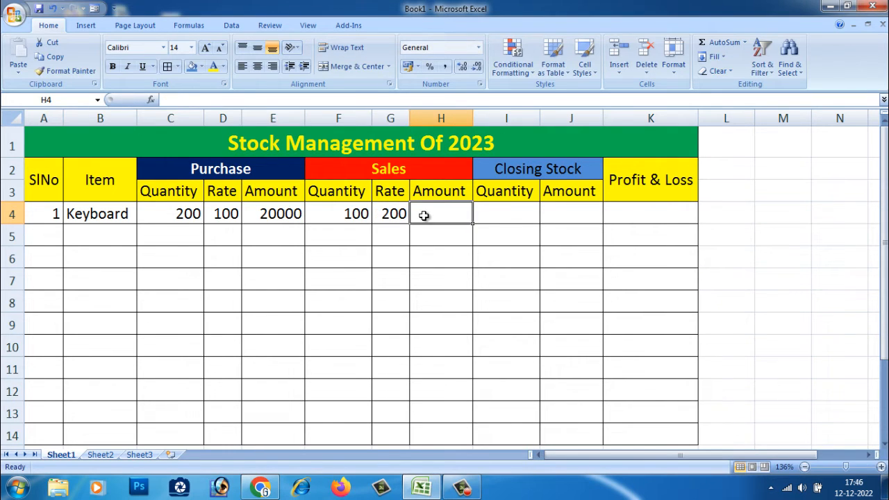
# Step: Enter the formula =F4*G4 in H4 to calculate the sales amount
pyautogui.write('=')
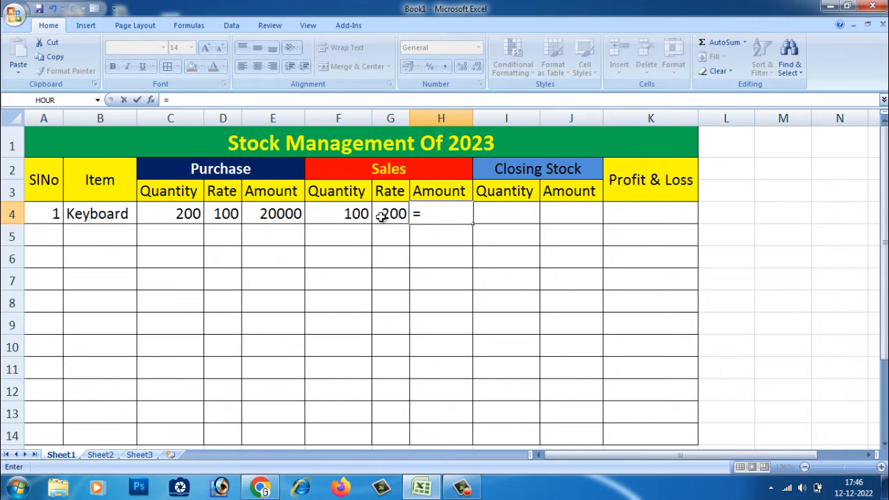
pyautogui.click(346, 218)
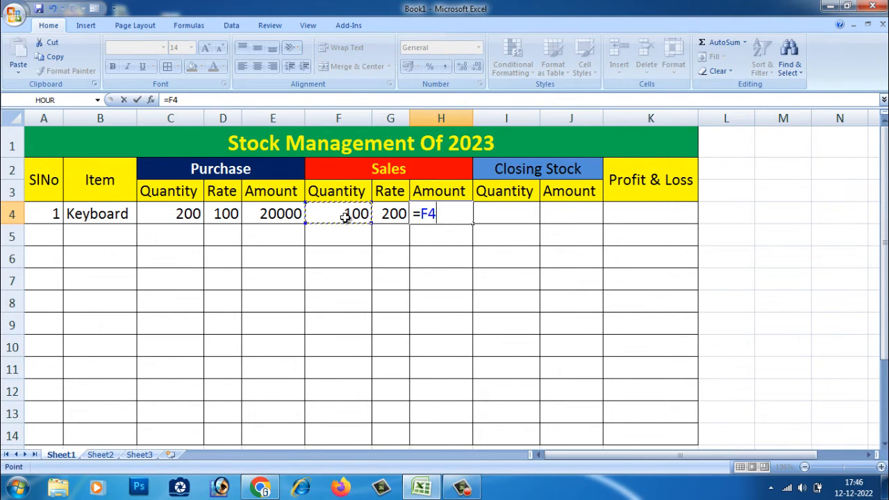
pyautogui.write('*')
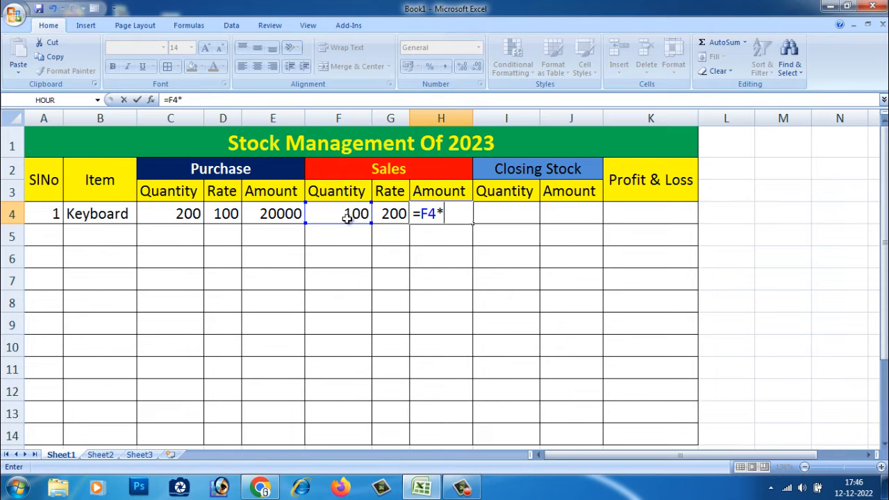
pyautogui.click(383, 215)
pyautogui.press('Return')
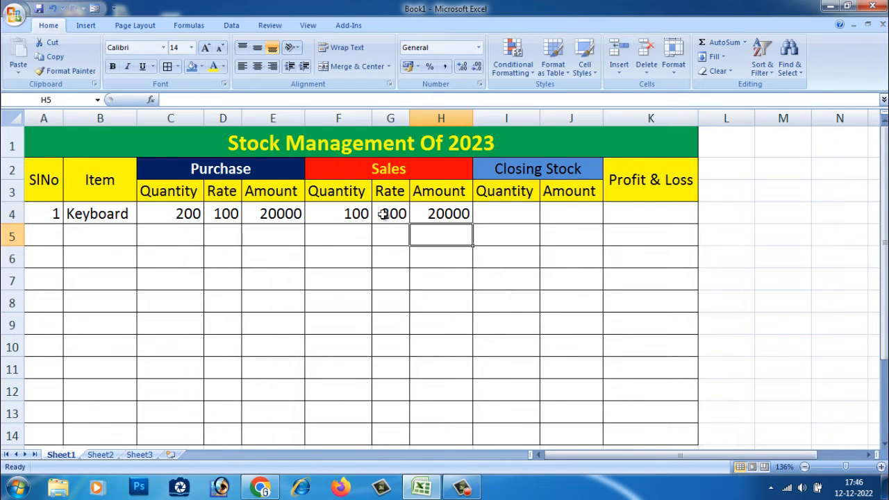
pyautogui.click(453, 215)
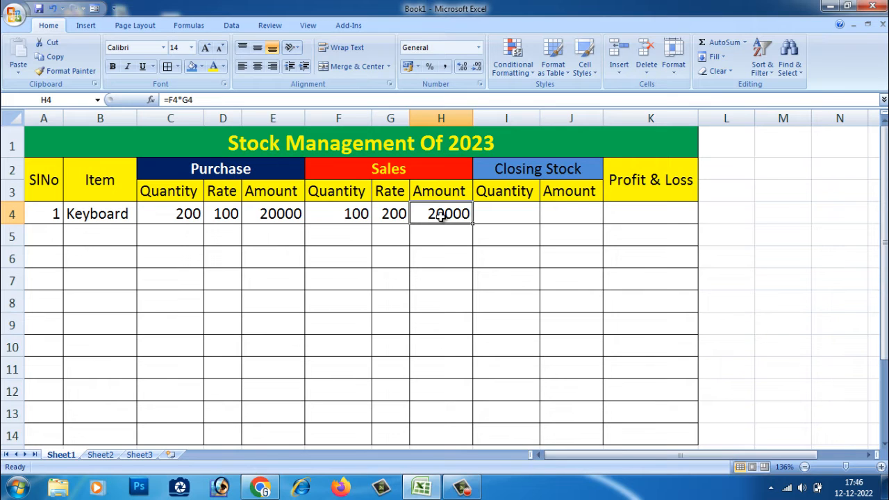
# Step: Enter the formula =C4-F4 in I4 to calculate the closing stock quantity
pyautogui.click(498, 213)
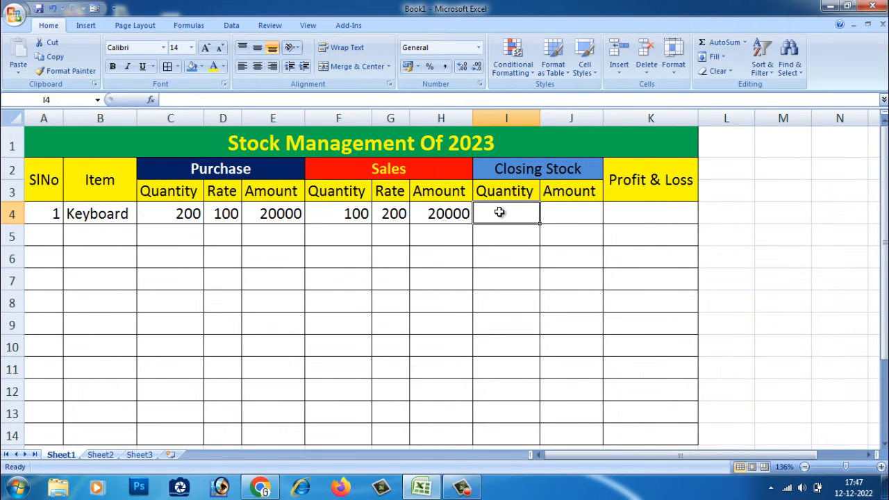
pyautogui.click(571, 214)
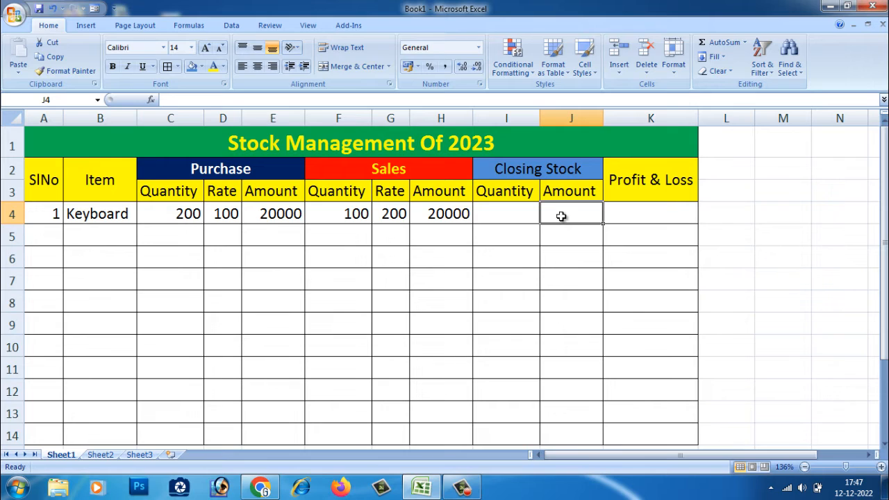
pyautogui.click(517, 213)
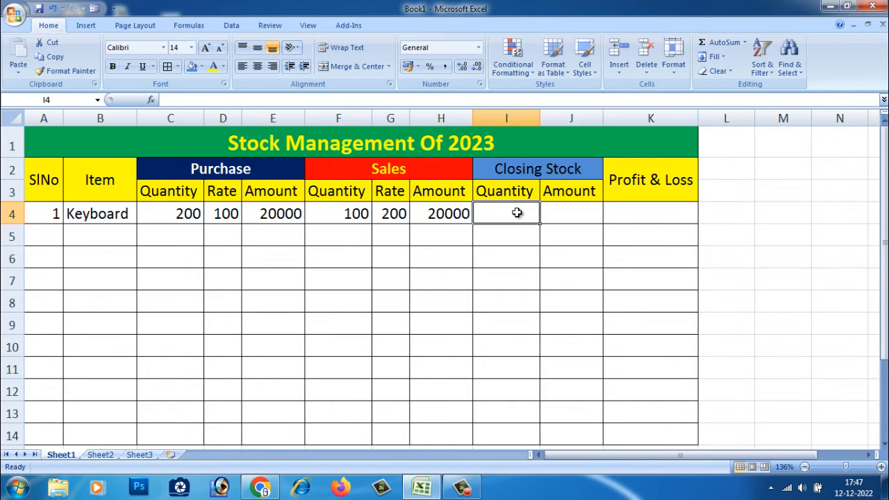
pyautogui.write('=')
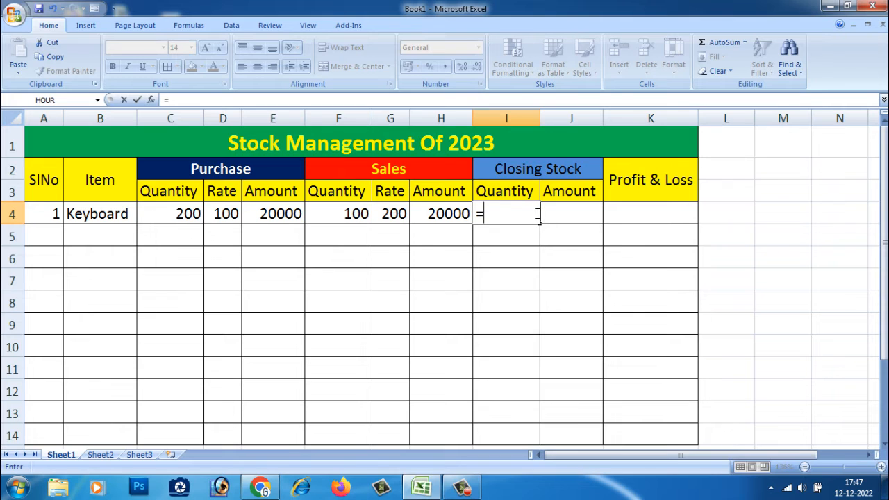
pyautogui.click(184, 214)
pyautogui.write('-')
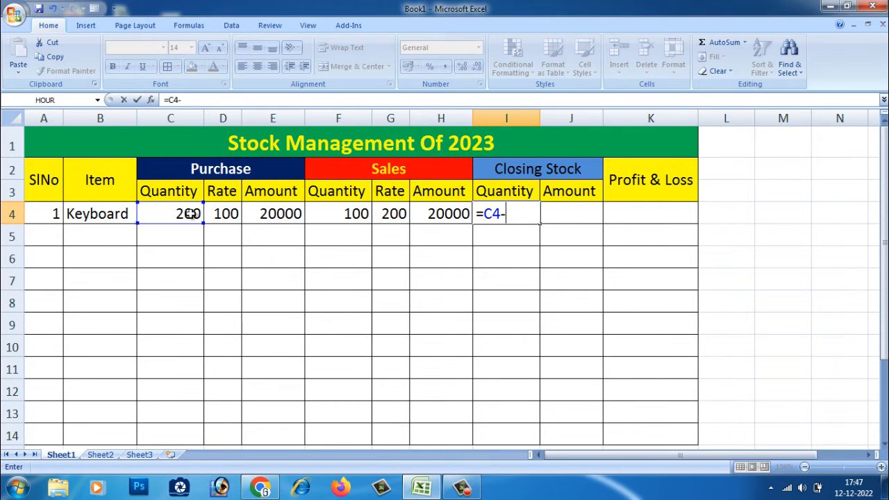
pyautogui.click(351, 214)
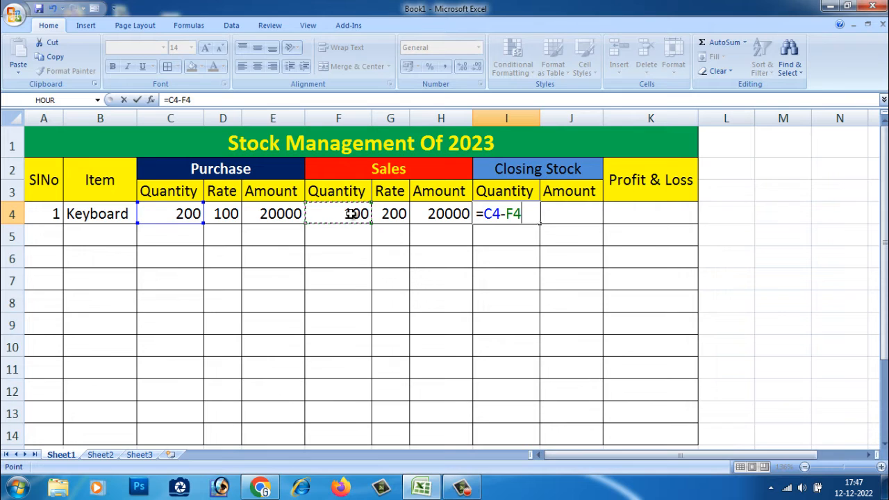
pyautogui.press('Return')
pyautogui.click(507, 216)
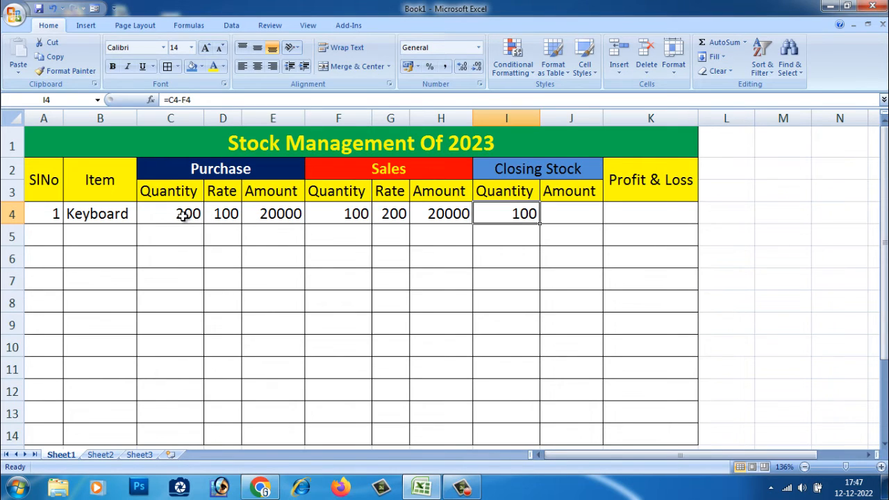
# Step: Enter the formula =D4*I4 in J4 to calculate the closing stock amount
pyautogui.click(568, 215)
pyautogui.write('=')
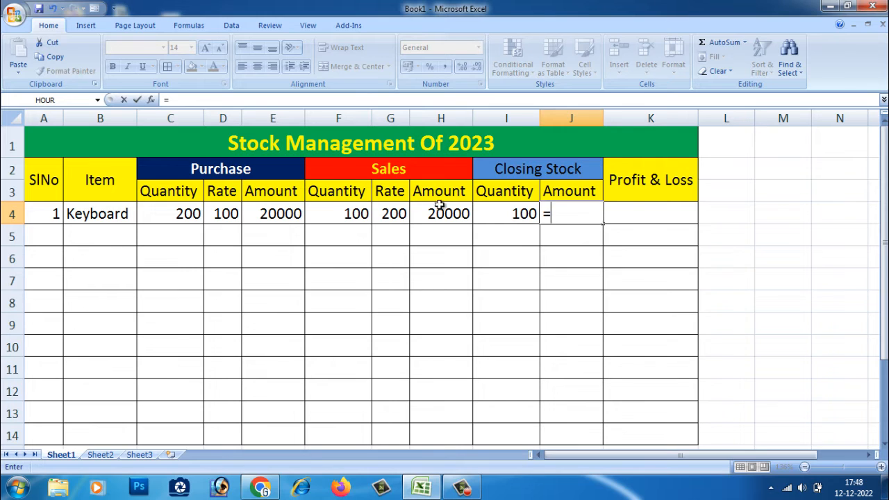
pyautogui.click(225, 215)
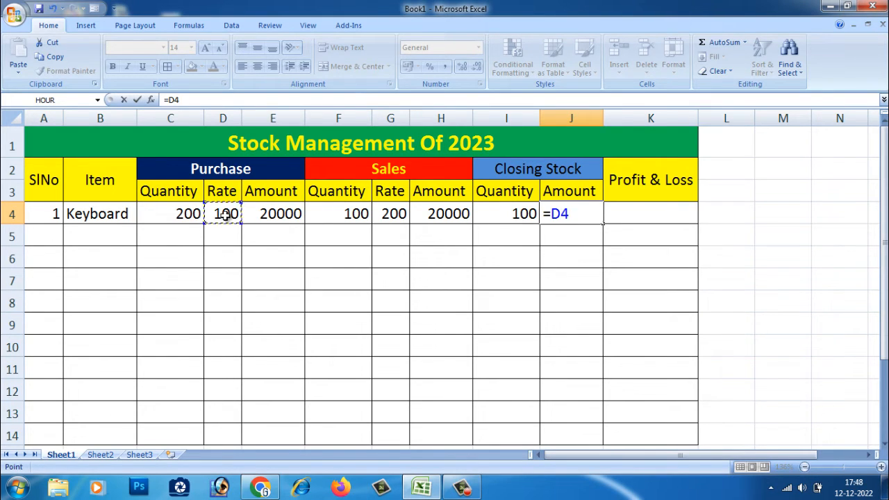
pyautogui.write('*')
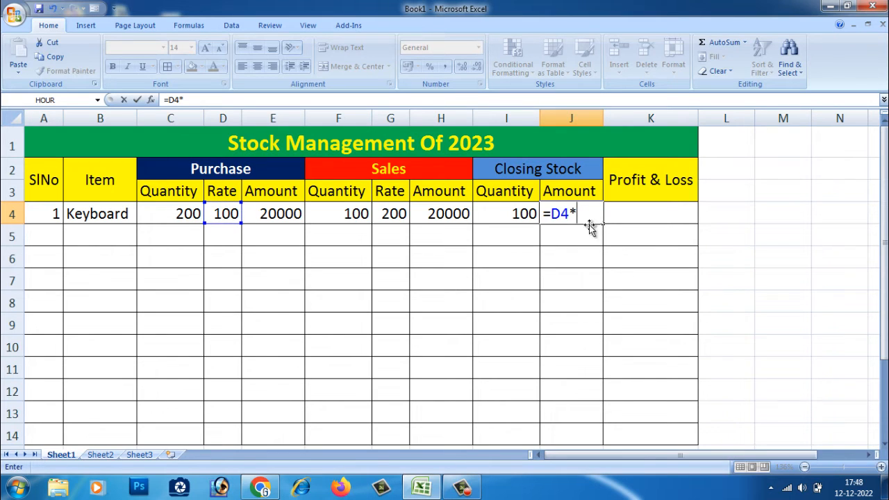
pyautogui.click(504, 215)
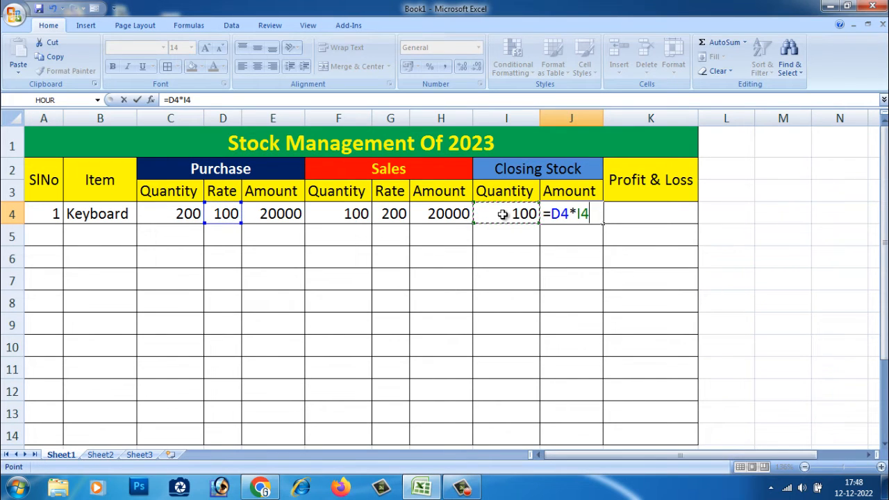
pyautogui.press('Return')
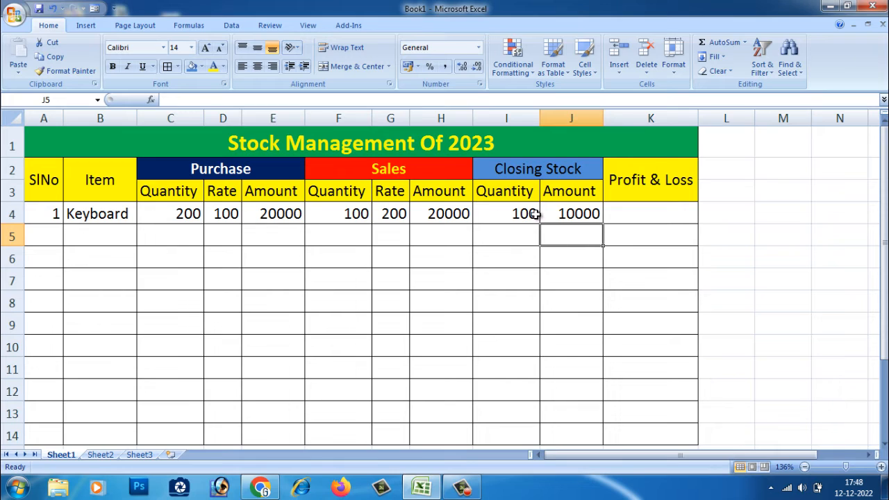
pyautogui.click(582, 216)
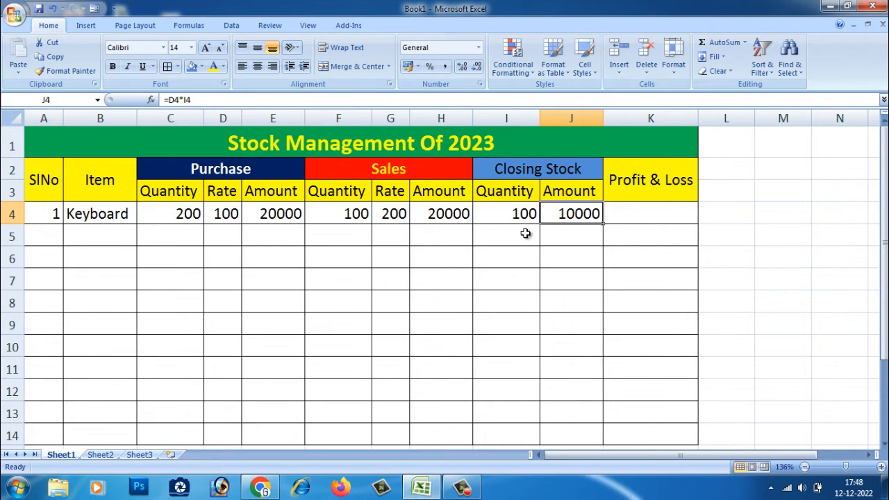
# Step: Enter the formula =H4+J4-E4 in K4 to calculate the profit or loss
pyautogui.click(629, 218)
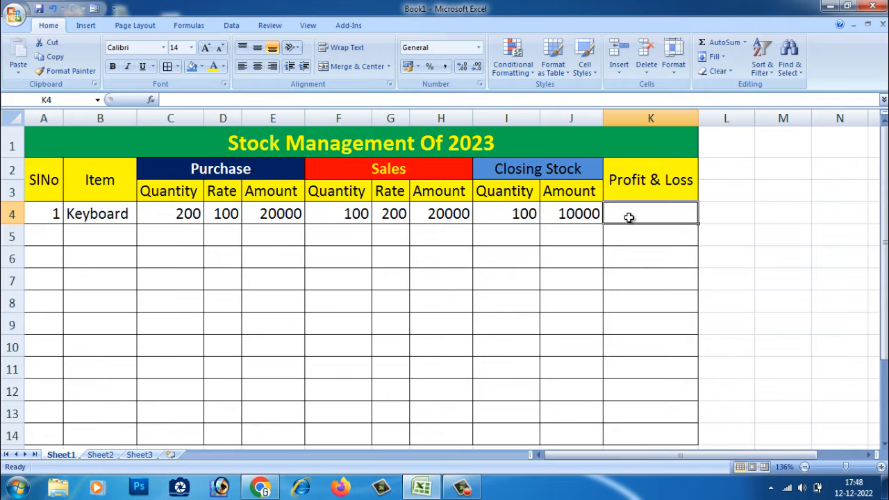
pyautogui.write('=')
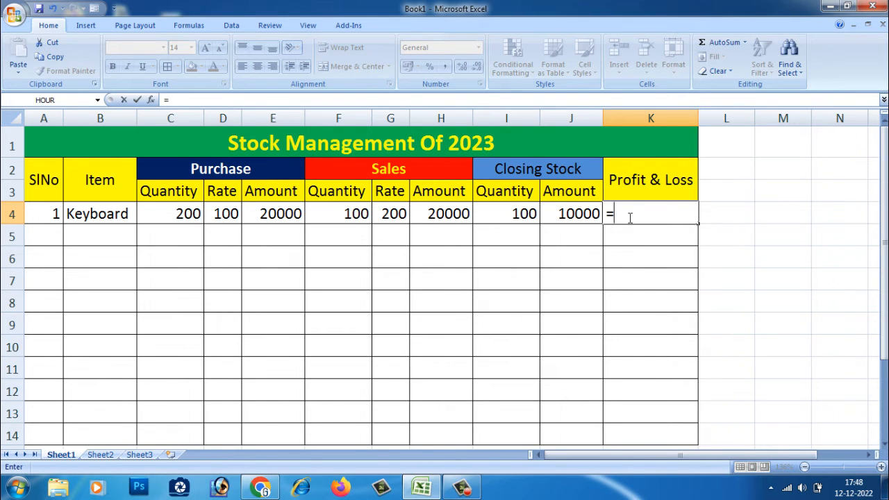
pyautogui.click(448, 215)
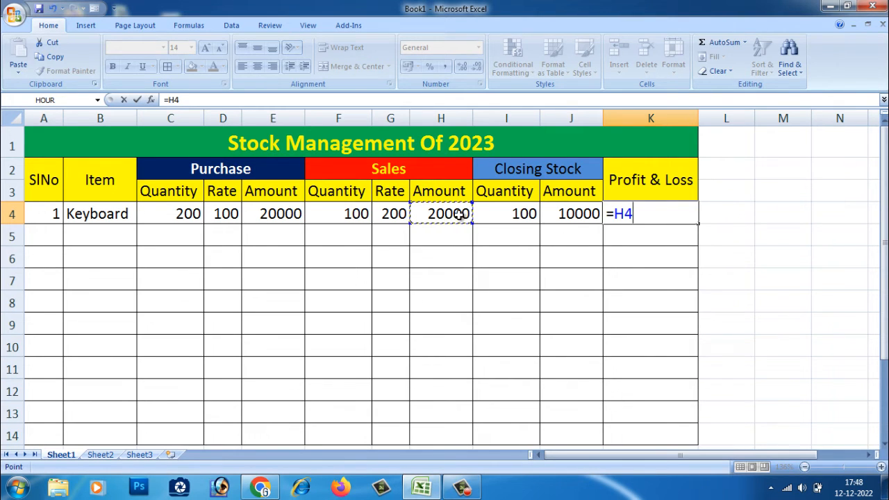
pyautogui.write('+')
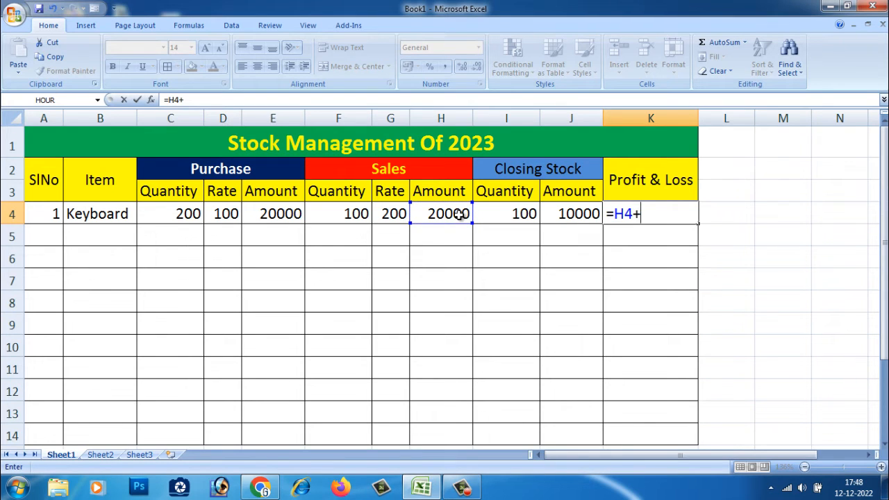
pyautogui.click(578, 217)
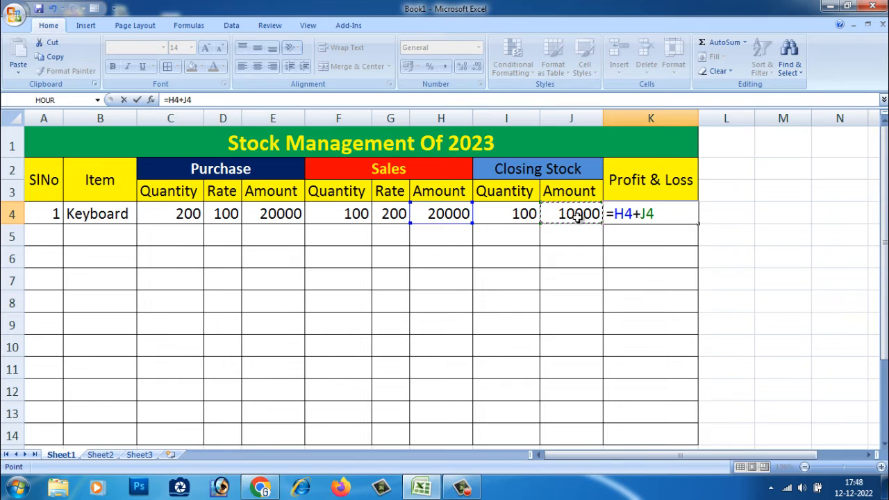
pyautogui.write('-')
pyautogui.click(284, 218)
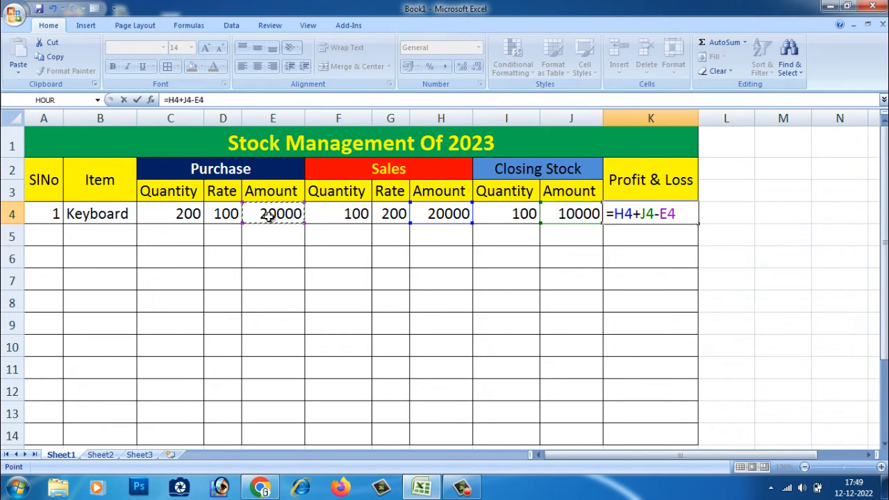
pyautogui.press('Return')
# Step: Add the item Mouse in B5 with purchase quantity 100 in C5 and purchase rate 150 in D5
pyautogui.click(650, 215)
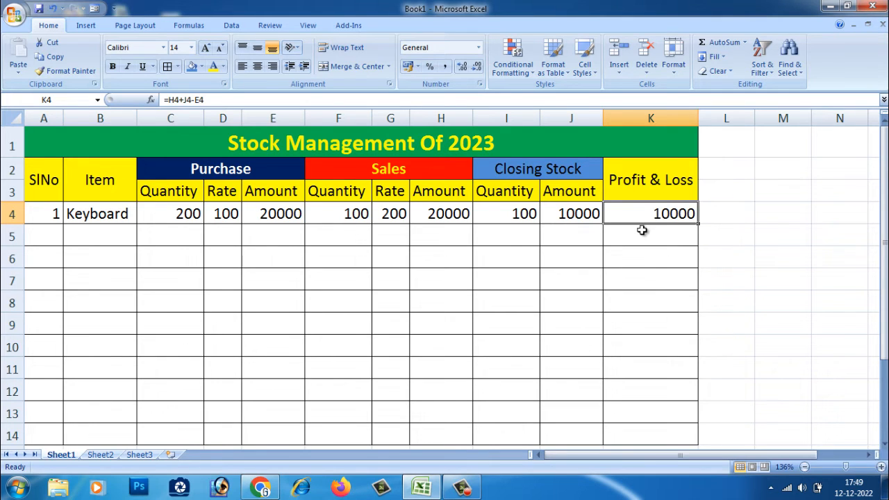
pyautogui.click(639, 231)
pyautogui.click(641, 216)
pyautogui.click(106, 234)
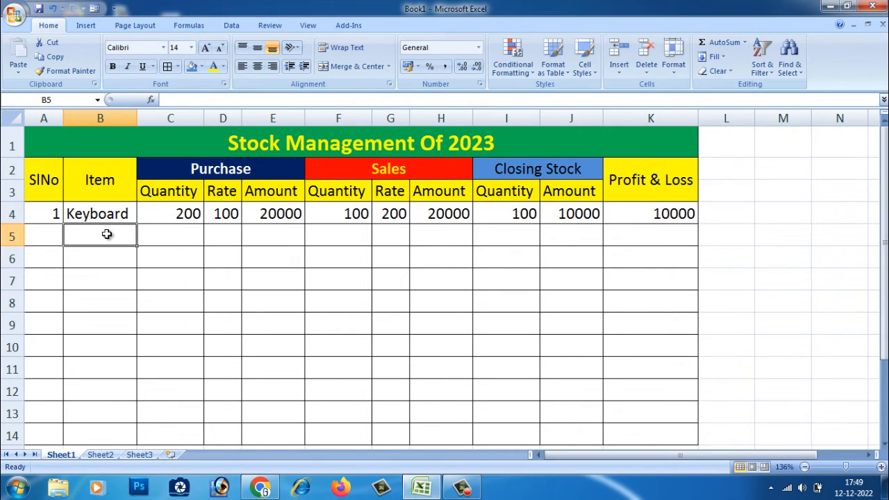
pyautogui.write('Mouse')
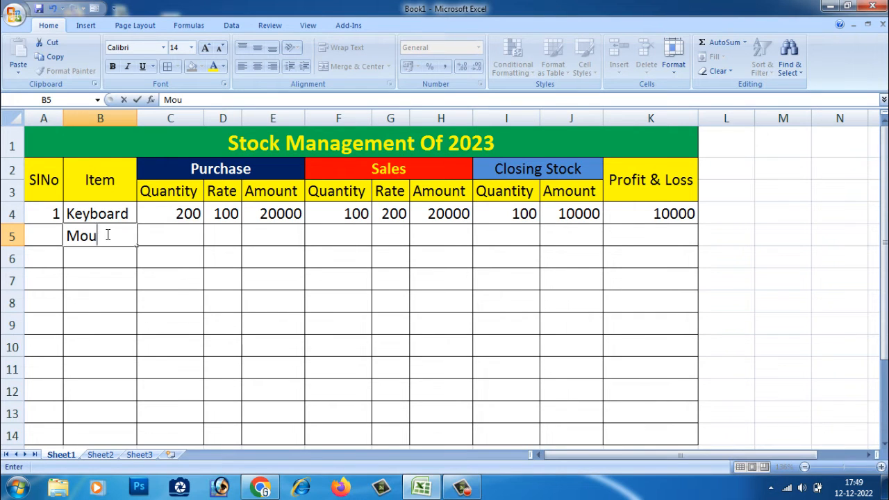
pyautogui.click(169, 239)
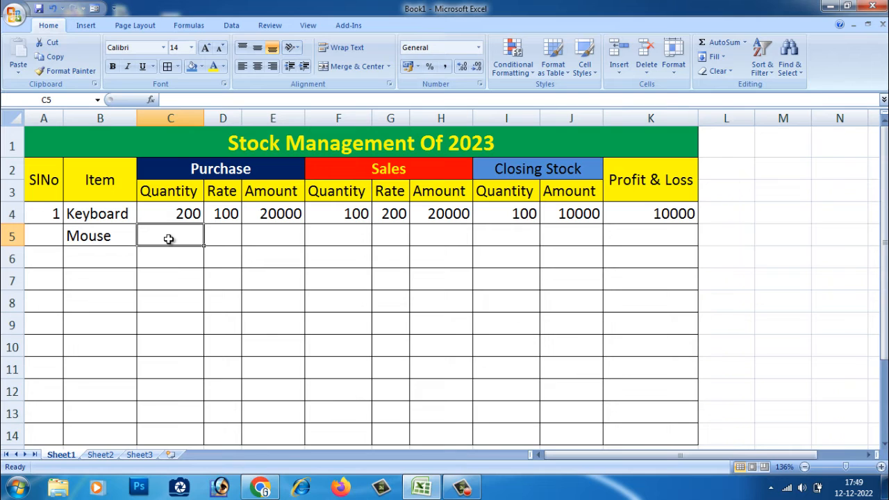
pyautogui.write('100')
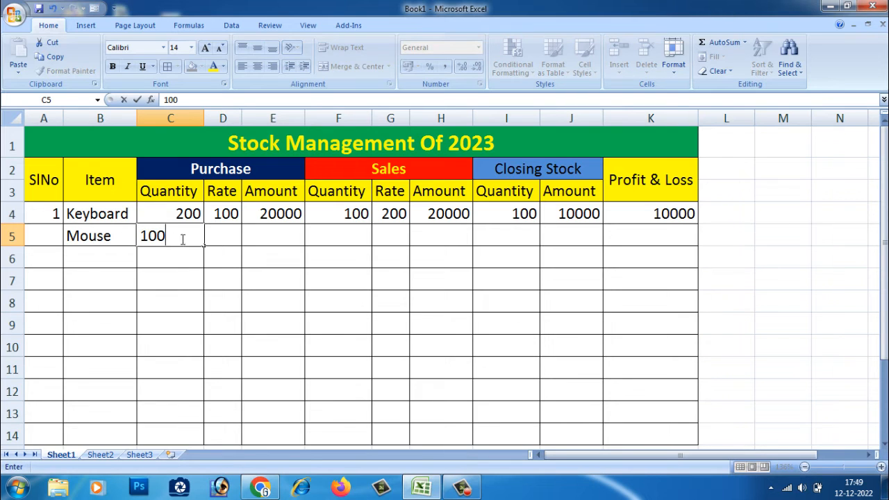
pyautogui.click(222, 238)
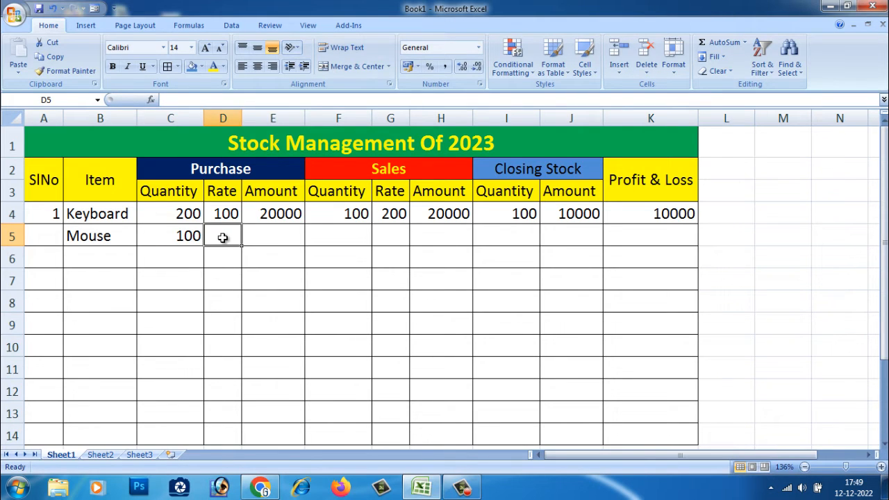
pyautogui.write('150')
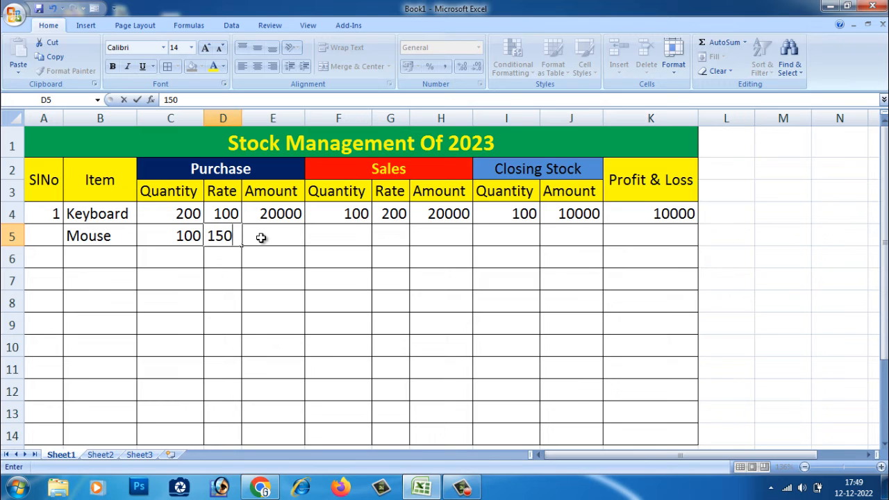
# Step: Enter the formula =C5*D5 in E5 to calculate the Mouse purchase amount
pyautogui.click(261, 237)
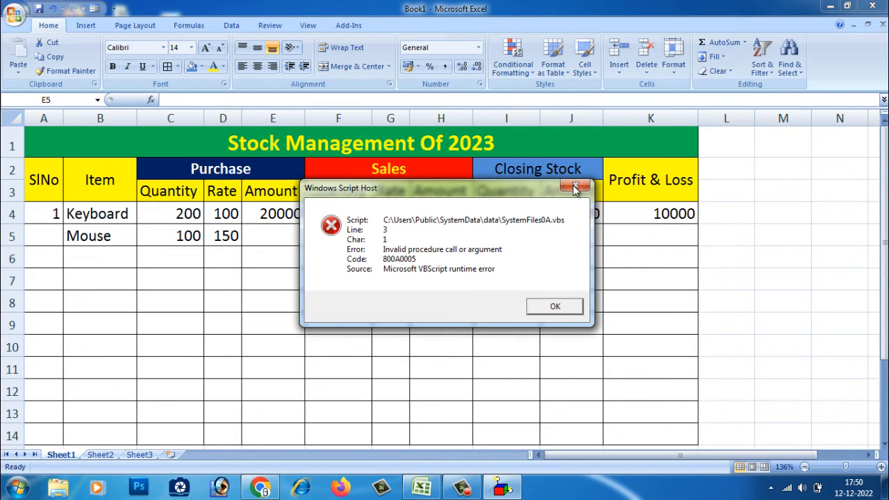
pyautogui.click(576, 187)
pyautogui.write('=')
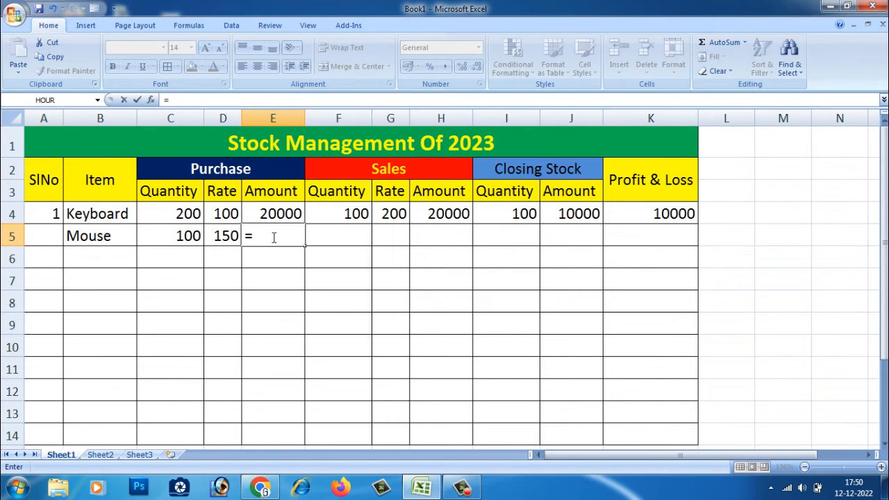
pyautogui.click(176, 239)
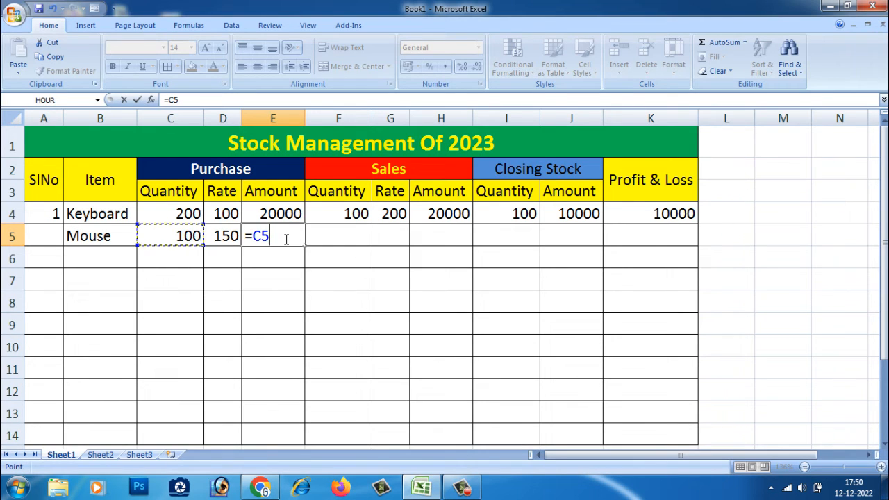
pyautogui.write('*')
pyautogui.click(226, 237)
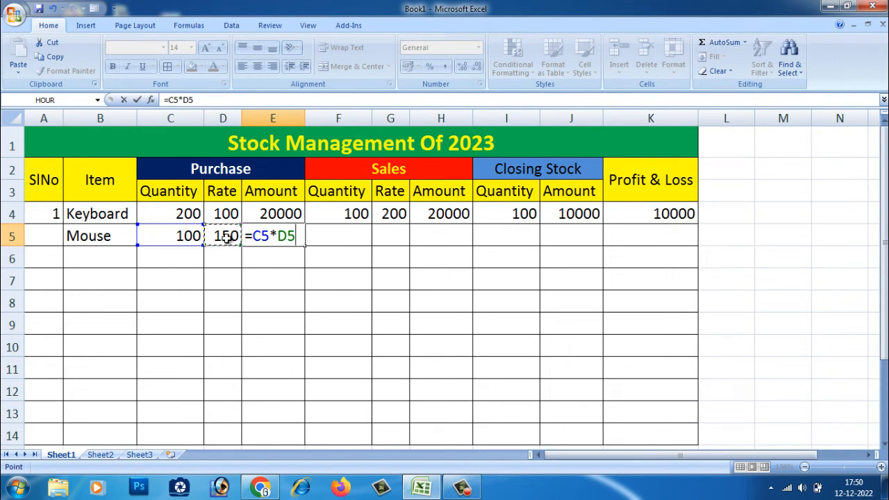
pyautogui.press('Return')
# Step: Enter the Mouse sales quantity 50 in F5 and sales rate 210 in G5
pyautogui.click(292, 236)
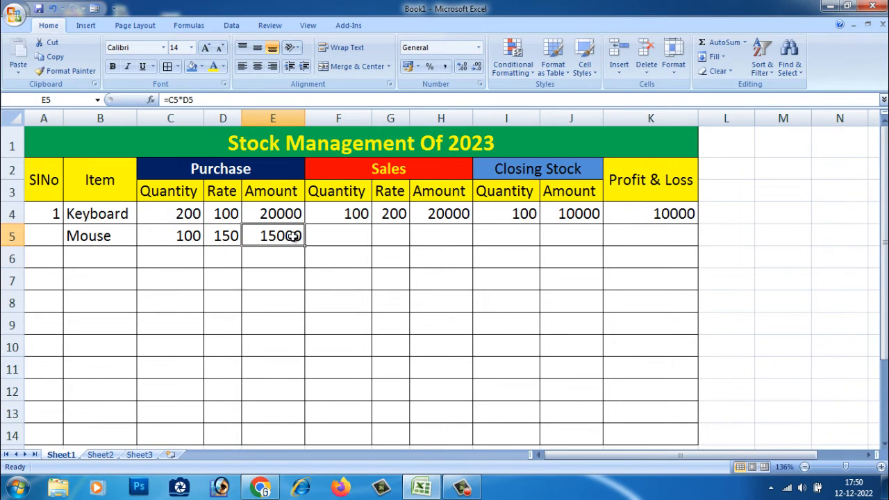
pyautogui.click(180, 240)
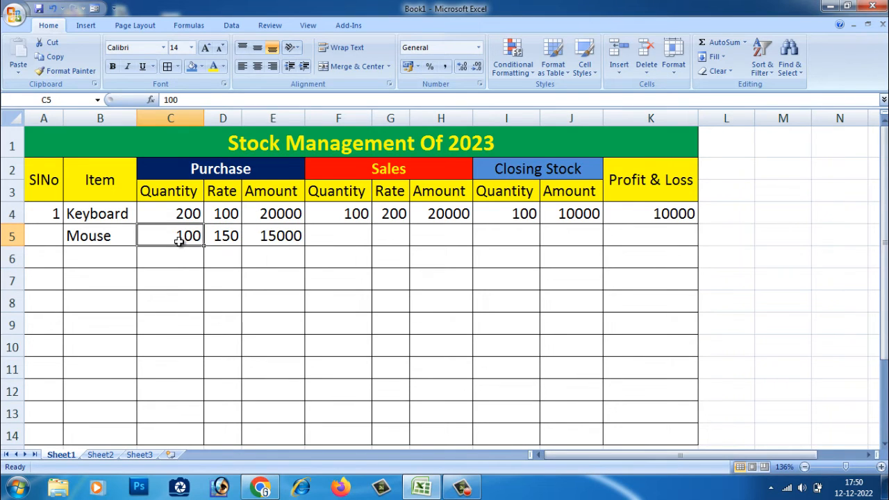
pyautogui.click(338, 234)
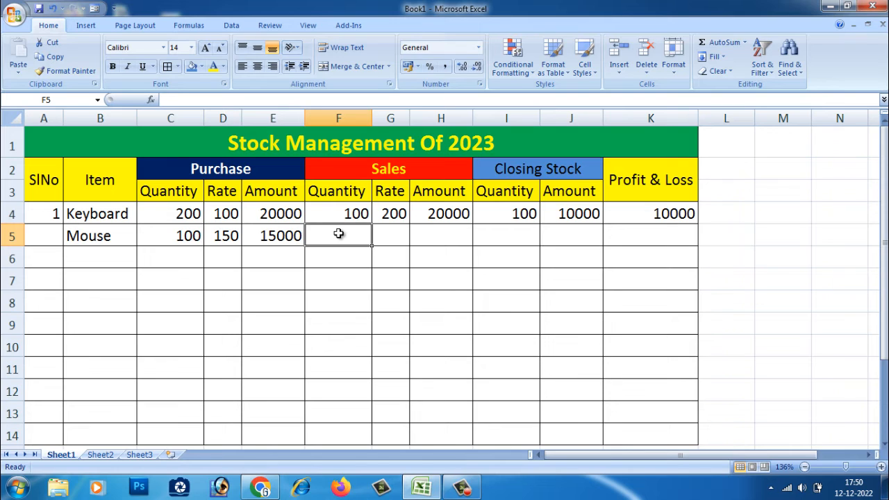
pyautogui.write('50')
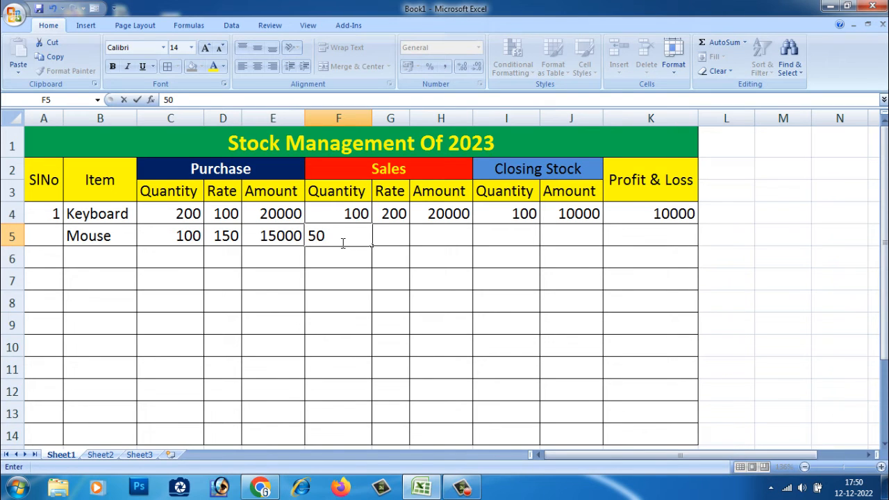
pyautogui.click(391, 232)
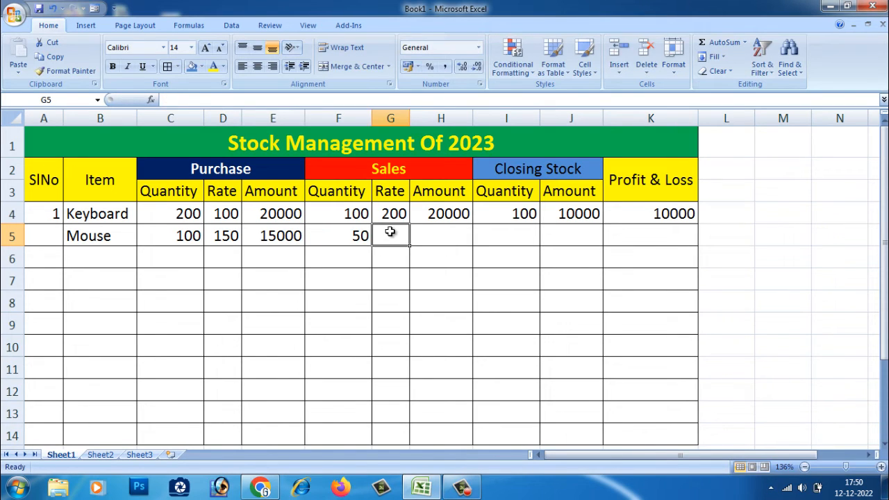
pyautogui.write('210')
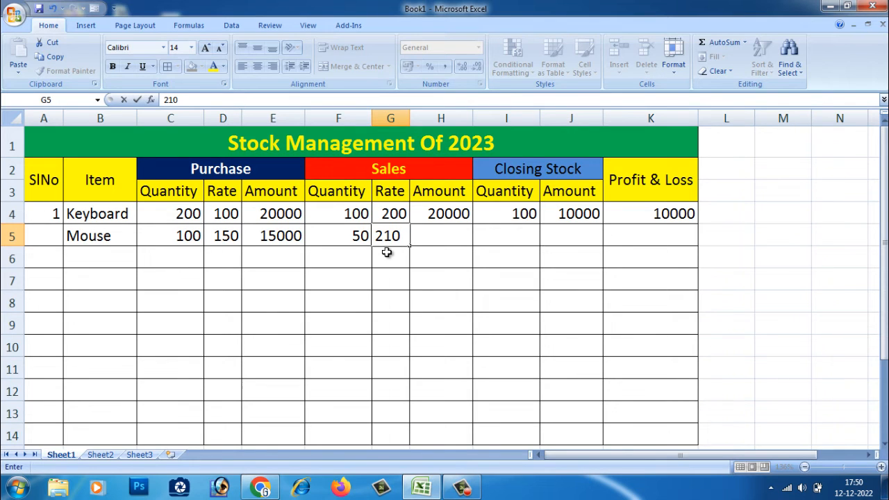
# Step: Enter the formula =F5*G5 in H5 to calculate the Mouse sales amount
pyautogui.click(433, 238)
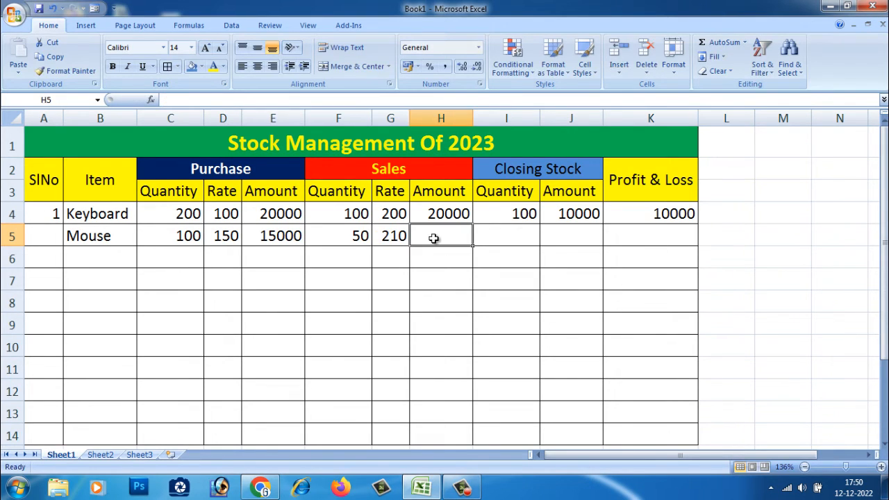
pyautogui.write('=')
pyautogui.click(355, 236)
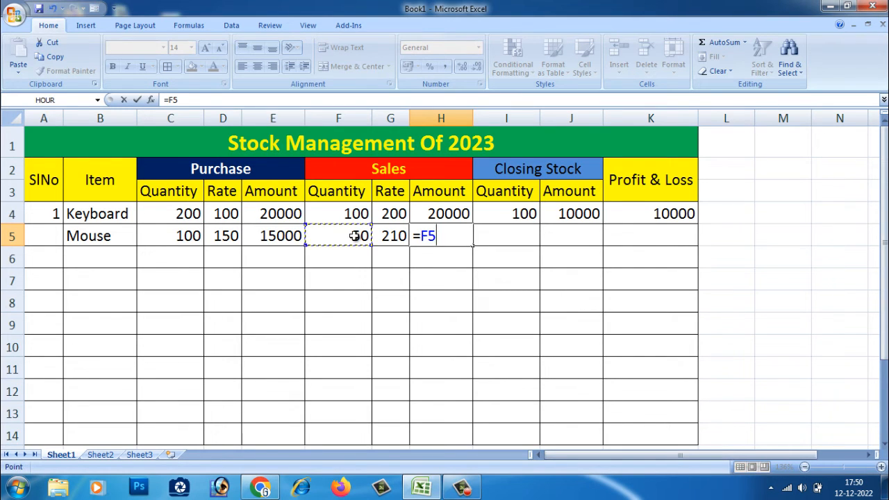
pyautogui.write('*')
pyautogui.click(386, 236)
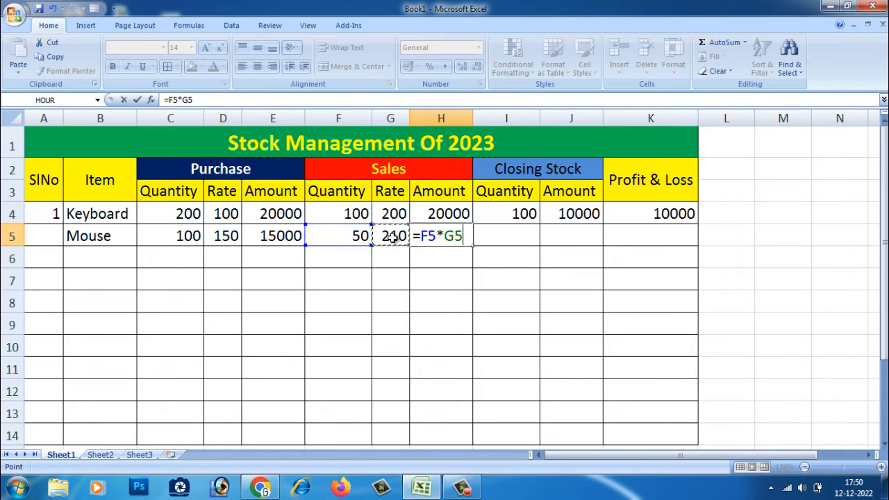
pyautogui.press('Return')
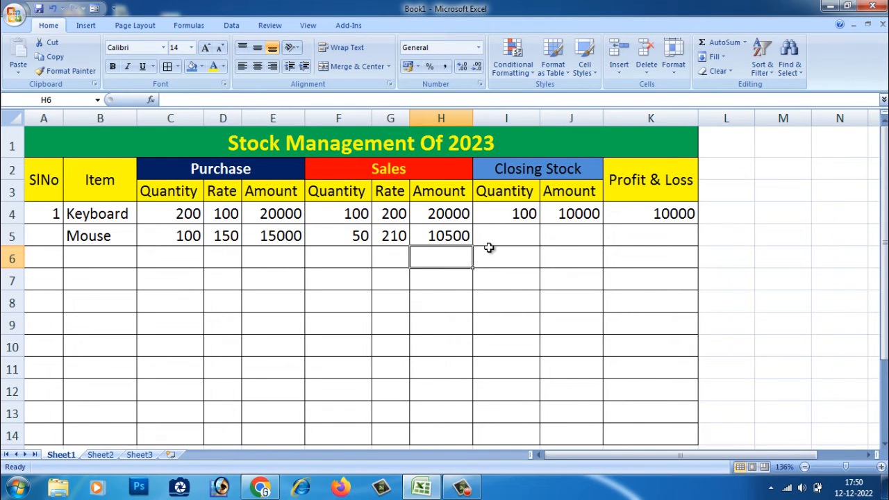
# Step: Enter the formula =C5-F5 in I5 to calculate the Mouse closing stock quantity
pyautogui.click(455, 237)
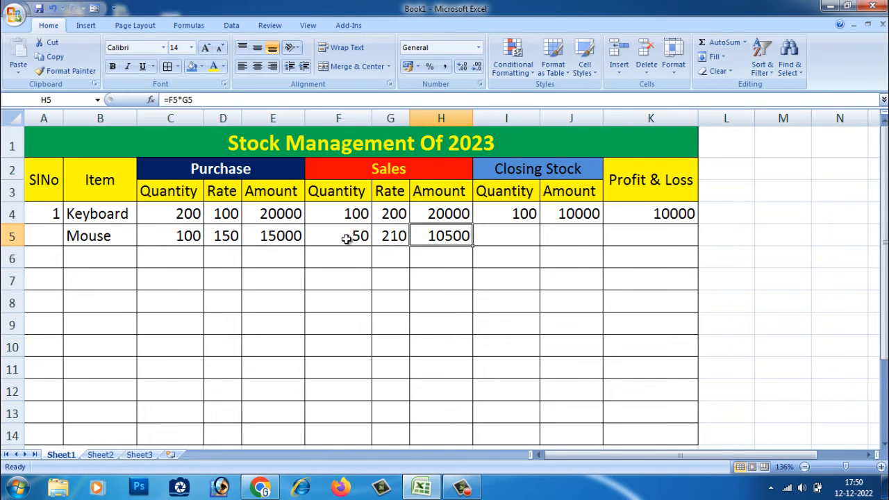
pyautogui.click(522, 236)
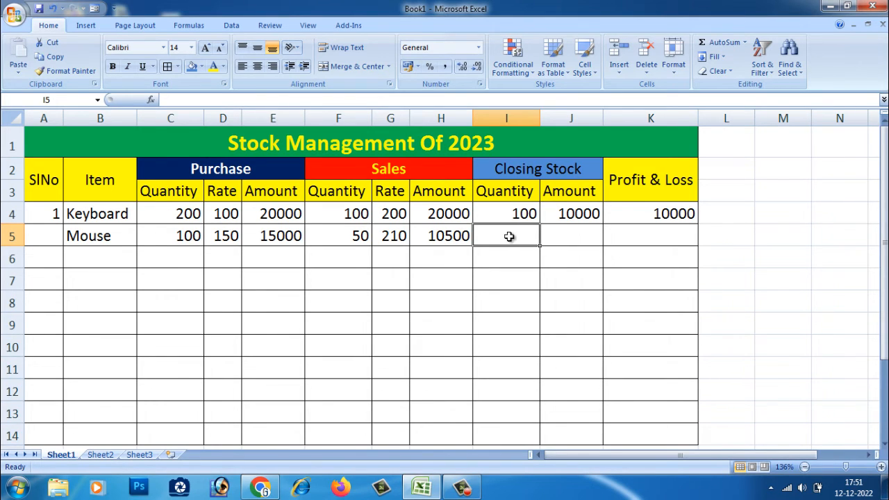
pyautogui.write('=')
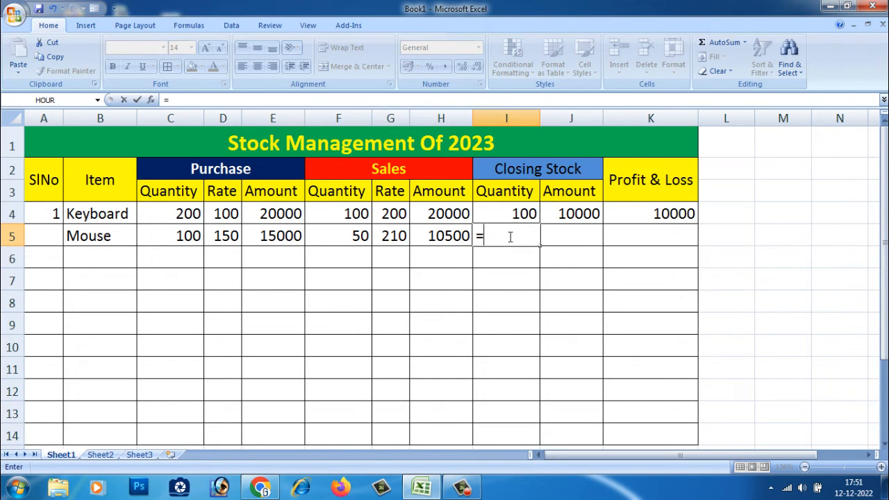
pyautogui.click(179, 237)
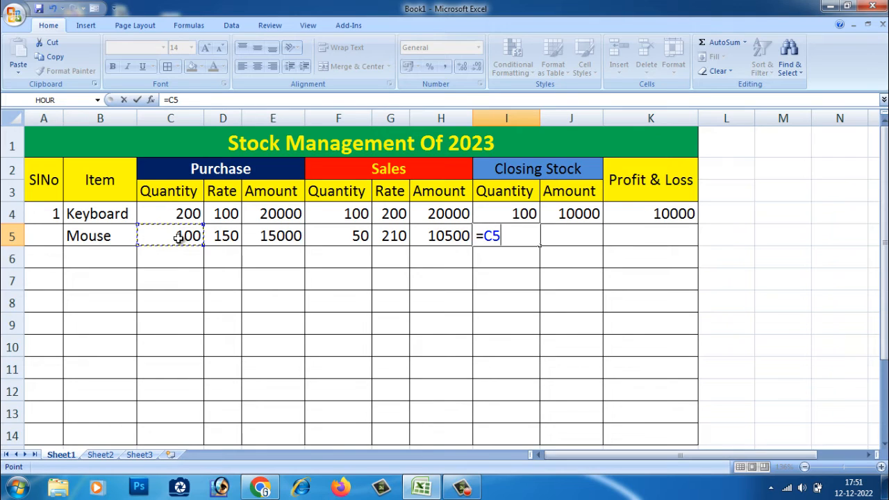
pyautogui.write('-')
pyautogui.click(353, 237)
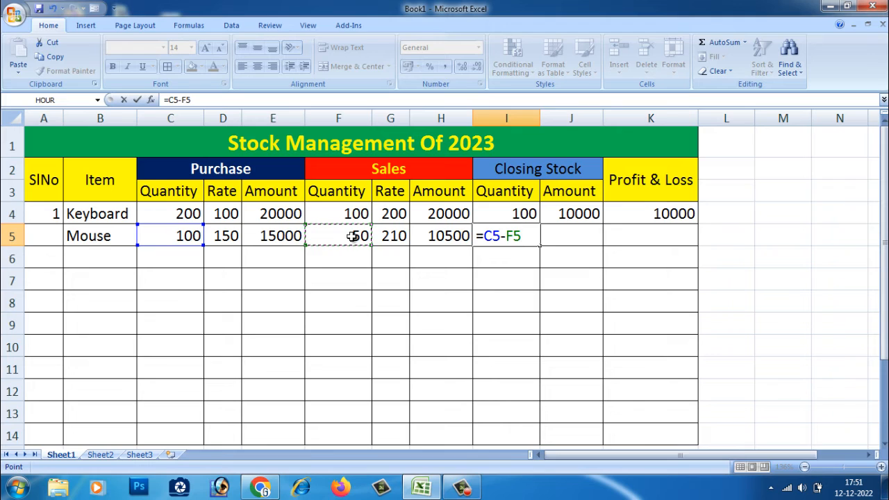
pyautogui.press('Return')
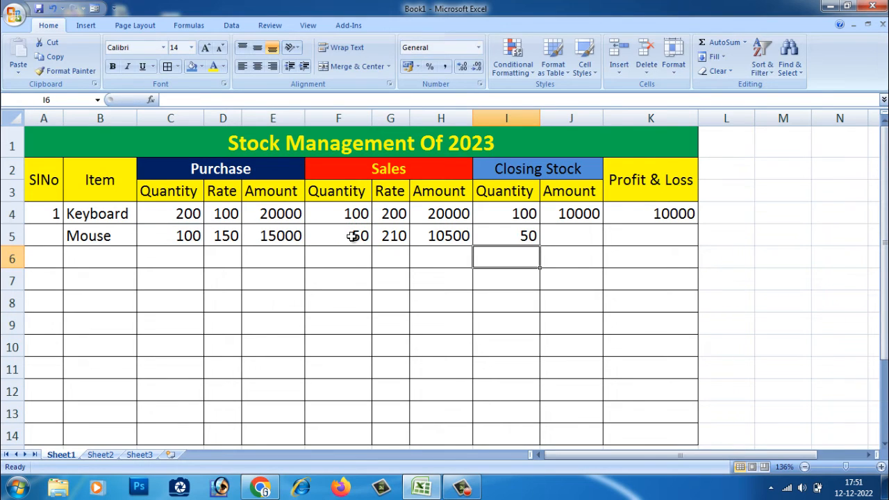
# Step: Enter the formula =D5*I5 in J5 to calculate the Mouse closing stock amount
pyautogui.click(526, 238)
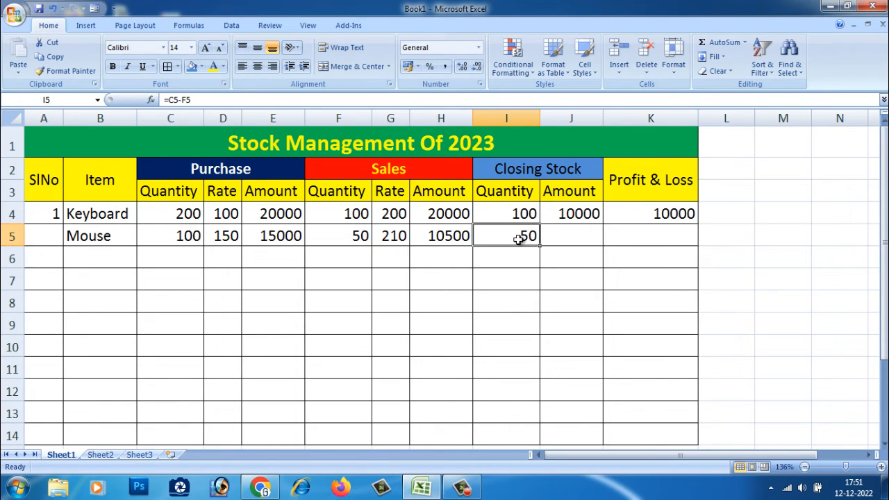
pyautogui.click(562, 236)
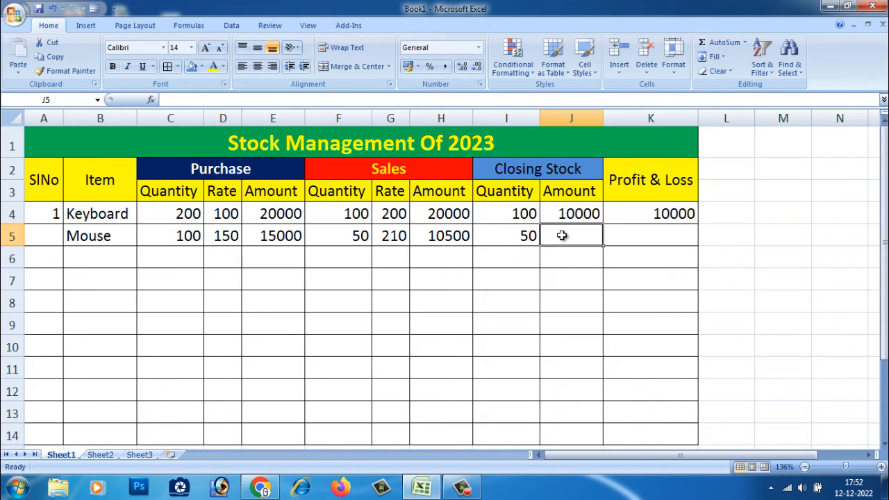
pyautogui.write('=')
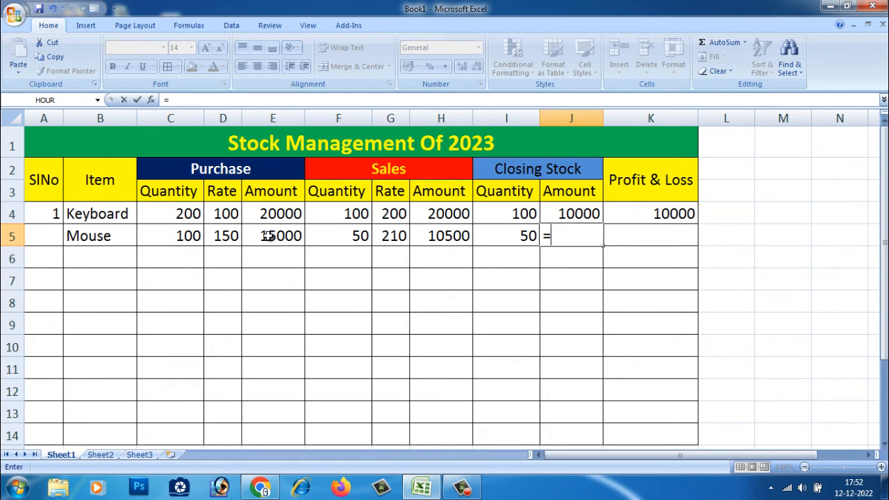
pyautogui.click(224, 237)
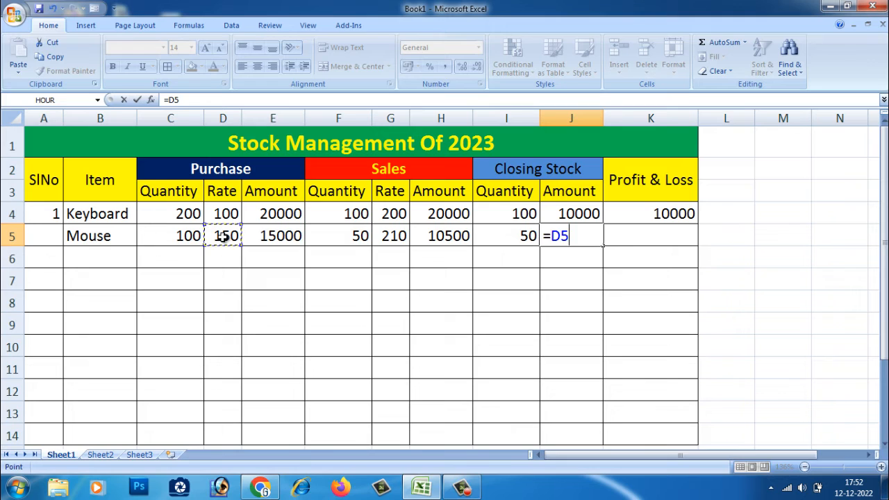
pyautogui.write('*')
pyautogui.click(517, 238)
pyautogui.press('Return')
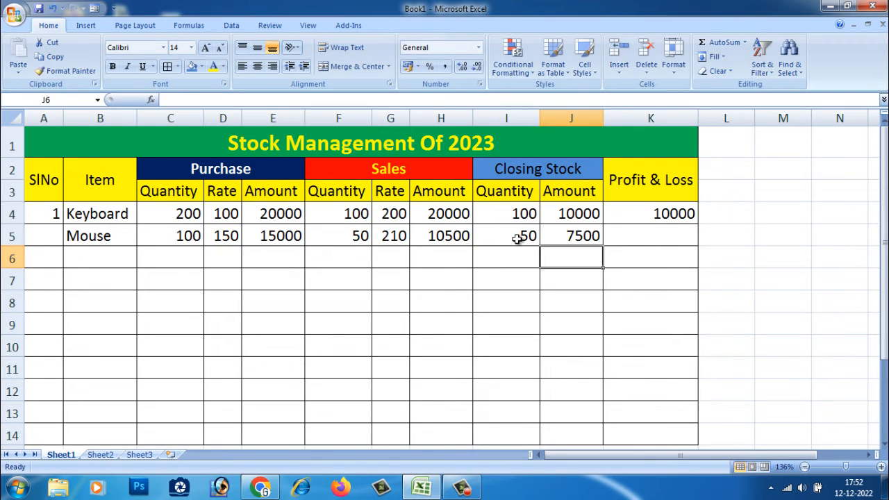
# Step: Enter the formula =H5+J5-E5 in K5 to calculate the Mouse profit and loss
pyautogui.click(552, 236)
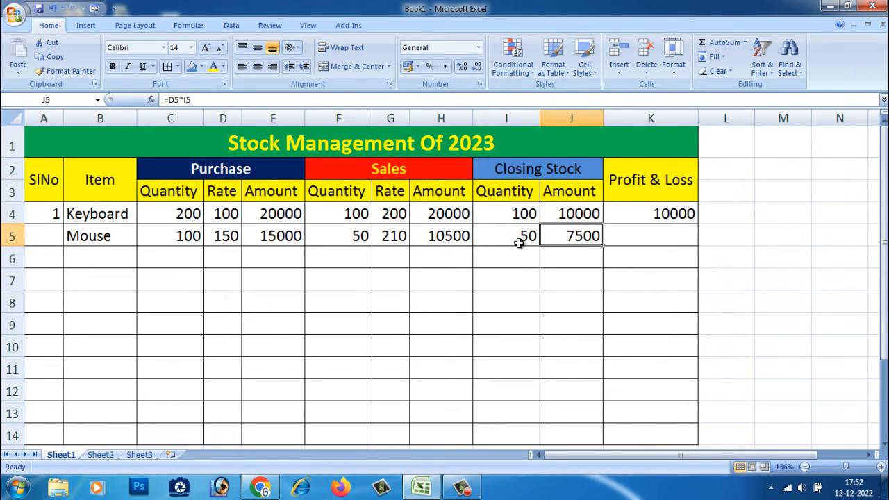
pyautogui.click(660, 237)
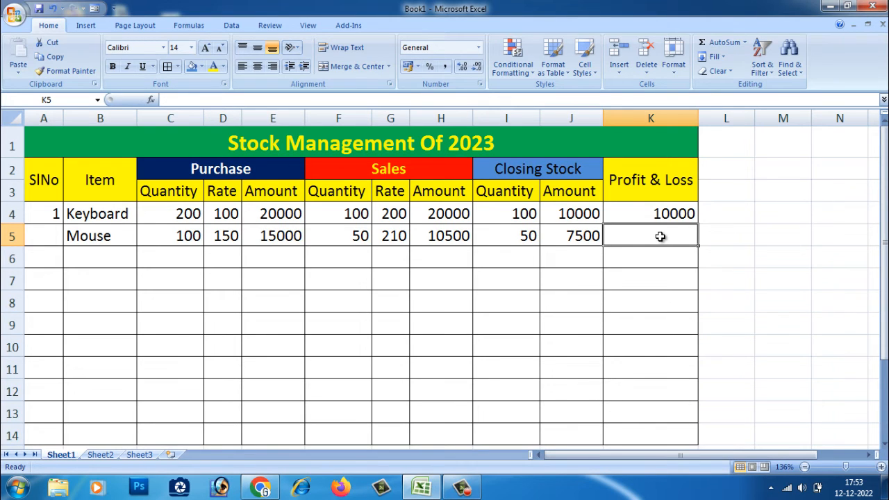
pyautogui.write('=')
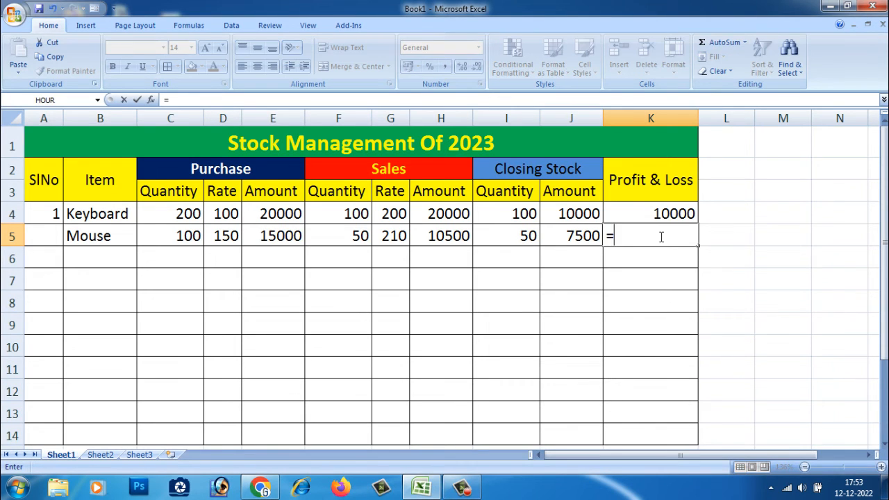
pyautogui.click(448, 237)
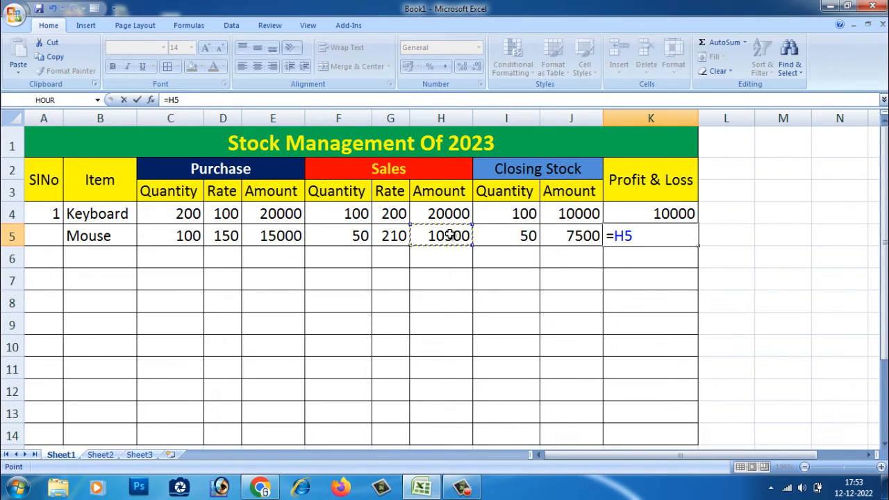
pyautogui.write('+')
pyautogui.click(567, 237)
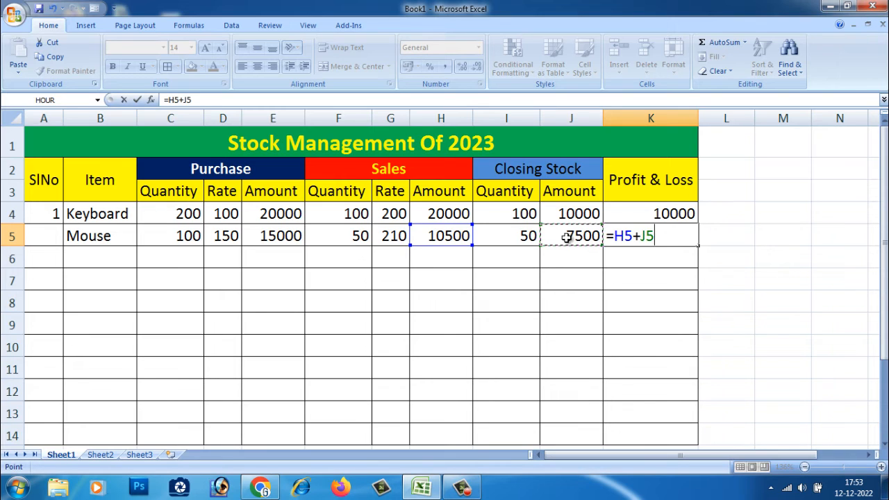
pyautogui.write('-')
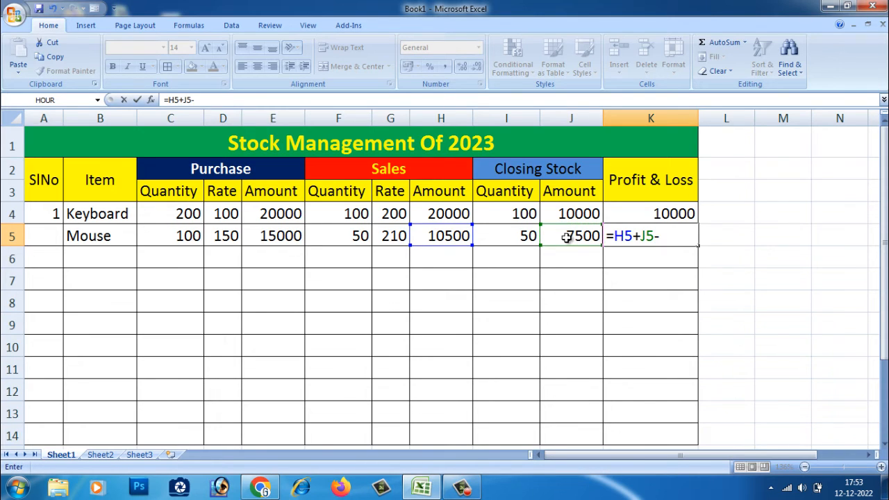
pyautogui.click(274, 238)
pyautogui.press('Return')
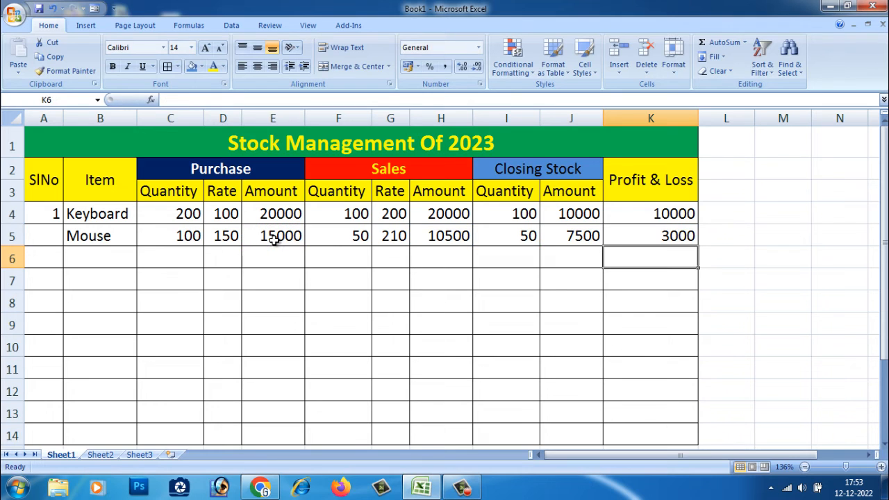
# Step: Enter the serial number 2 for the Mouse row in A5
pyautogui.click(681, 236)
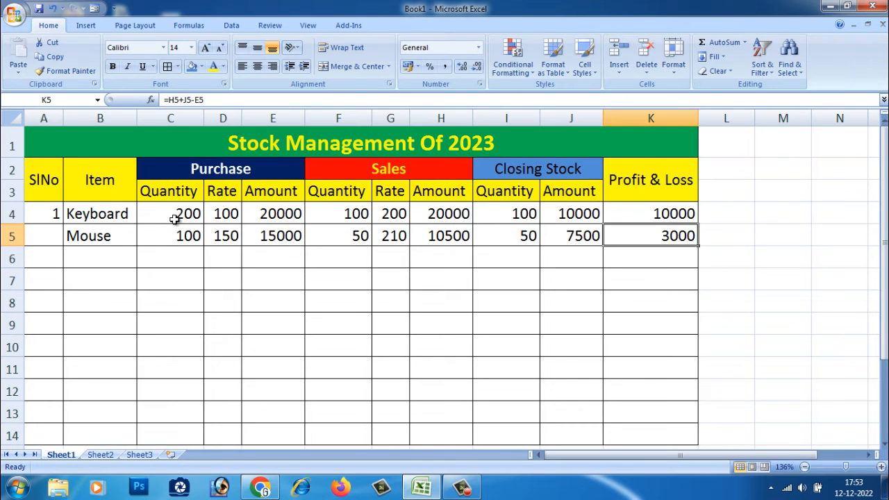
pyautogui.click(665, 262)
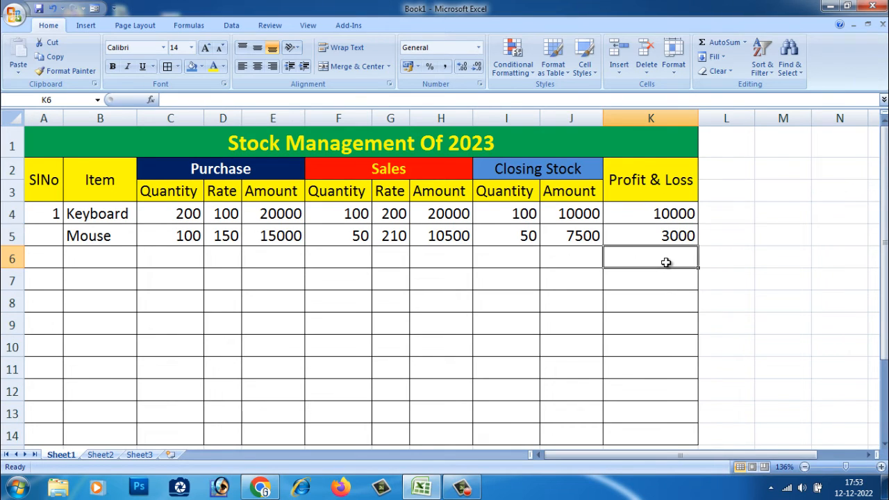
pyautogui.click(196, 221)
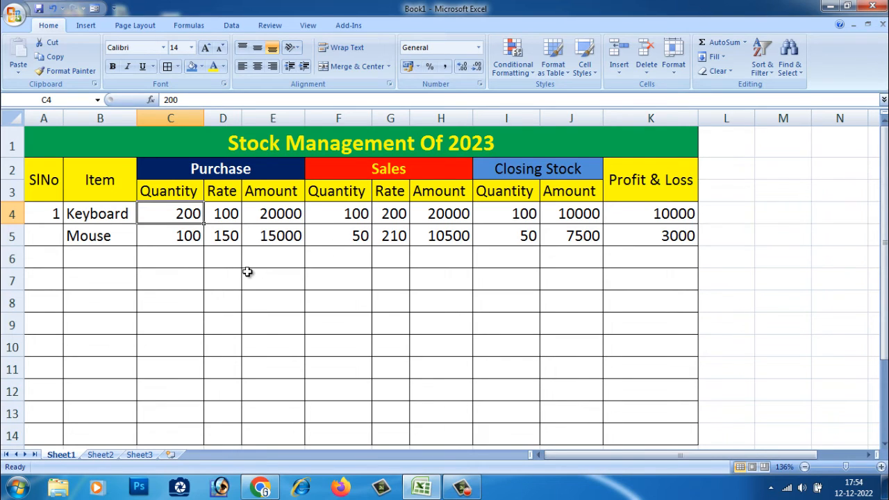
pyautogui.click(249, 274)
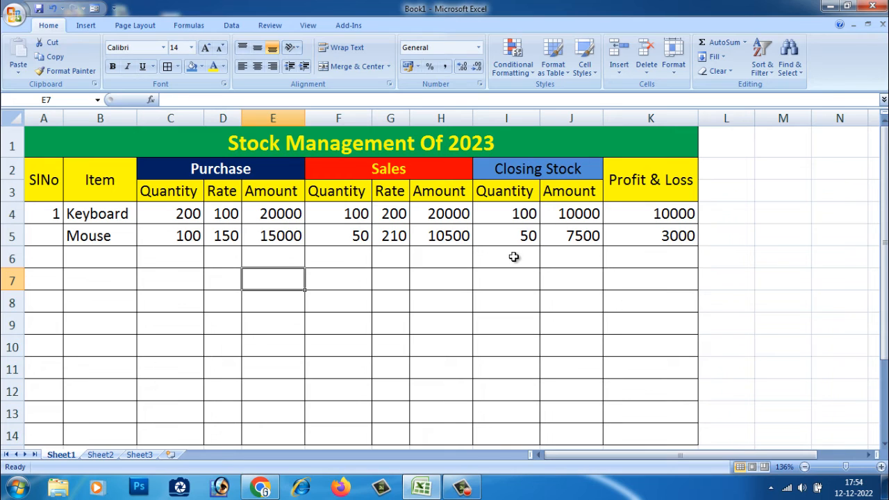
pyautogui.click(47, 239)
pyautogui.write('2')
pyautogui.click(115, 253)
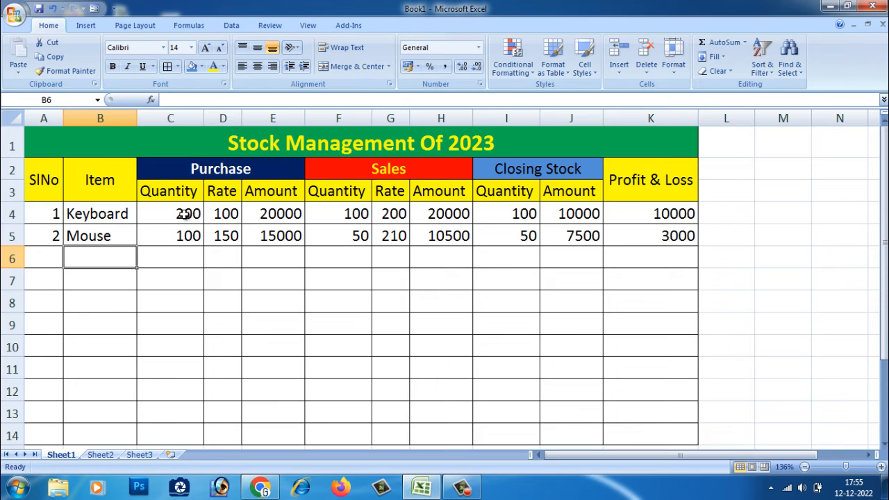
# Step: Apply the custom number format #"Pcs" to the Keyboard purchase quantity in C4
pyautogui.click(184, 215)
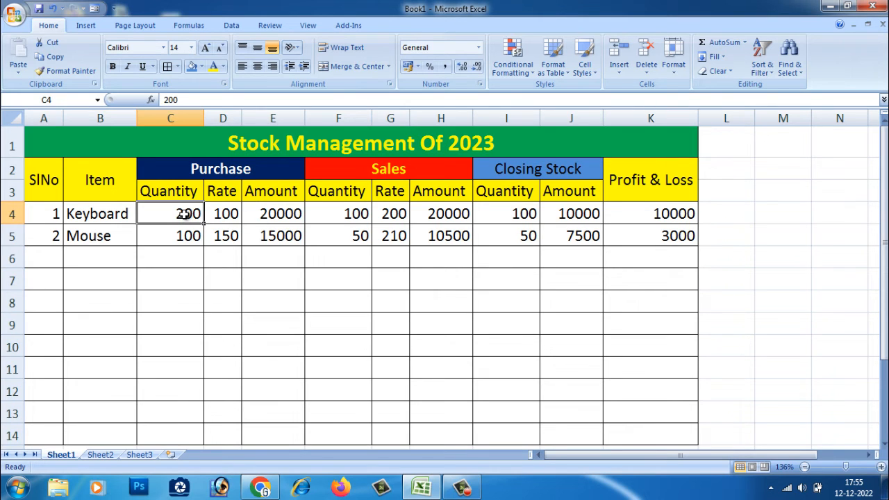
pyautogui.click(480, 84)
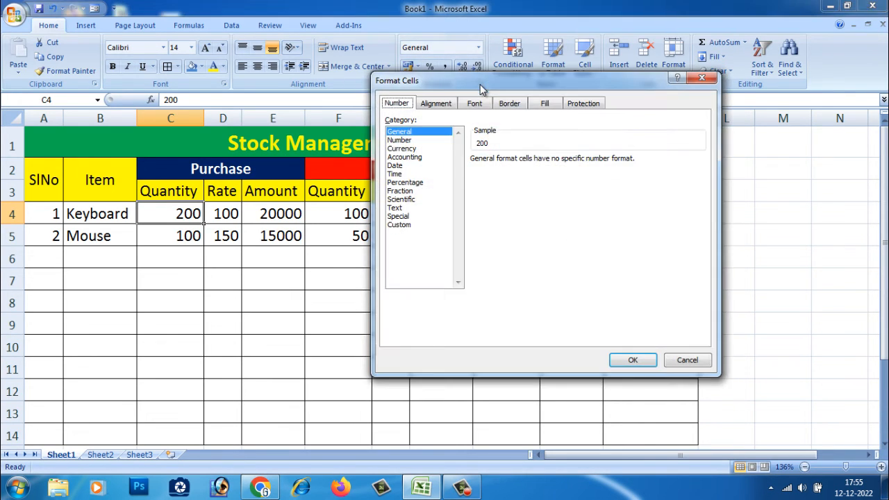
pyautogui.moveTo(479, 82); pyautogui.dragTo(465, 108)
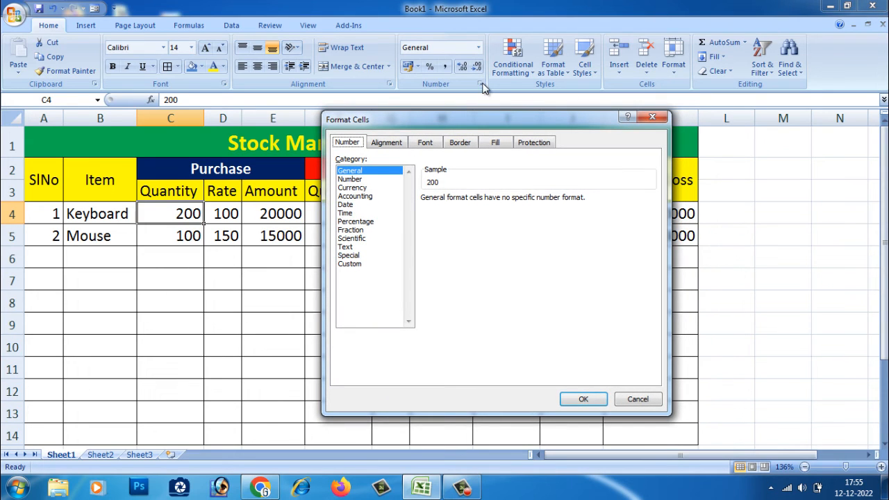
pyautogui.click(356, 268)
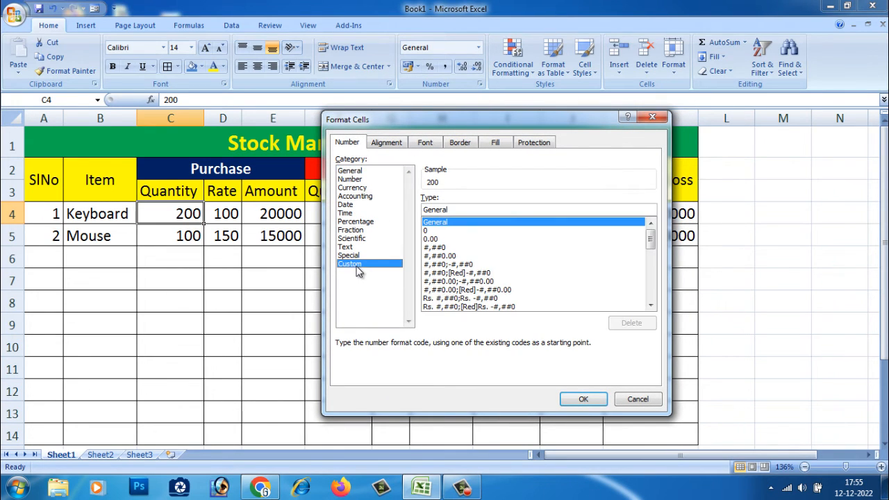
pyautogui.doubleClick(453, 209)
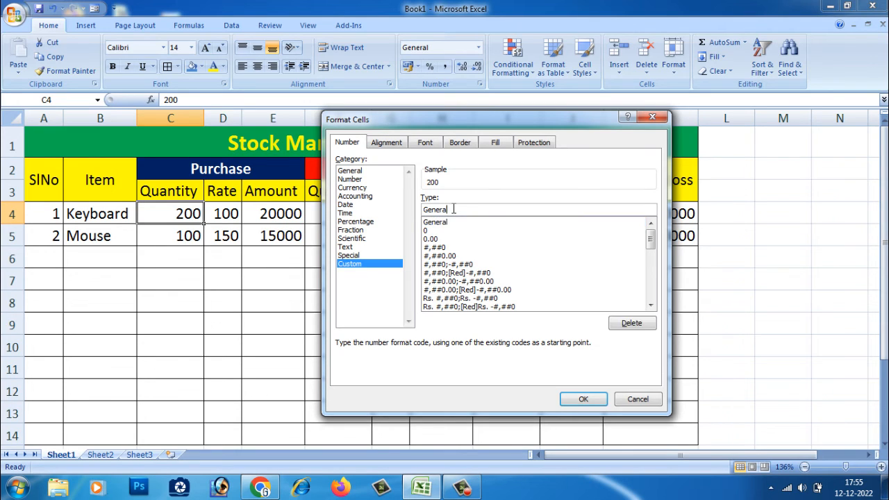
pyautogui.press('BackSpace')
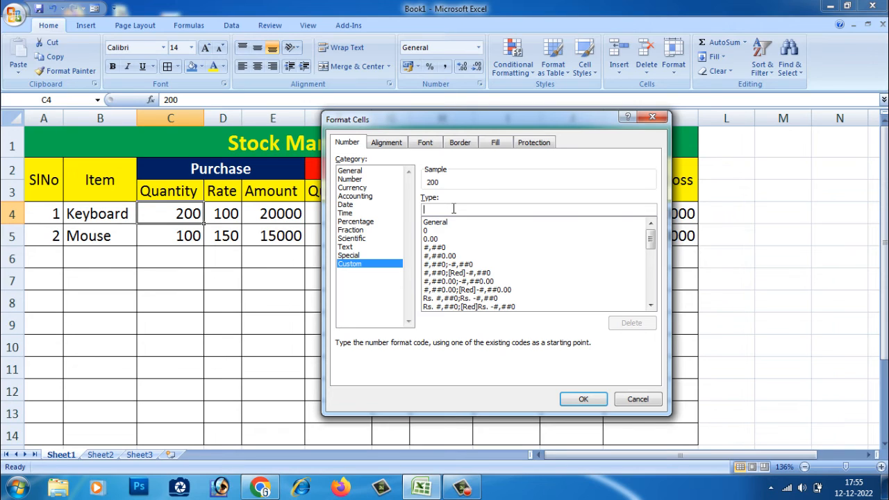
pyautogui.write('3')
pyautogui.press('BackSpace')
pyautogui.write('##')
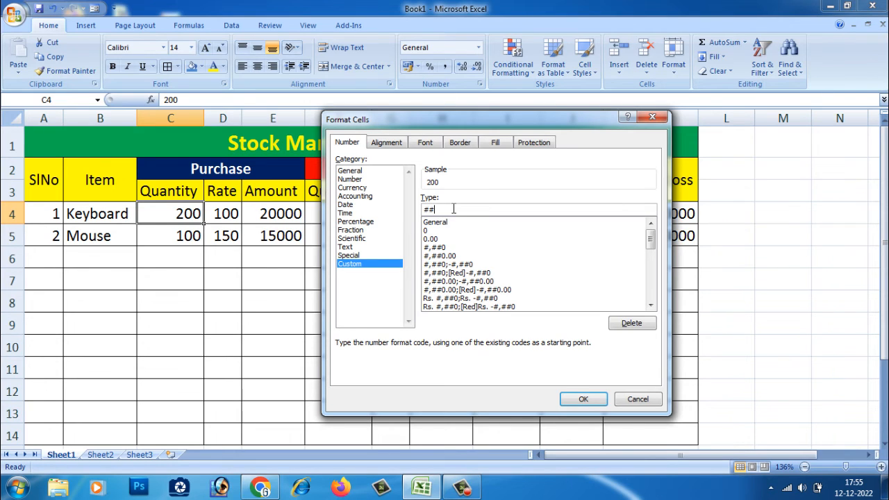
pyautogui.press('BackSpace')
pyautogui.press('BackSpace')
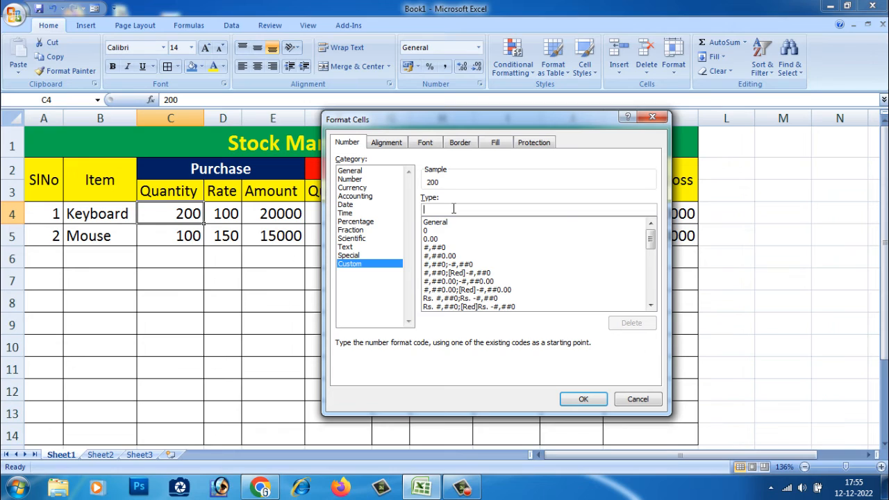
pyautogui.write('#"Pcs')
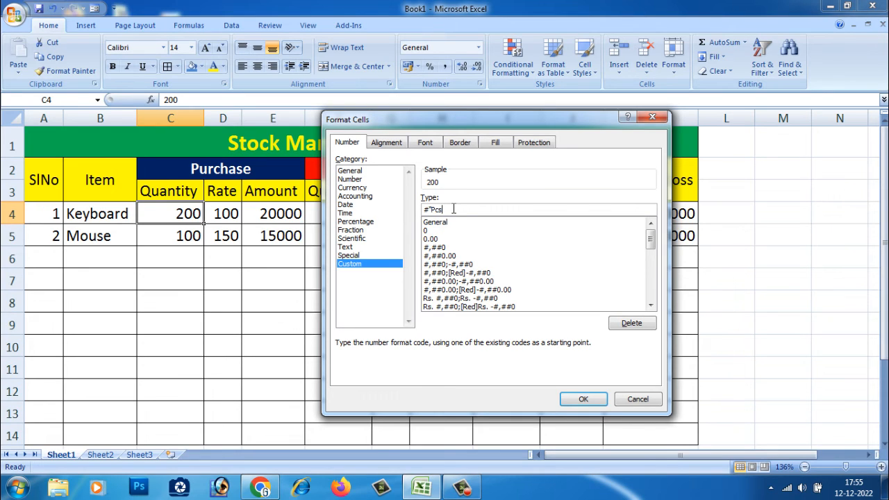
pyautogui.write('"')
pyautogui.click(582, 403)
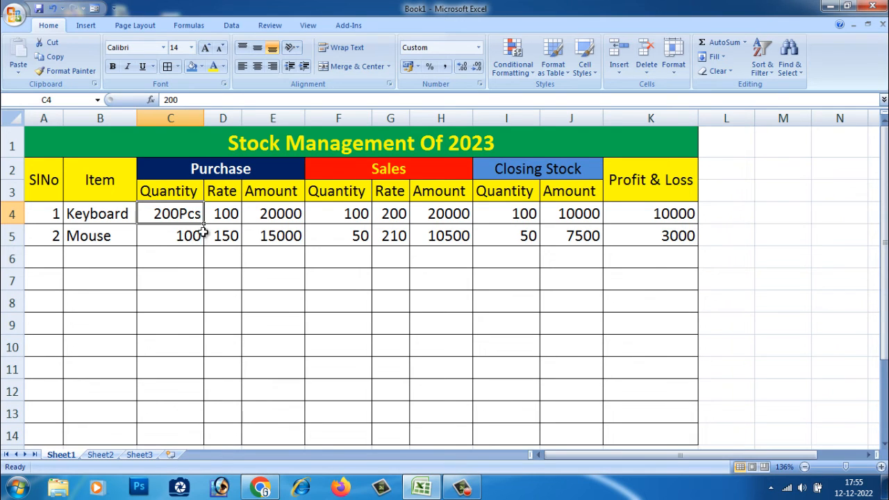
# Step: Fill C4 down the Quantity column through C13, then clear the filled cells C6 to C13
pyautogui.moveTo(203, 225); pyautogui.dragTo(192, 422)
pyautogui.click(255, 378)
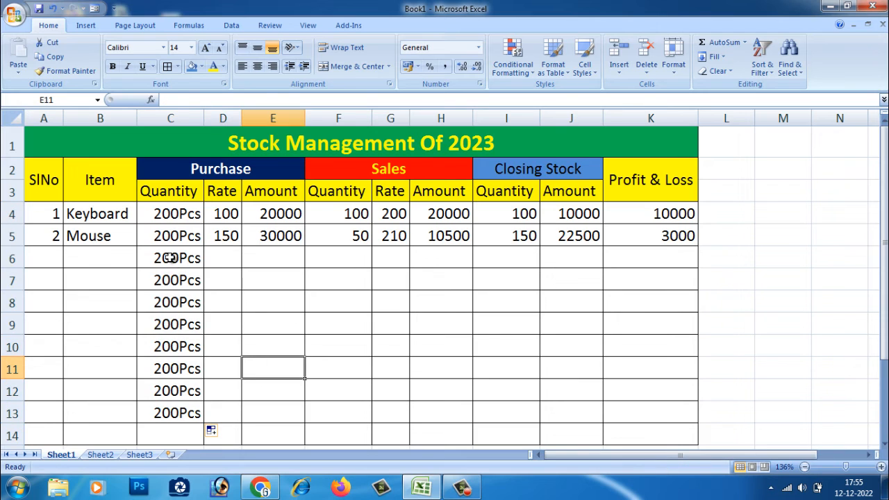
pyautogui.moveTo(169, 258); pyautogui.dragTo(164, 411)
pyautogui.press('Delete')
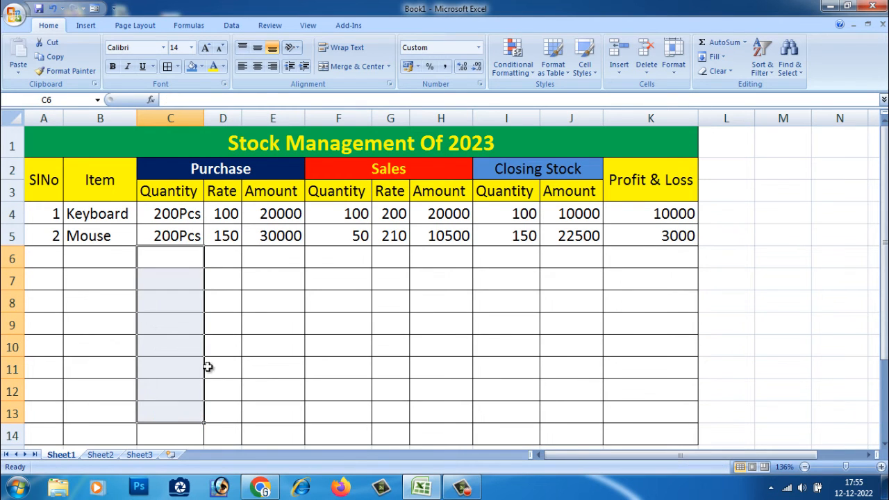
# Step: Set the Mouse purchase quantity in C5 to 150
pyautogui.click(226, 328)
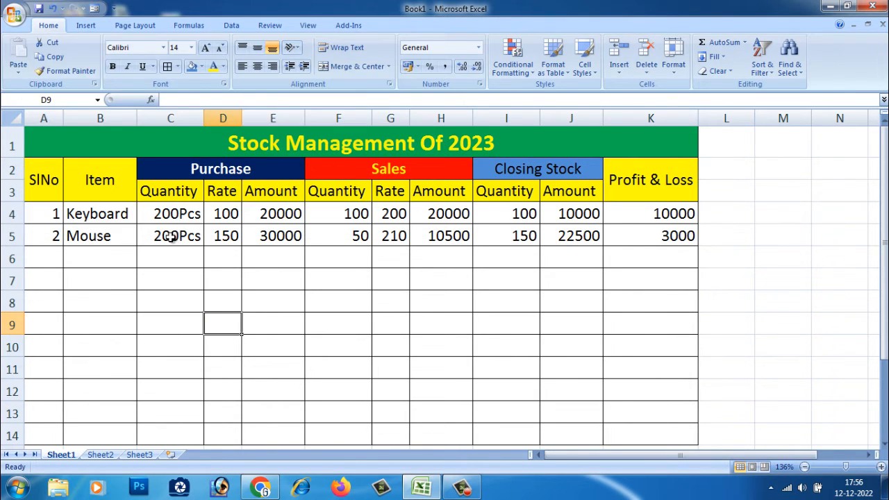
pyautogui.doubleClick(177, 238)
pyautogui.press('Delete')
pyautogui.press('Delete')
pyautogui.press('Delete')
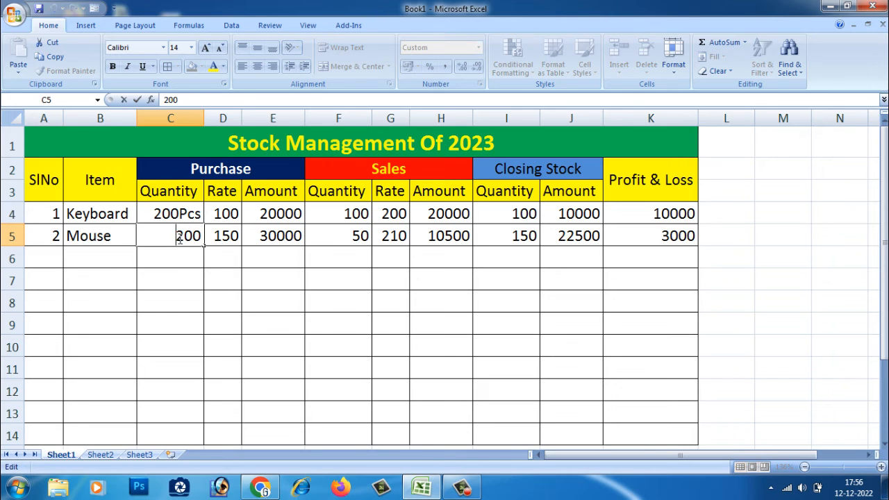
pyautogui.doubleClick(182, 238)
pyautogui.write('15')
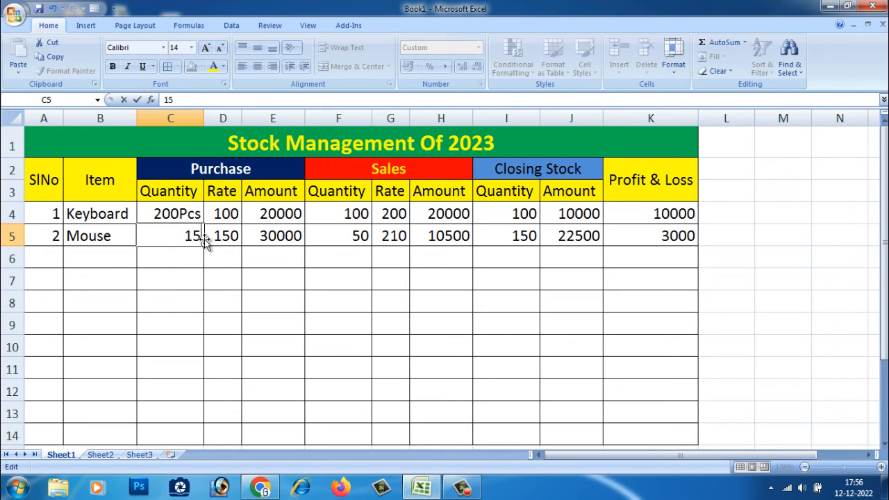
pyautogui.write('0Pcs')
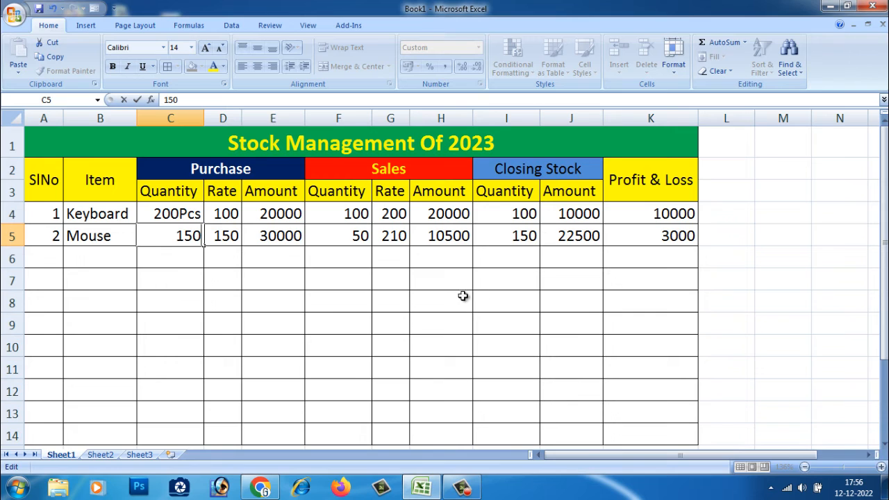
pyautogui.click(450, 303)
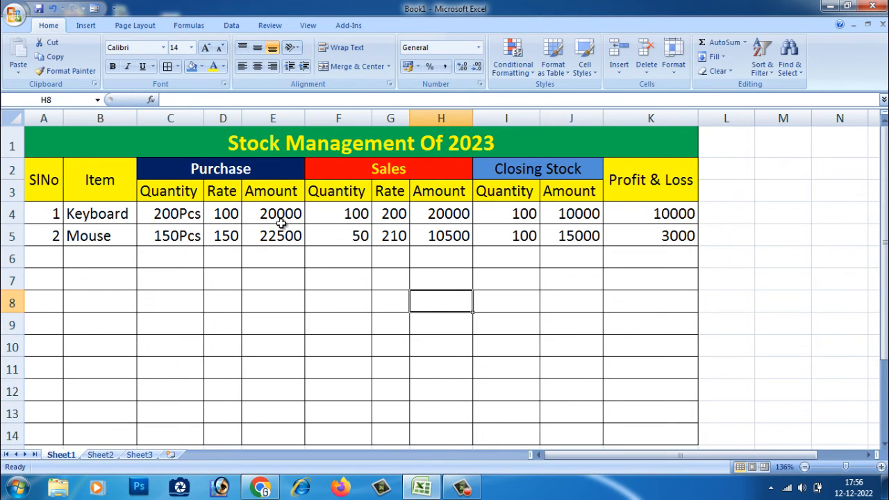
pyautogui.click(174, 232)
pyautogui.click(169, 302)
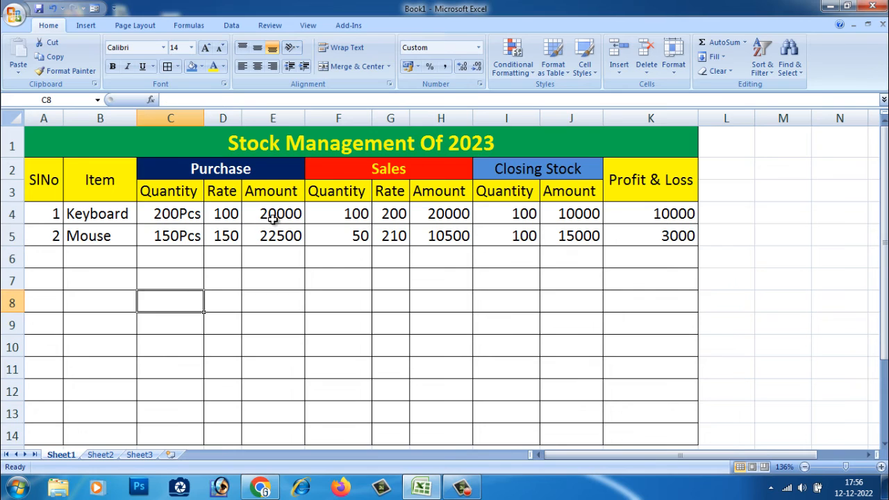
# Step: Fill the Purchase and Sales Amount formulas in E5 and H5 down through row 13
pyautogui.click(277, 201)
pyautogui.click(285, 241)
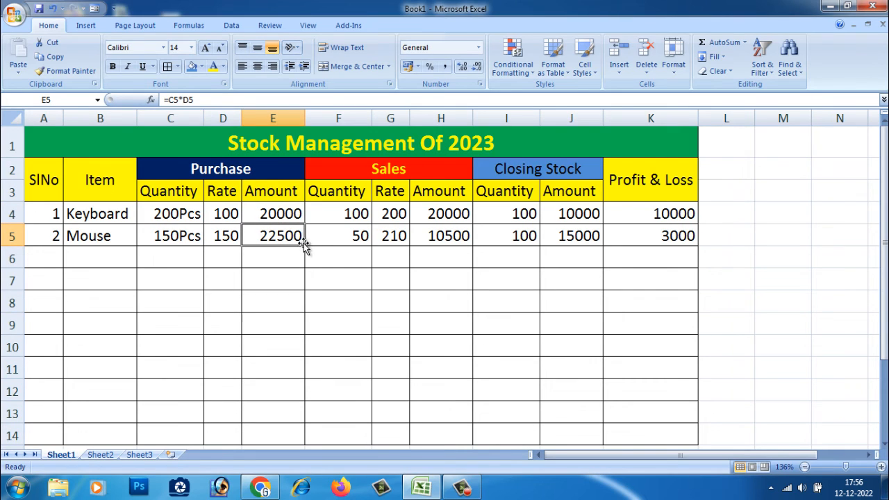
pyautogui.moveTo(306, 243); pyautogui.dragTo(296, 417)
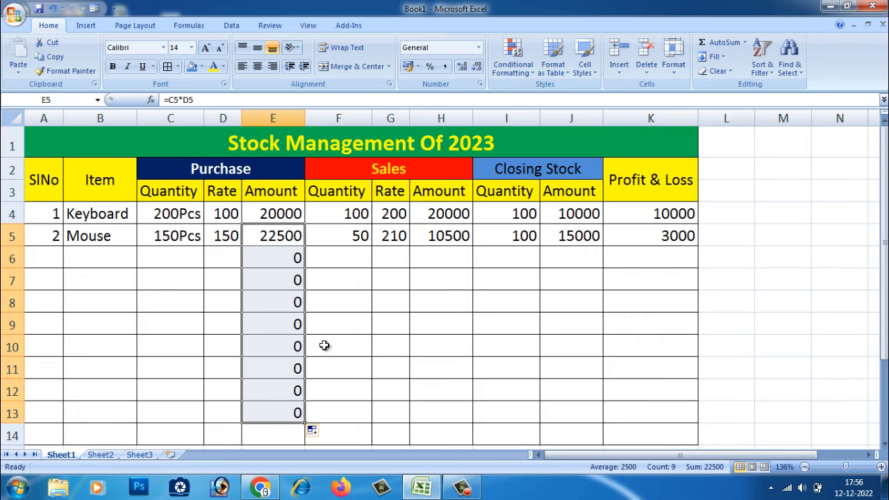
pyautogui.click(456, 235)
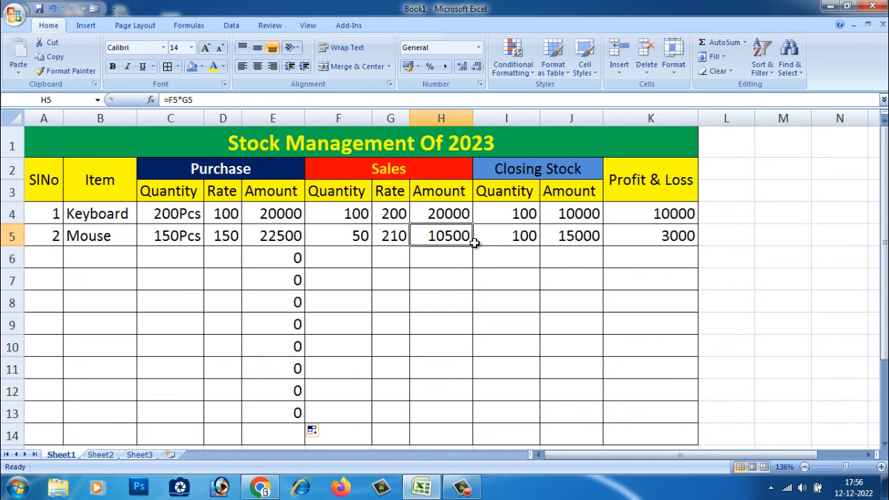
pyautogui.moveTo(471, 245); pyautogui.dragTo(482, 424)
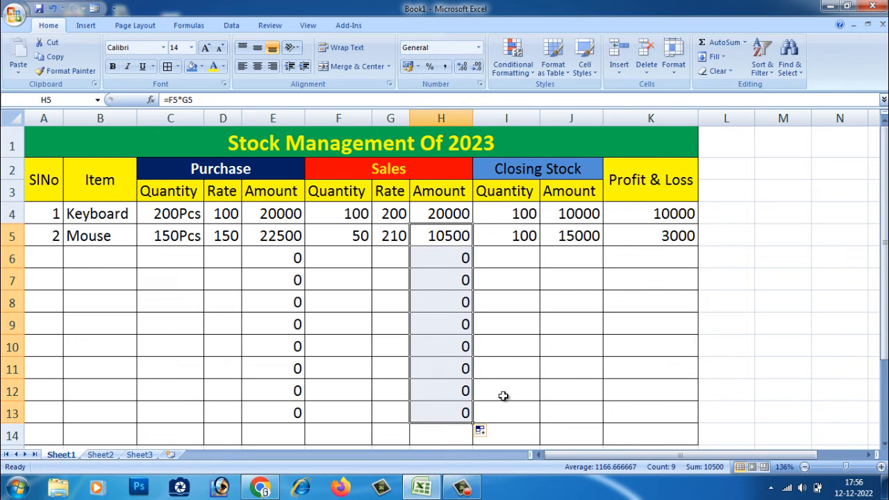
# Step: Fill the Closing Stock Amount and Profit & Loss formulas in J5 and K5 down through row 13
pyautogui.click(584, 234)
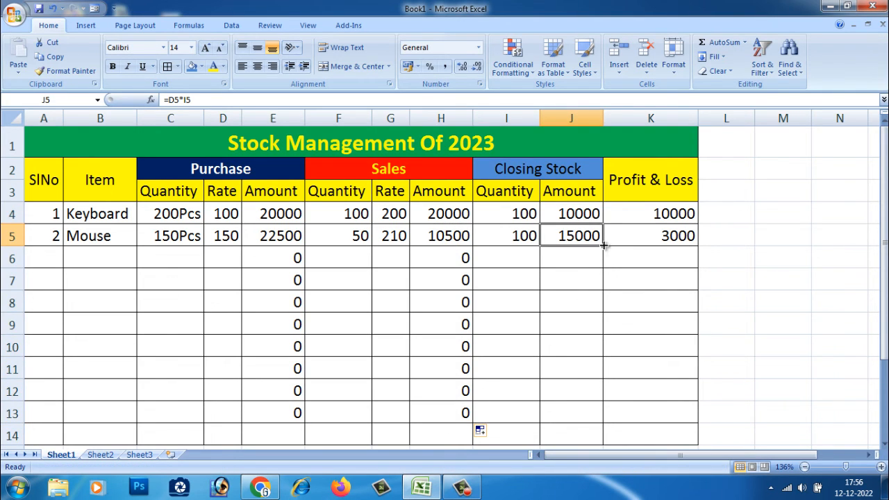
pyautogui.moveTo(603, 247); pyautogui.dragTo(598, 426)
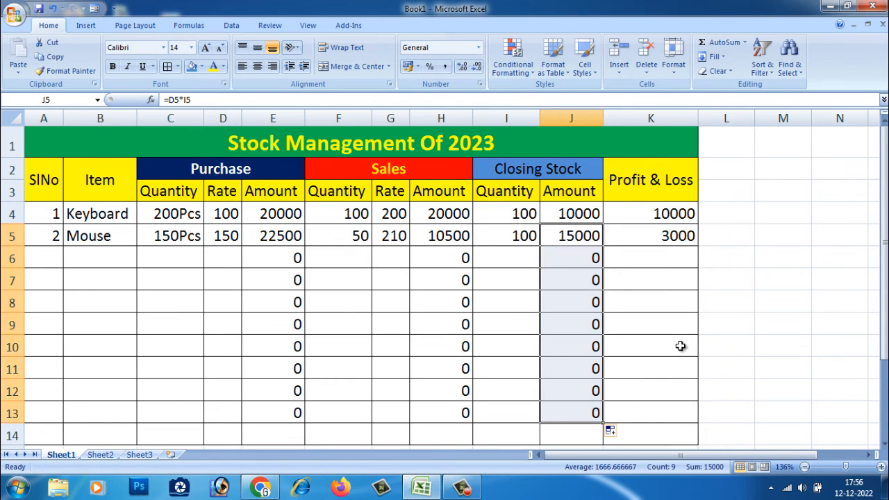
pyautogui.click(684, 237)
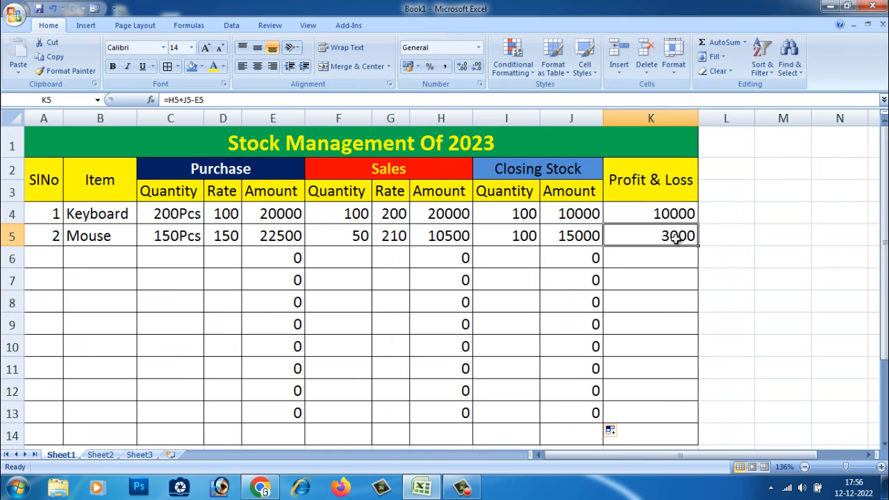
pyautogui.moveTo(697, 246); pyautogui.dragTo(685, 431)
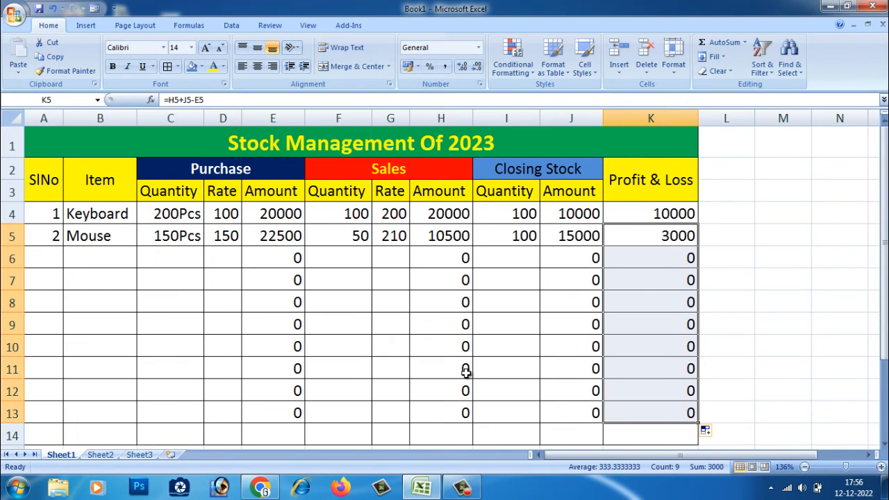
# Step: Enter the item Pc in B6 with a purchase quantity of 50 in C6
pyautogui.click(101, 261)
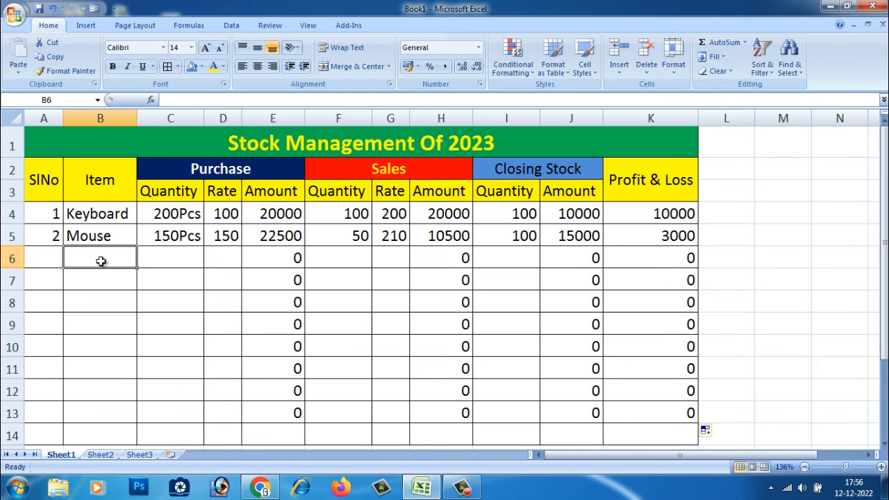
pyautogui.write('Pc')
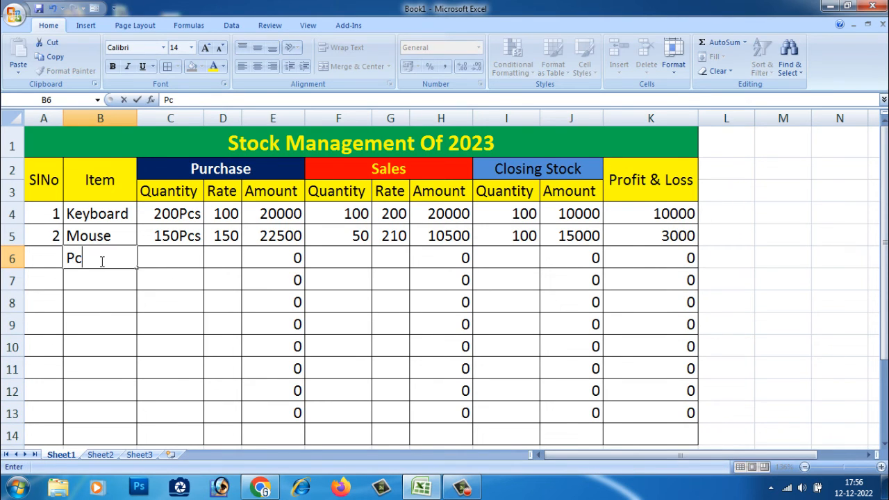
pyautogui.click(165, 262)
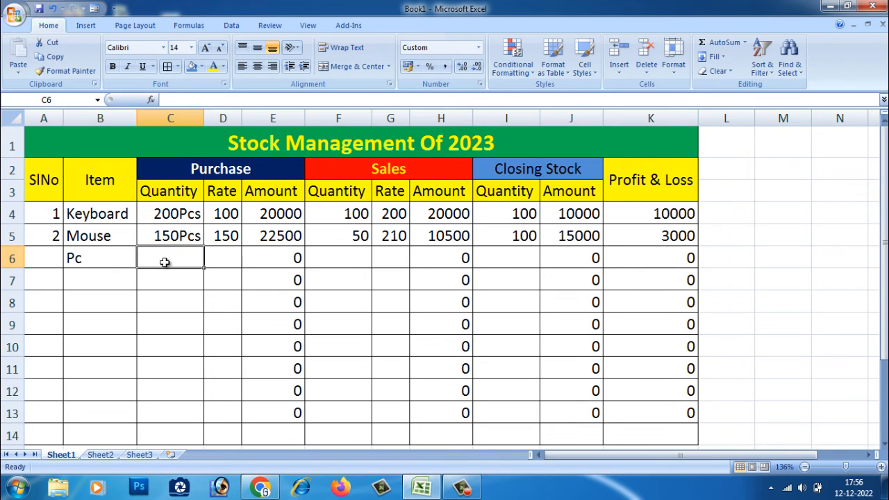
pyautogui.write('50')
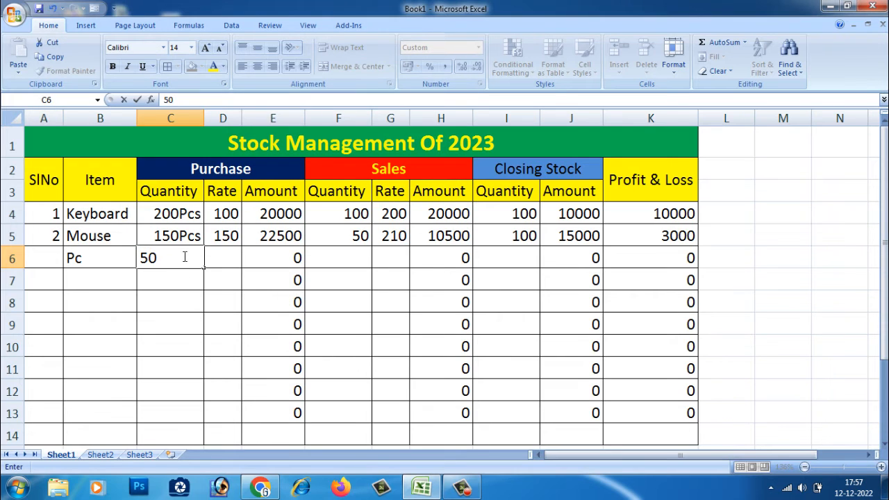
pyautogui.write('Pcs')
pyautogui.press('Return')
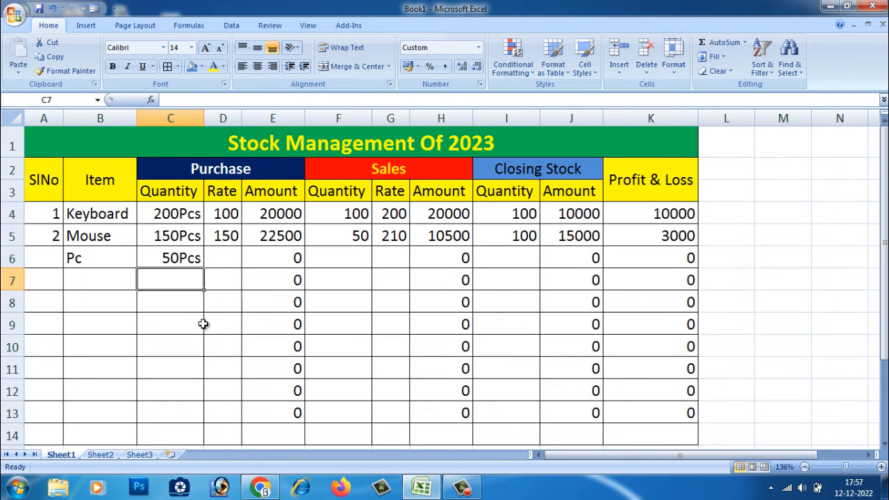
# Step: Set the Pc purchase rate in D6 to 320
pyautogui.click(225, 261)
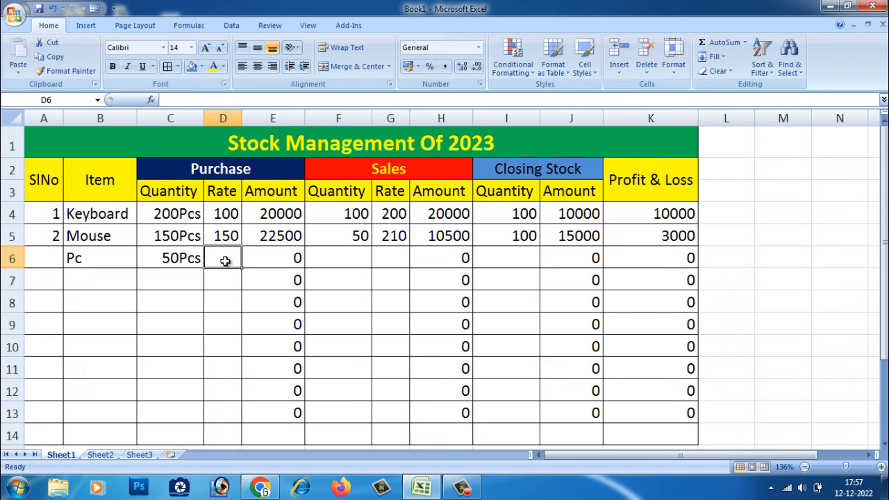
pyautogui.write('320')
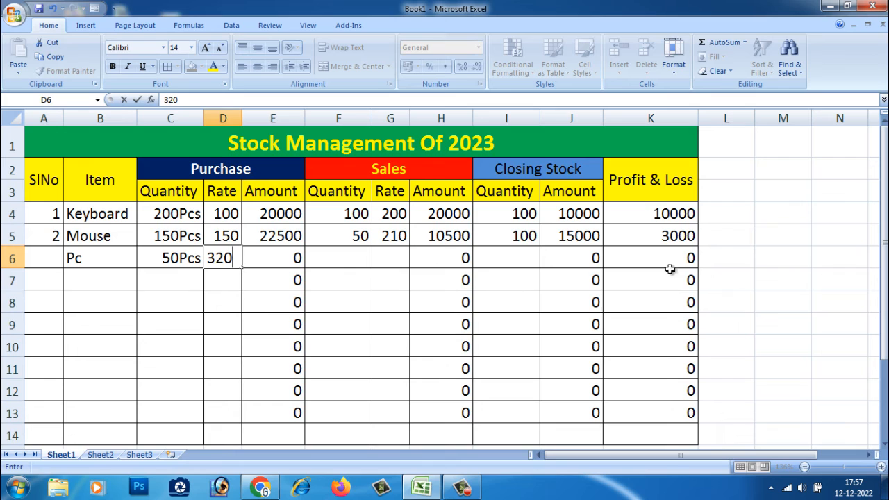
pyautogui.click(227, 324)
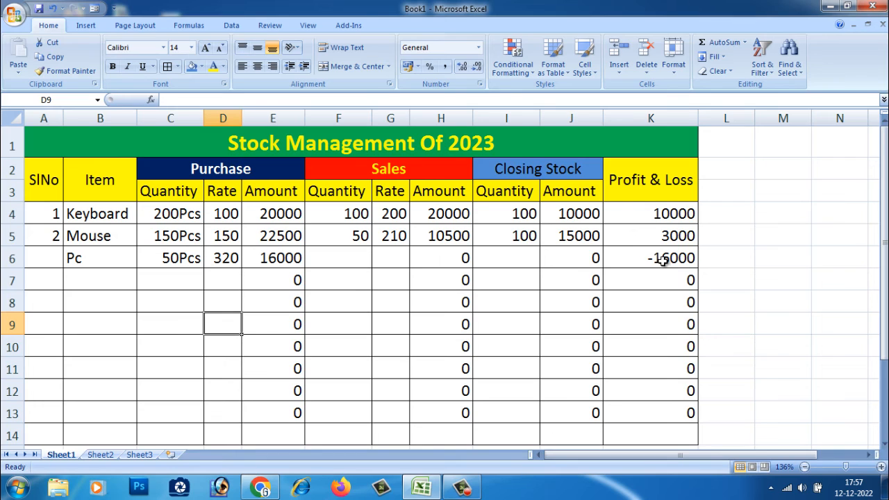
# Step: Enter the Pc sales quantity 25 in F6 and sales rate 250 in G6
pyautogui.click(352, 261)
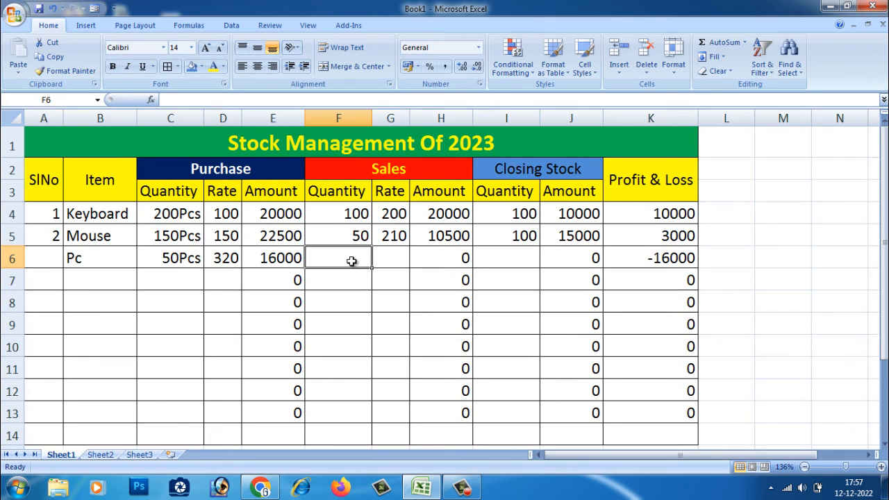
pyautogui.write('25')
pyautogui.click(364, 288)
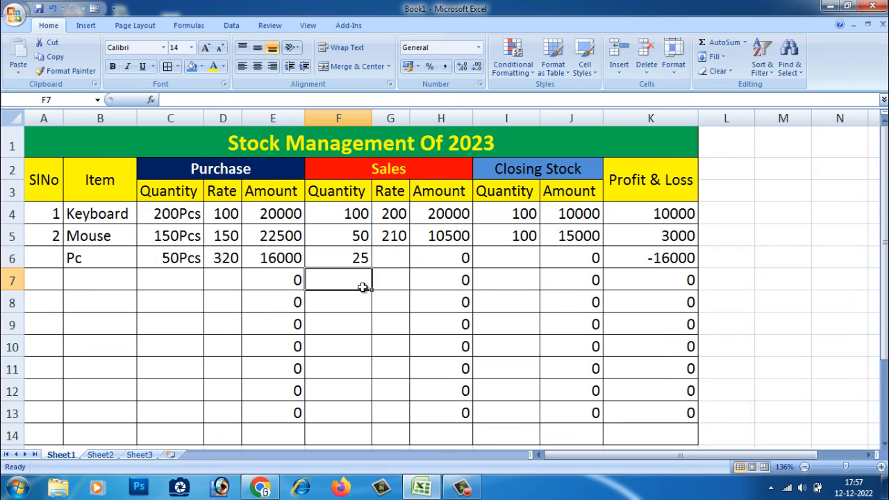
pyautogui.click(393, 264)
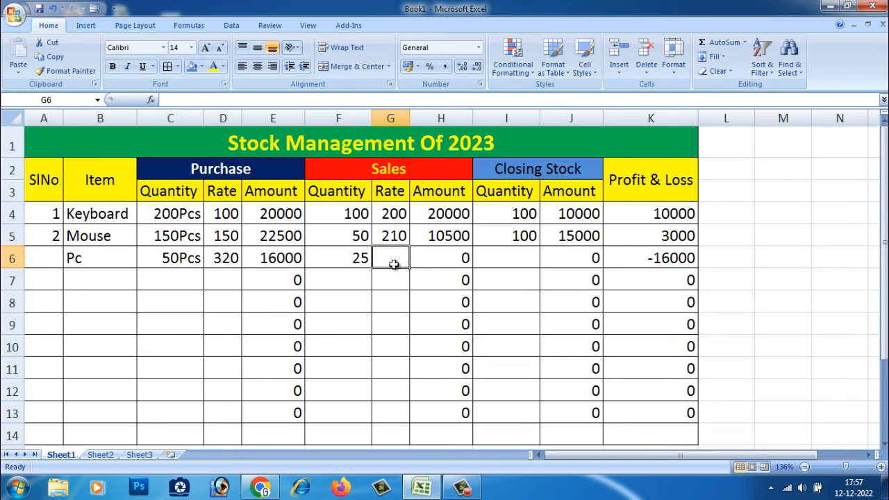
pyautogui.write('250')
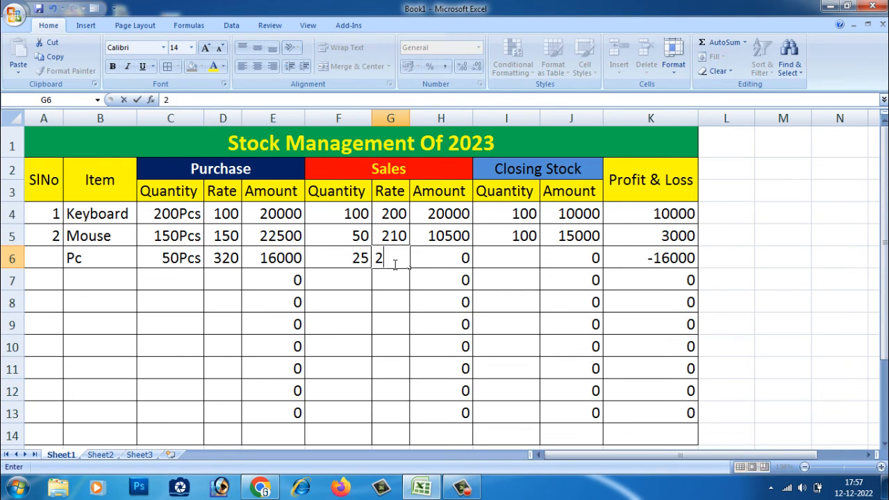
pyautogui.click(387, 293)
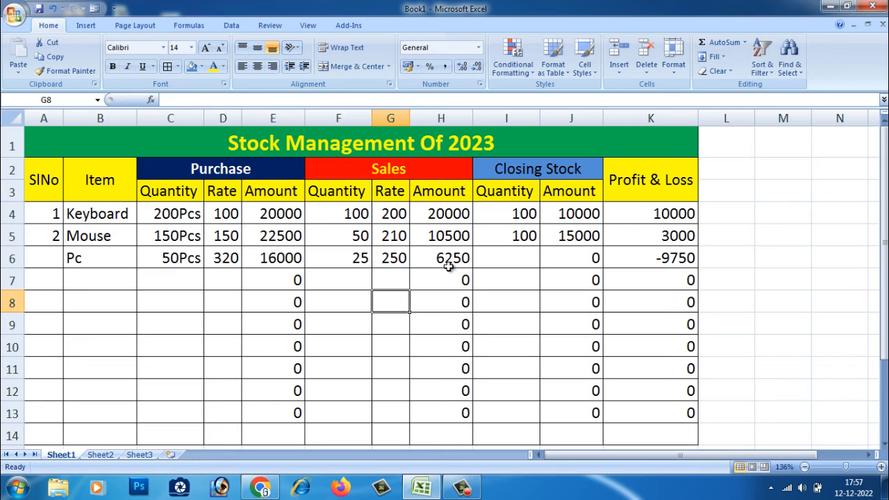
pyautogui.click(515, 261)
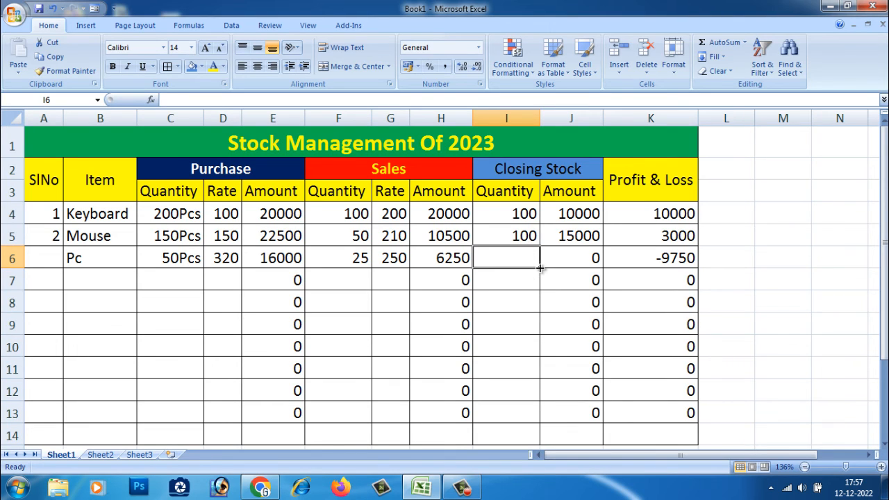
pyautogui.moveTo(540, 268); pyautogui.dragTo(536, 421)
pyautogui.click(569, 376)
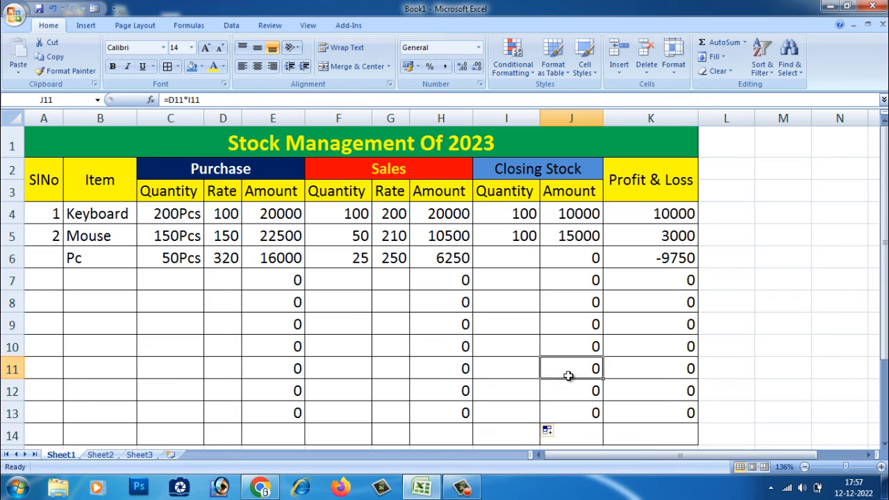
# Step: Fill the Closing Stock Quantity formula in I5 down through I13
pyautogui.click(516, 260)
pyautogui.click(521, 234)
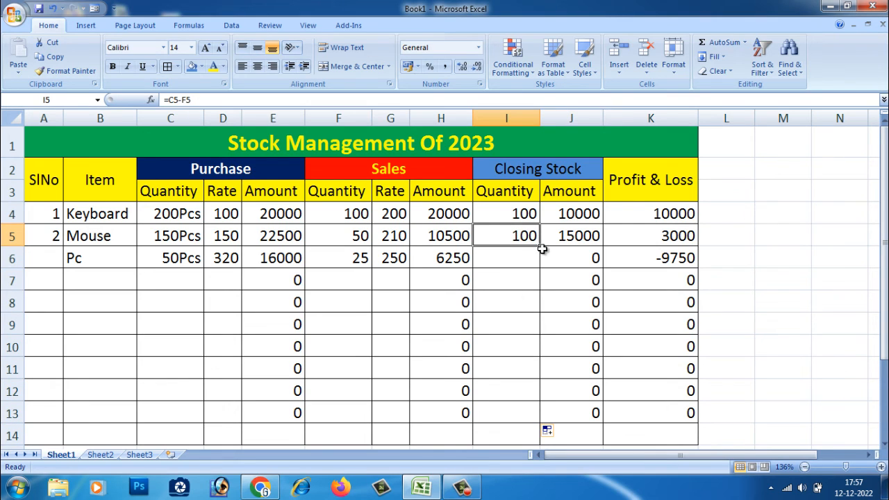
pyautogui.moveTo(542, 249); pyautogui.dragTo(538, 423)
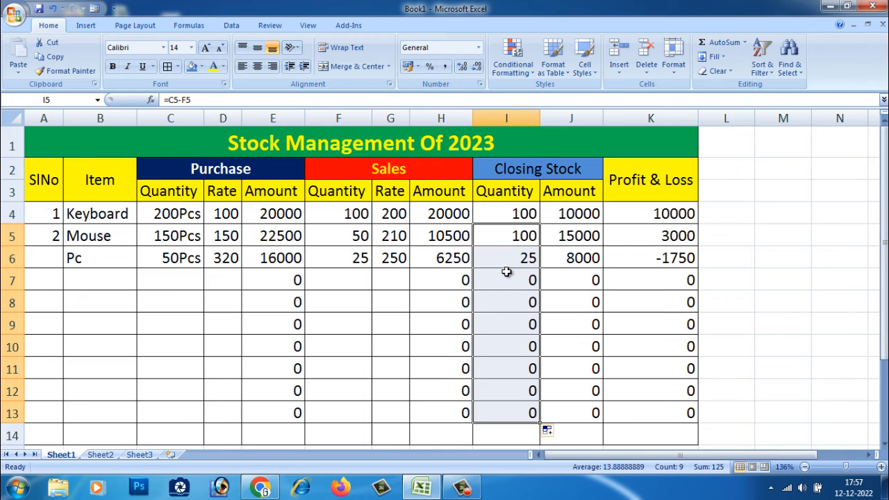
# Step: Change the Pc sales rate in G6 to 350
pyautogui.click(669, 258)
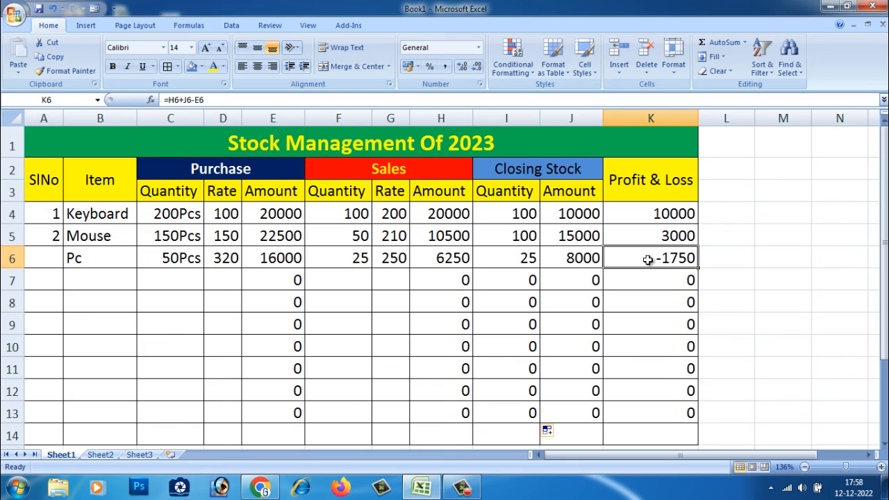
pyautogui.doubleClick(397, 259)
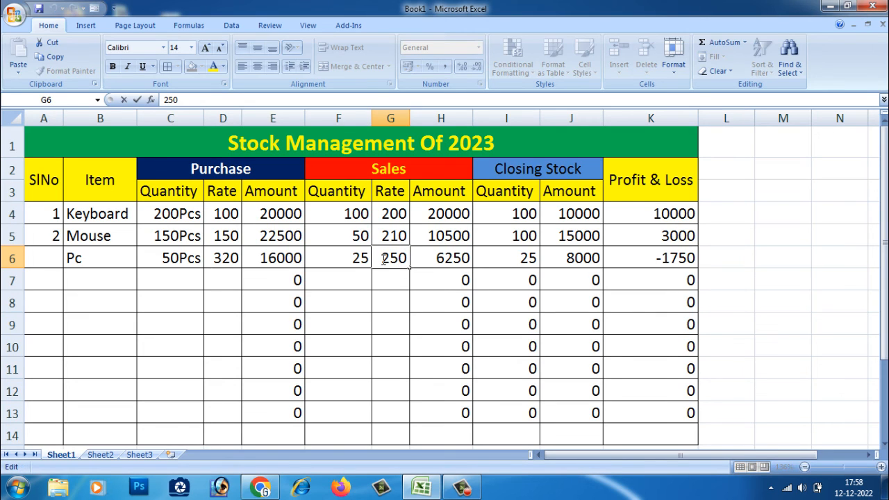
pyautogui.moveTo(384, 259); pyautogui.dragTo(419, 259)
pyautogui.write('3')
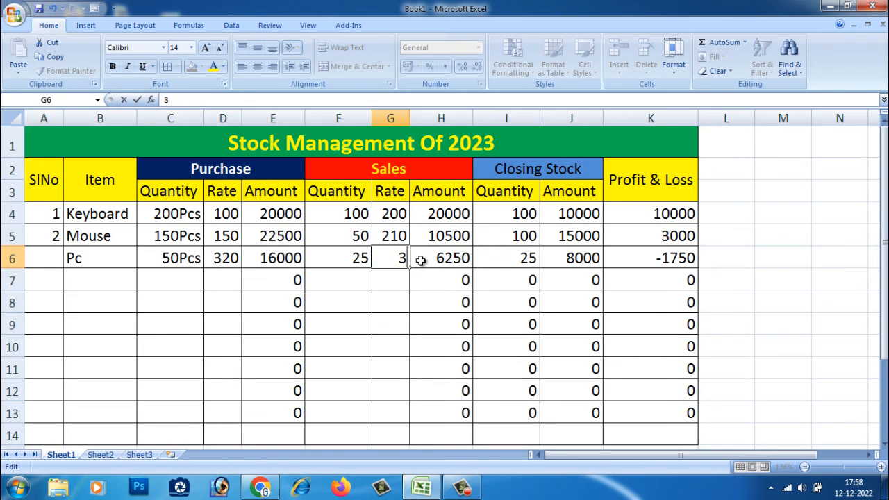
pyautogui.write('50')
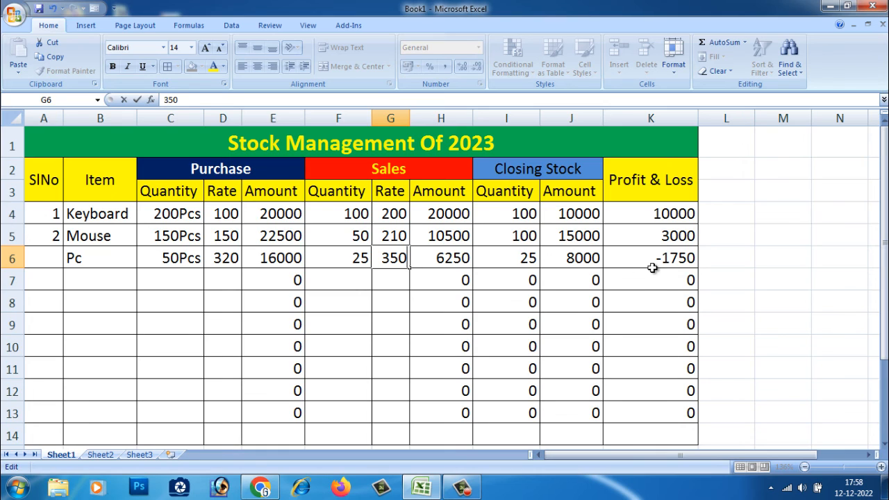
pyautogui.click(653, 267)
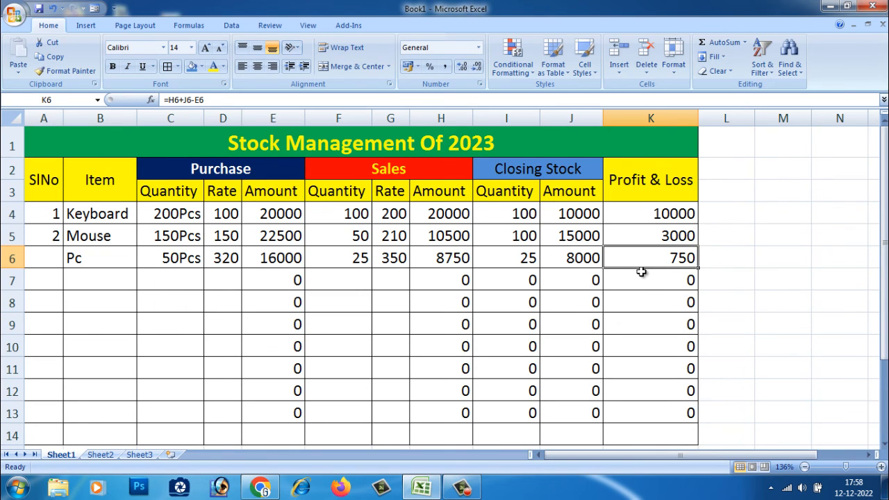
# Step: Apply the custom number format #"Rs" to the purchase amount in E4
pyautogui.click(325, 281)
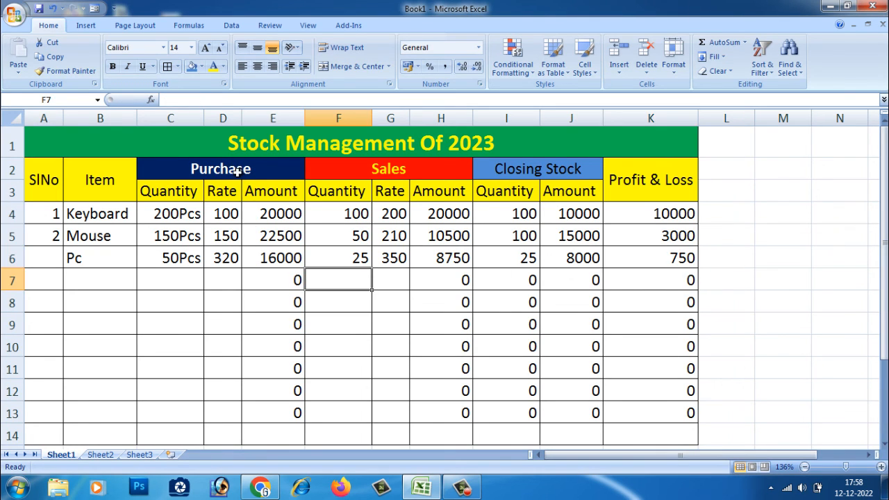
pyautogui.click(414, 340)
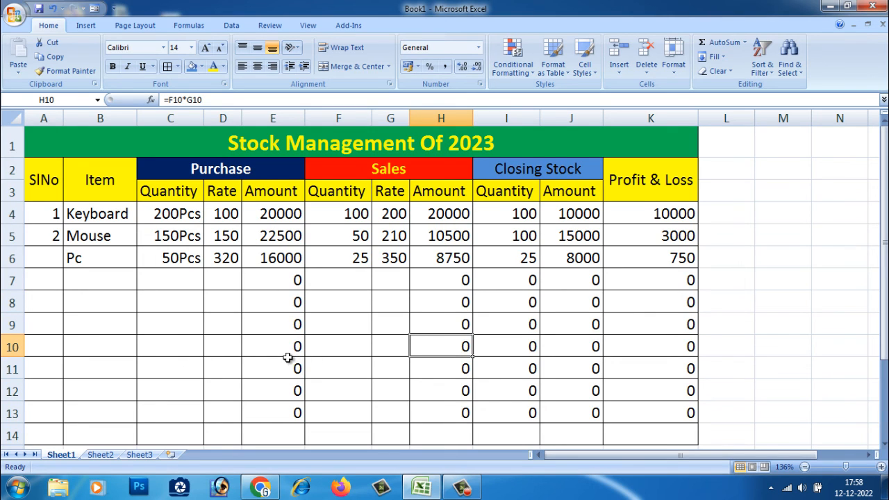
pyautogui.click(285, 213)
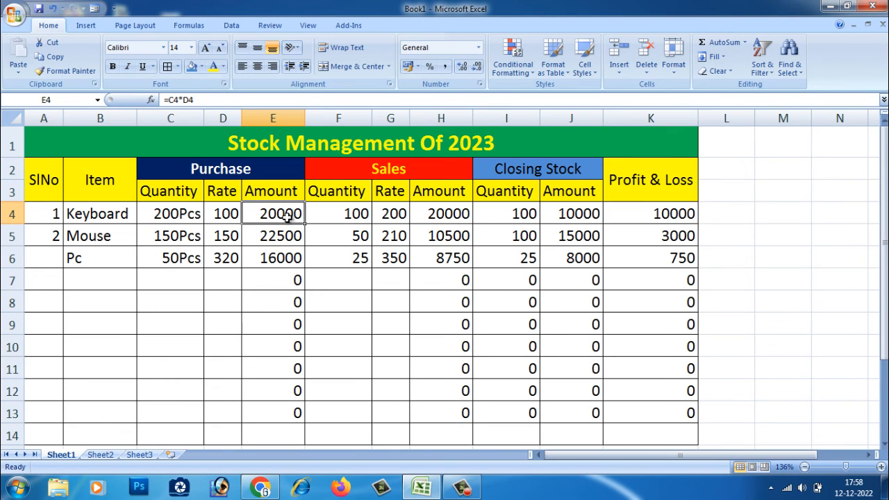
pyautogui.click(480, 84)
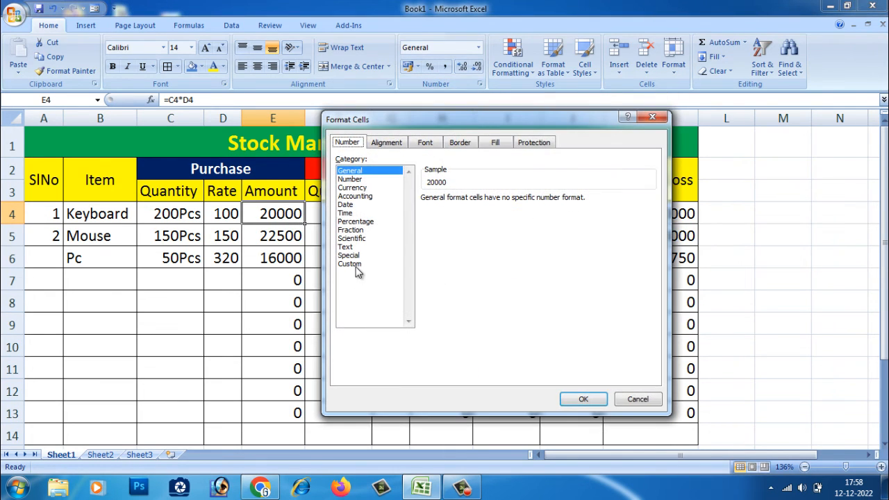
pyautogui.click(355, 265)
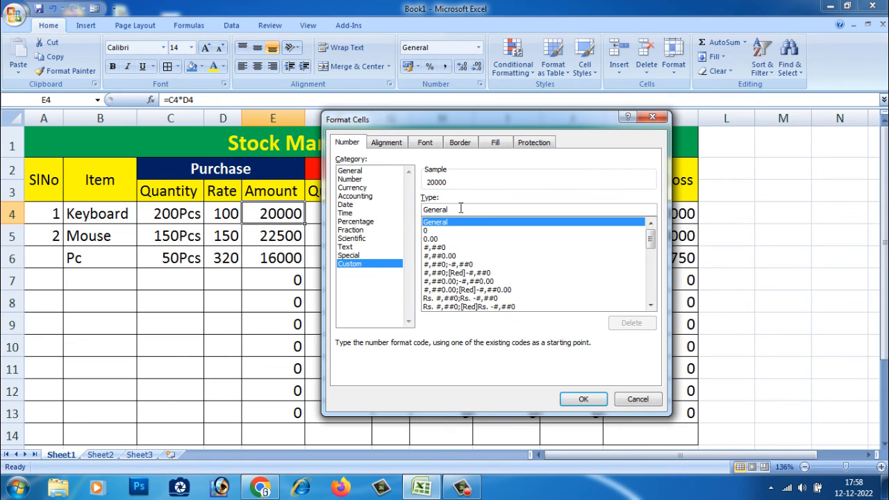
pyautogui.moveTo(460, 209); pyautogui.dragTo(383, 207)
pyautogui.press('BackSpace')
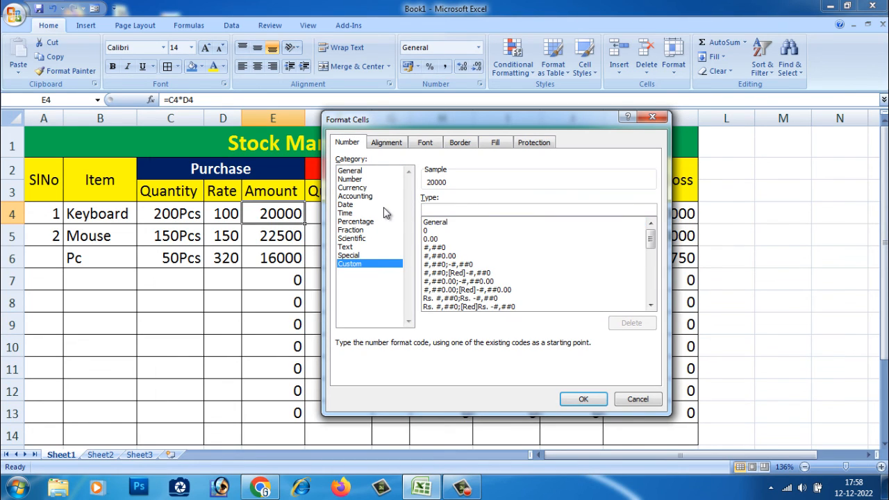
pyautogui.write('#')
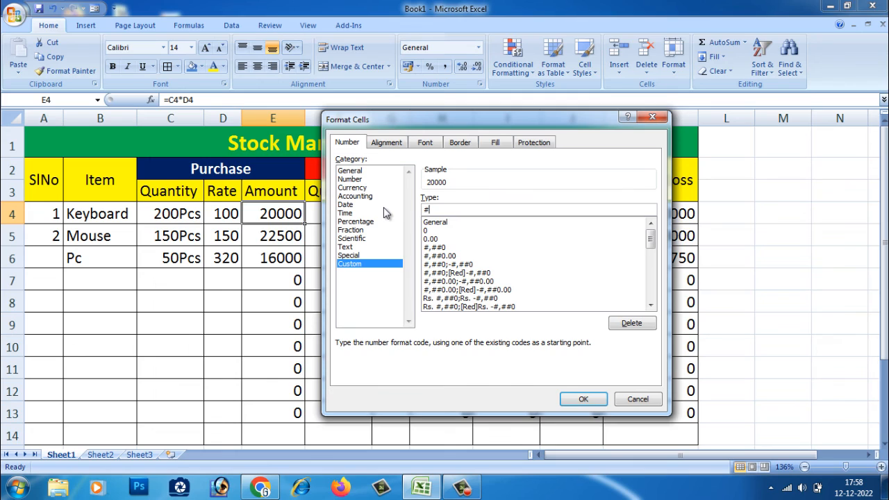
pyautogui.write('"Rs"')
pyautogui.click(582, 401)
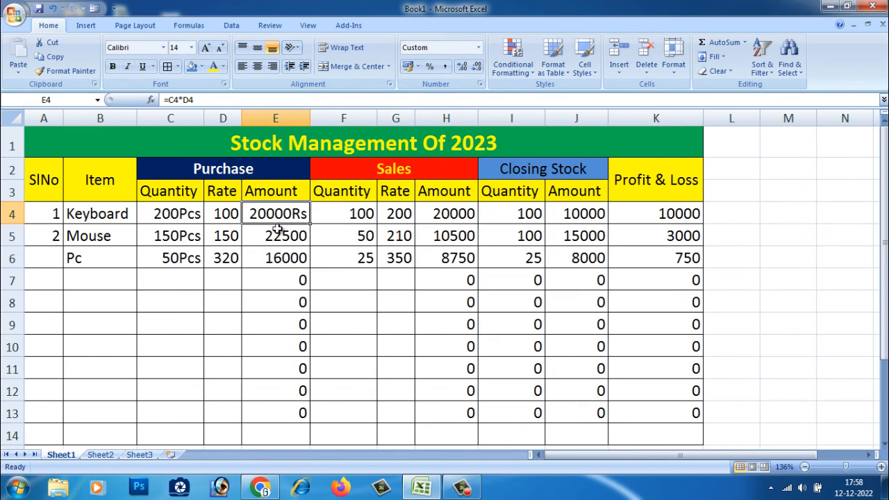
# Step: Fill E4 down through E6 so the Keyboard, Mouse and Pc purchase amounts use the Rs format
pyautogui.moveTo(310, 223); pyautogui.dragTo(306, 268)
pyautogui.click(281, 306)
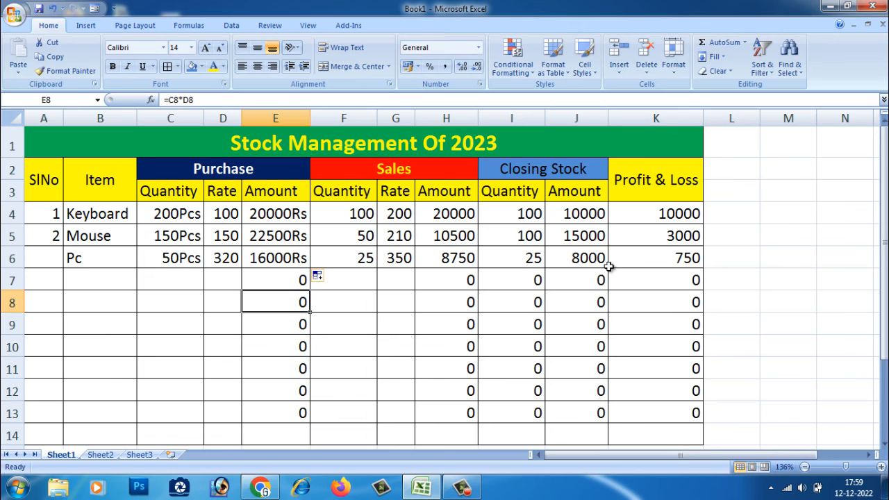
pyautogui.click(734, 277)
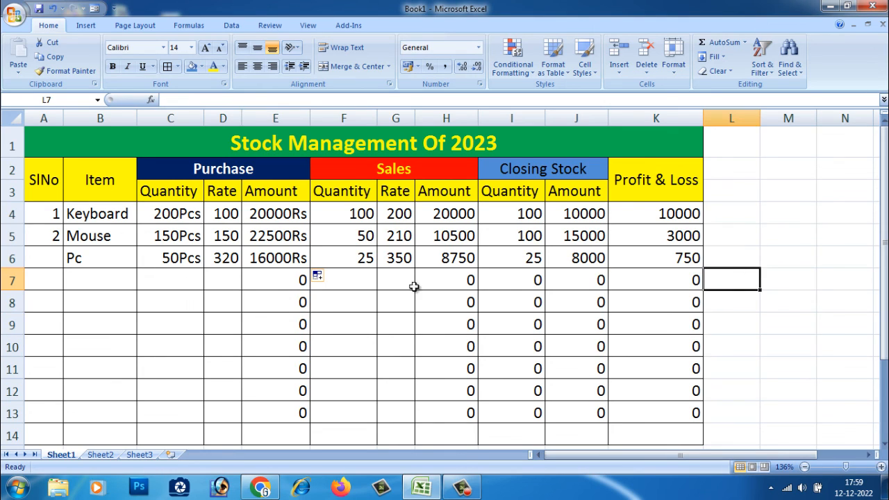
pyautogui.click(333, 309)
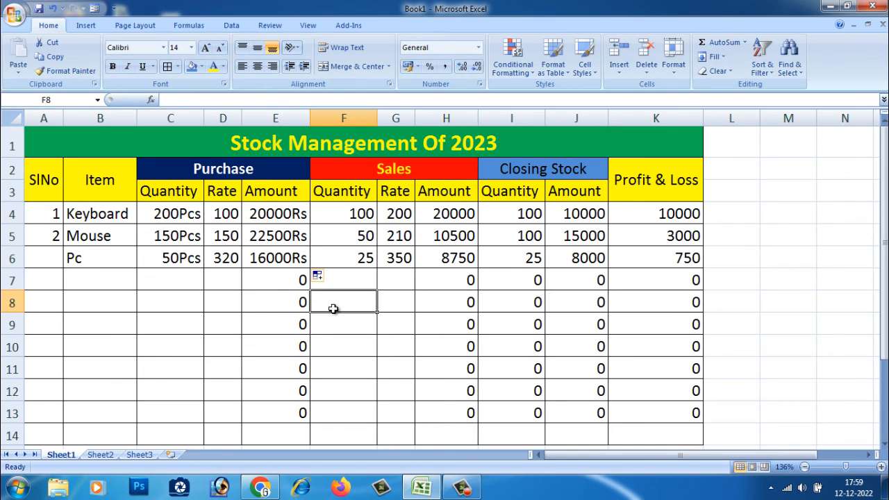
pyautogui.click(729, 282)
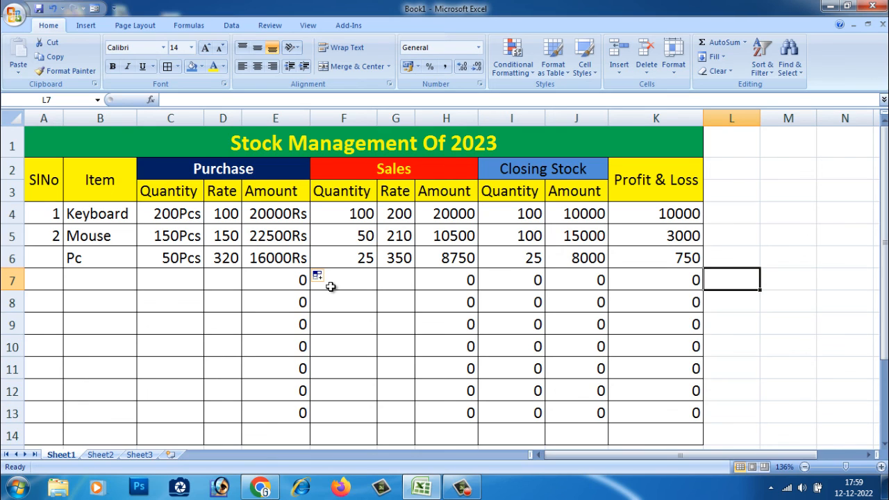
pyautogui.click(366, 283)
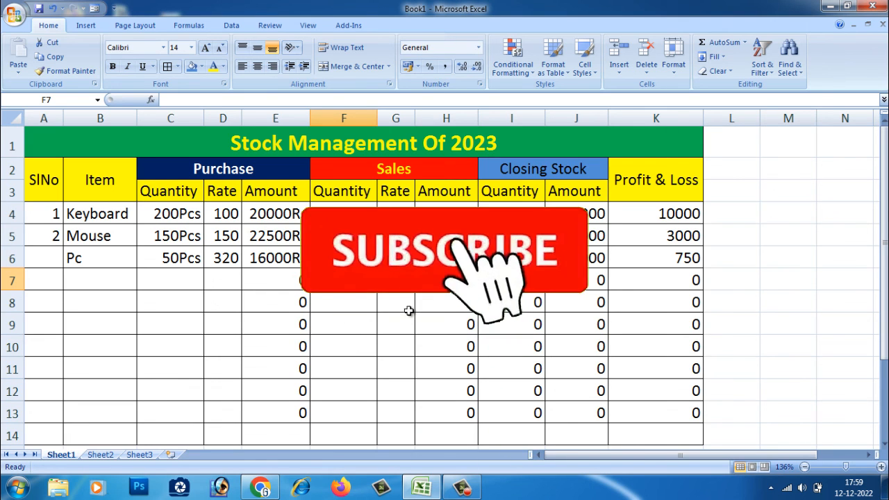
# Step: Save the workbook to the Desktop as Guru9x Exl
pyautogui.click(14, 14)
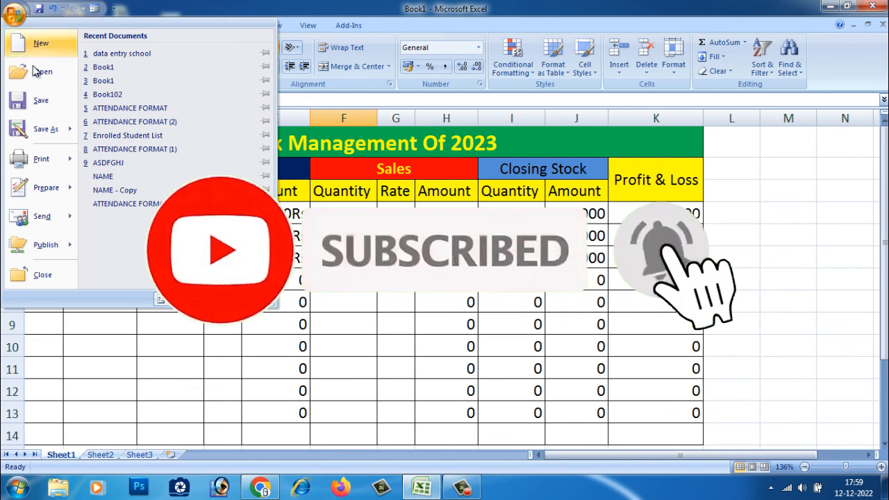
pyautogui.click(40, 103)
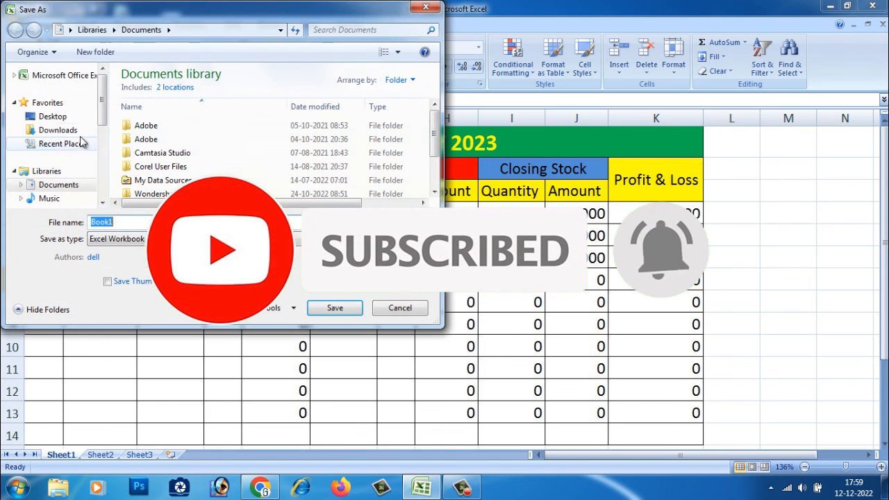
pyautogui.moveTo(102, 115); pyautogui.dragTo(101, 192)
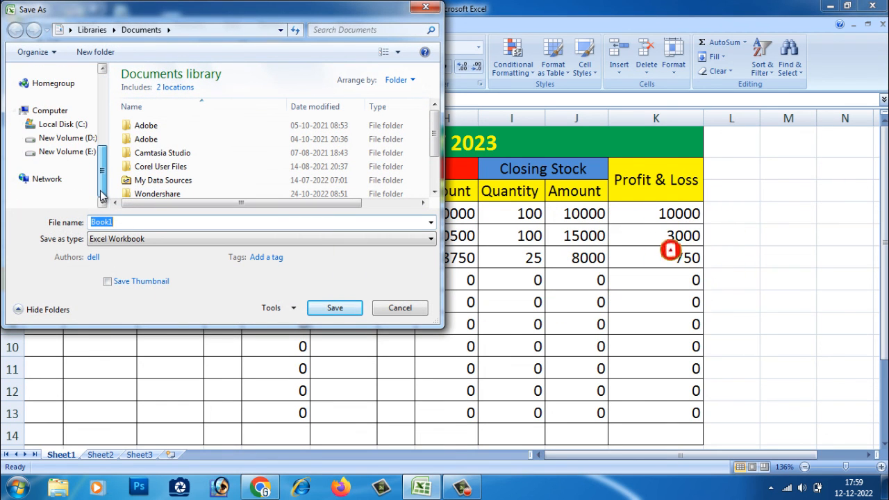
pyautogui.scroll(5, 99, 192)
pyautogui.click(48, 116)
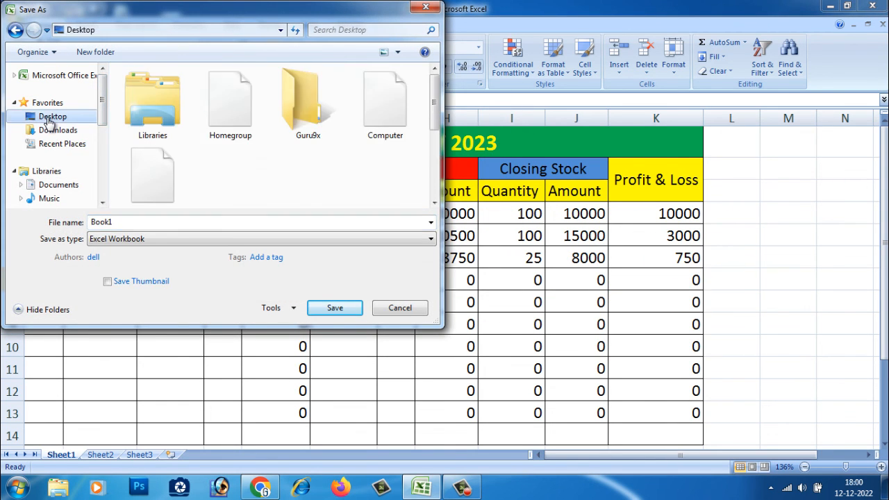
pyautogui.doubleClick(148, 222)
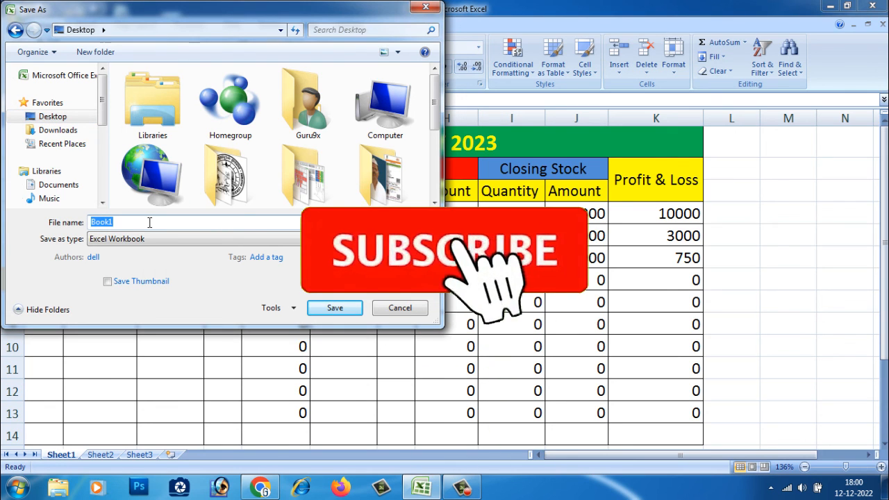
pyautogui.write('Guru')
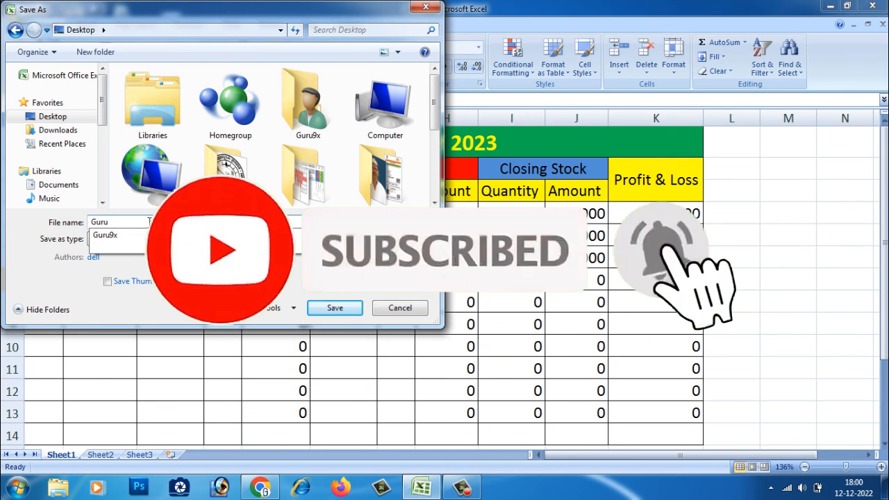
pyautogui.write('9x Exl')
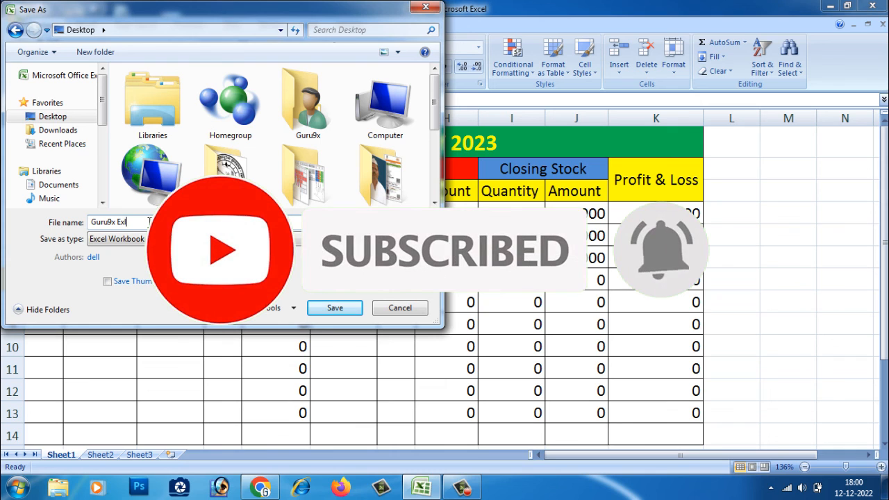
pyautogui.click(332, 312)
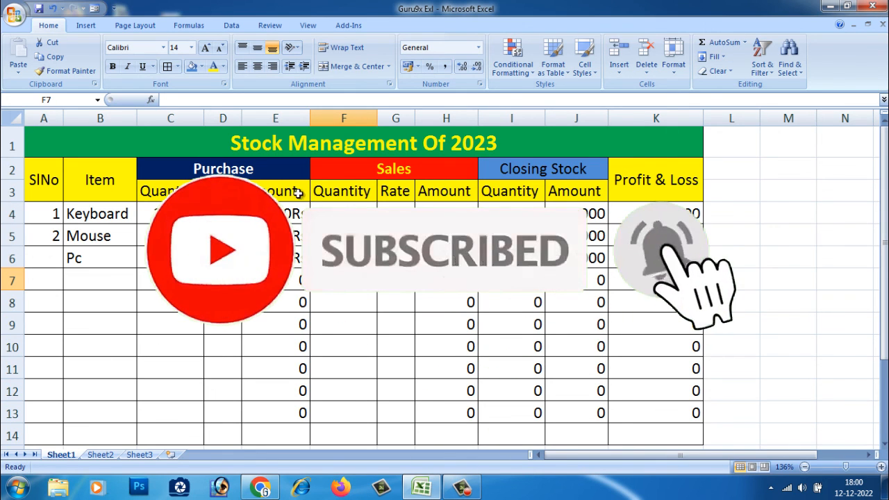
pyautogui.click(403, 321)
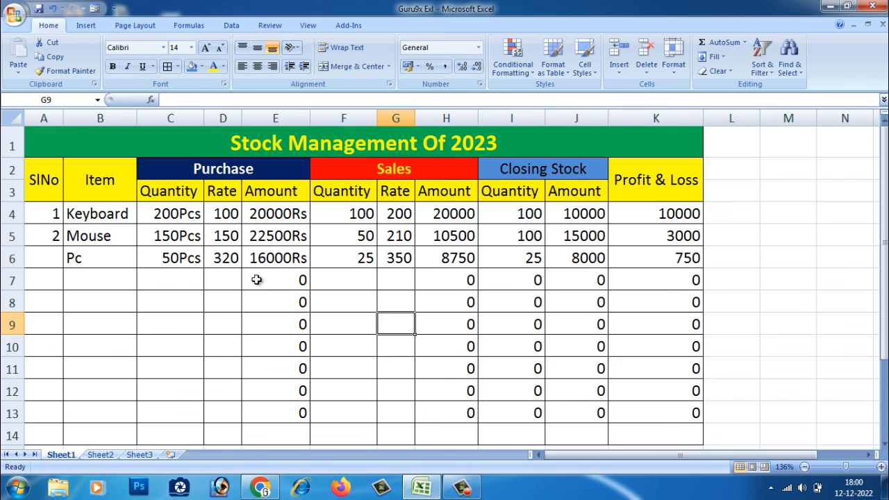
pyautogui.click(257, 280)
pyautogui.click(266, 304)
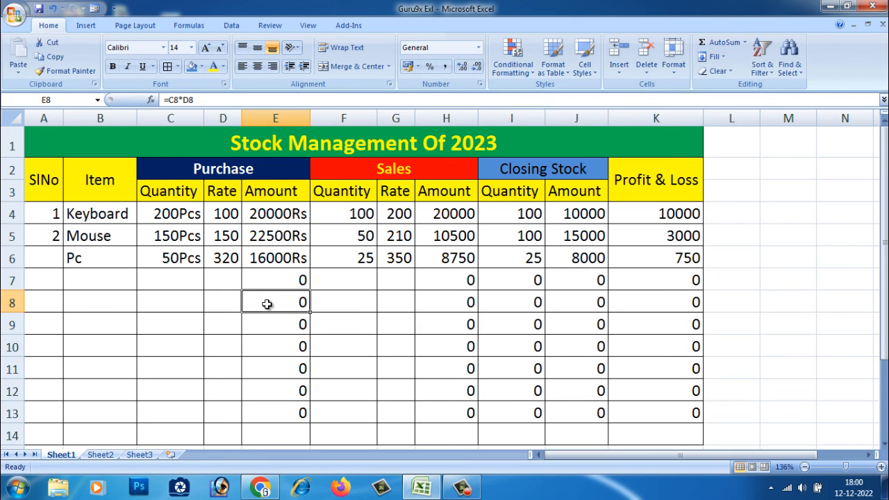